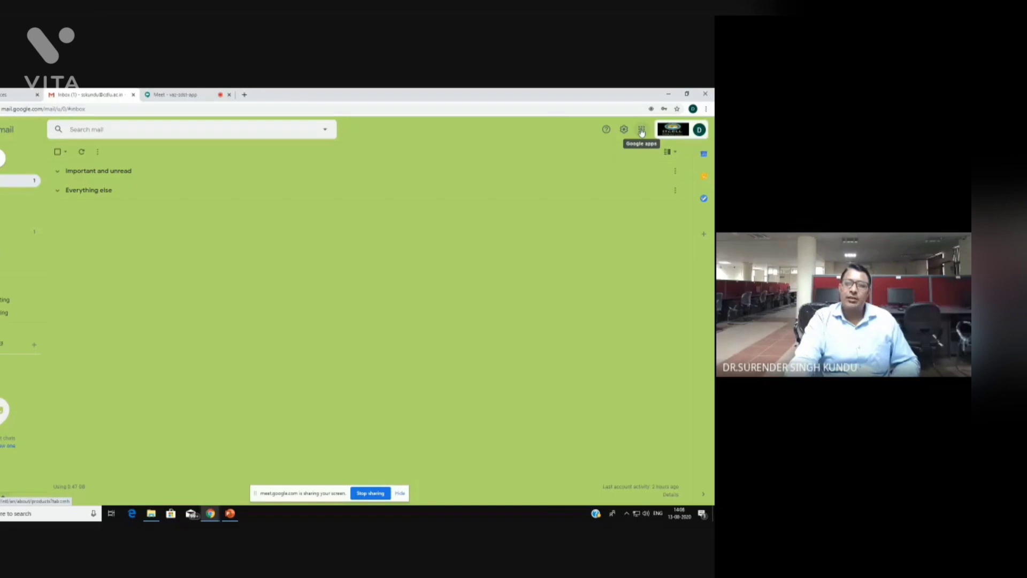
Launch Google Classroom from the Gmail Google apps grid in a new tab
{"action": "left_click", "coordinate": [641, 131]}
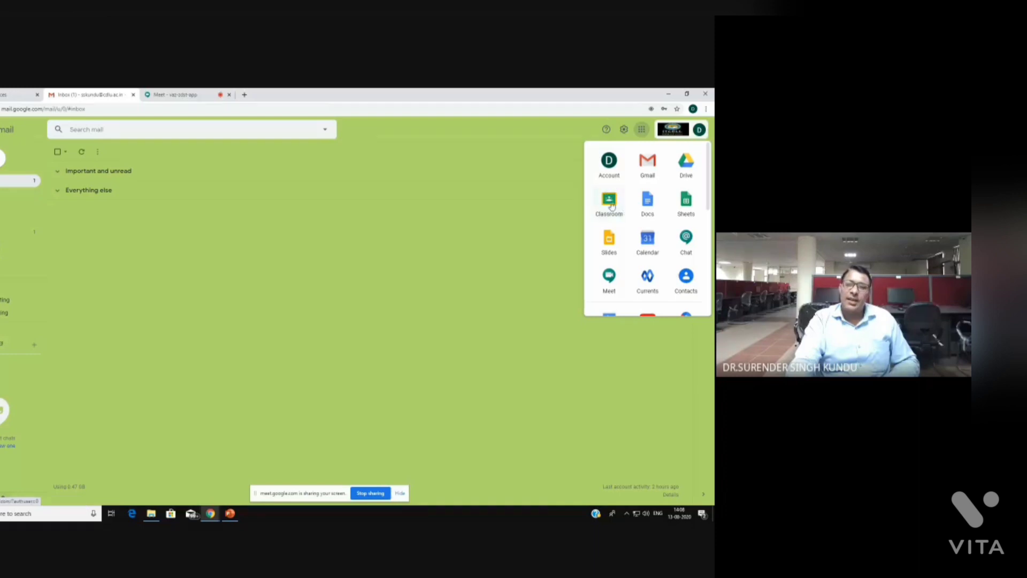
{"action": "left_click", "coordinate": [609, 203]}
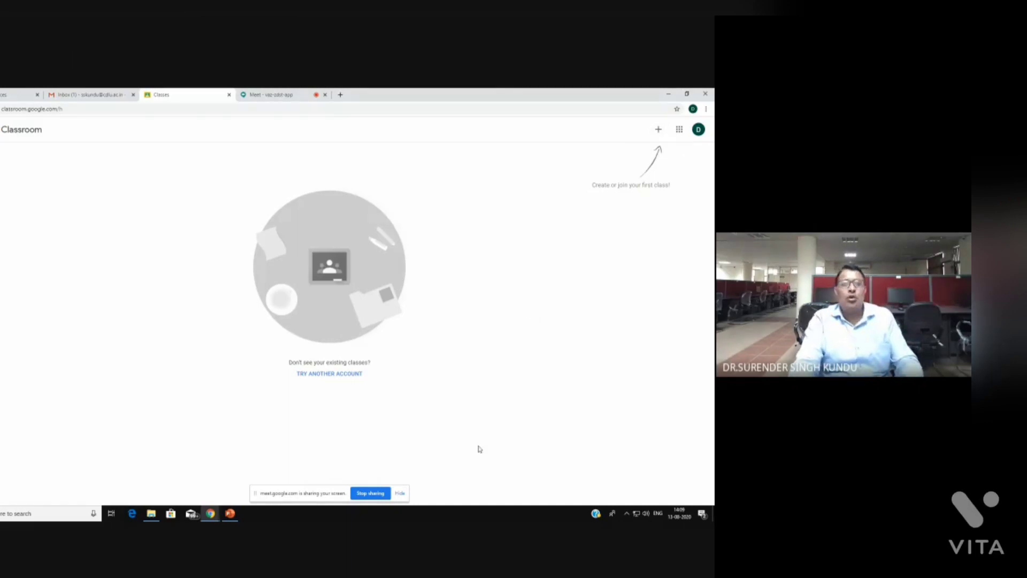
Admit the three people waiting to join the Meet call, then return to the Classroom tab
{"action": "left_click", "coordinate": [266, 94]}
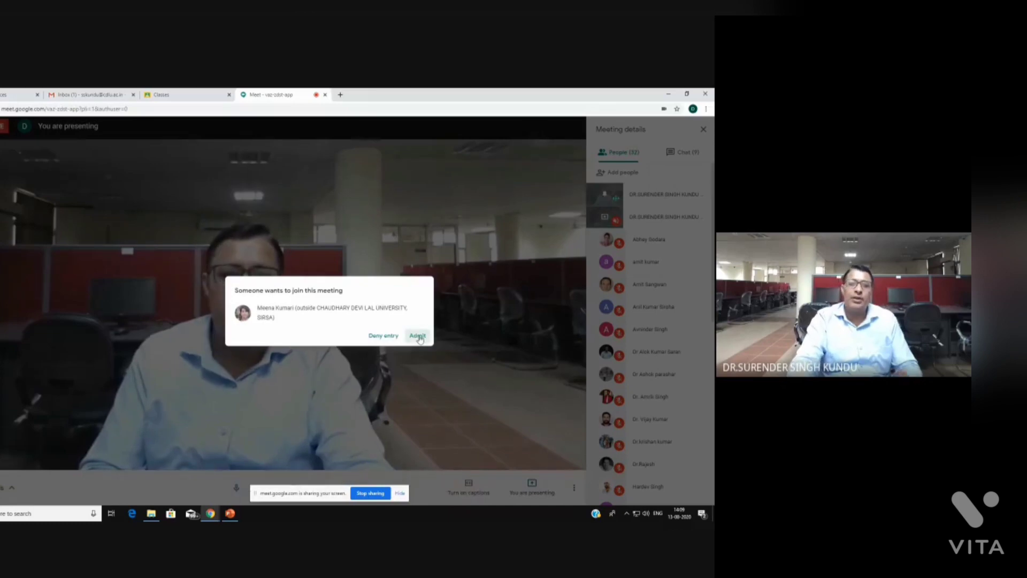
{"action": "left_click", "coordinate": [419, 336]}
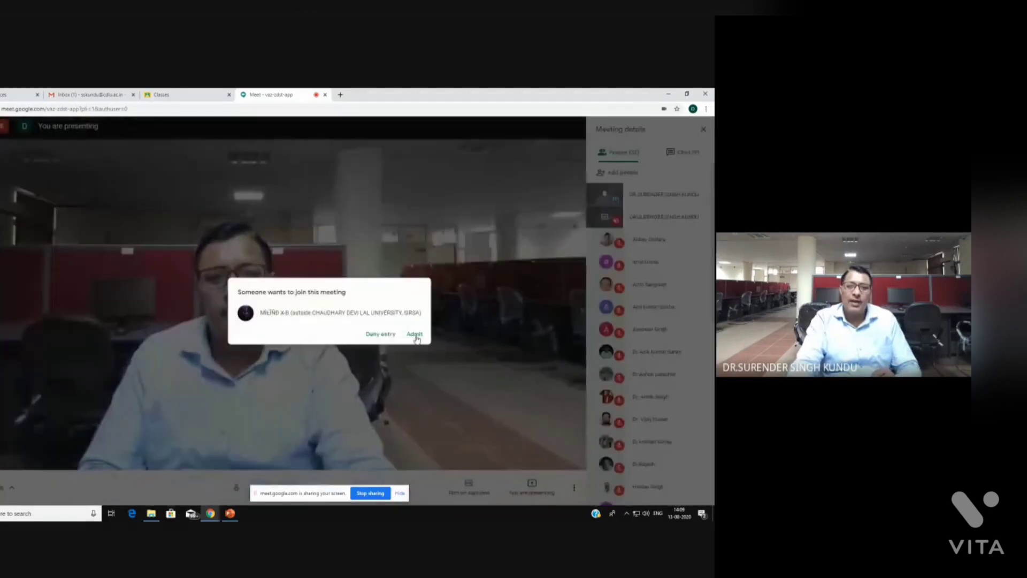
{"action": "left_click", "coordinate": [415, 335]}
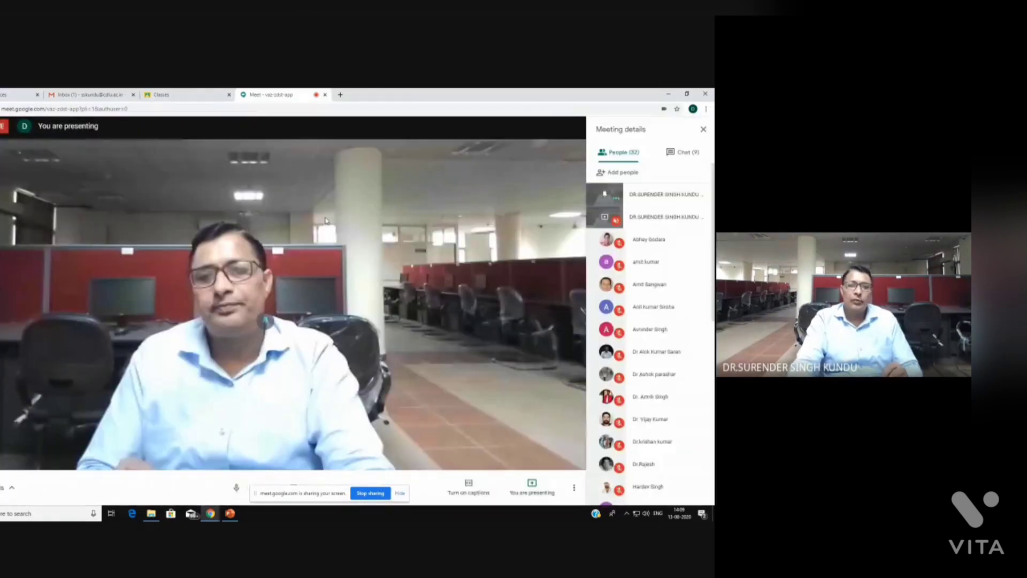
{"action": "left_click", "coordinate": [176, 97]}
{"action": "left_click", "coordinate": [270, 94]}
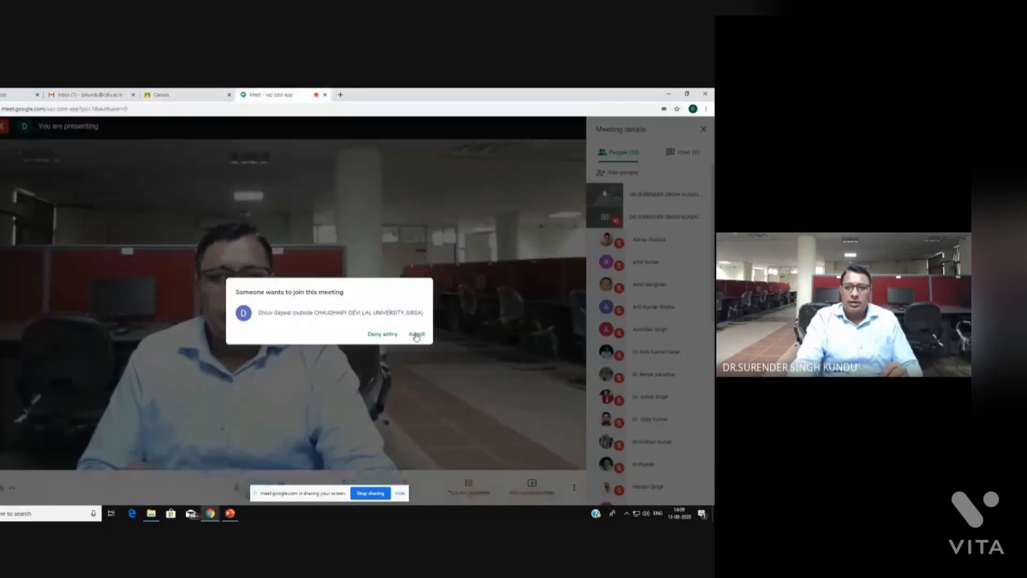
{"action": "left_click", "coordinate": [416, 334]}
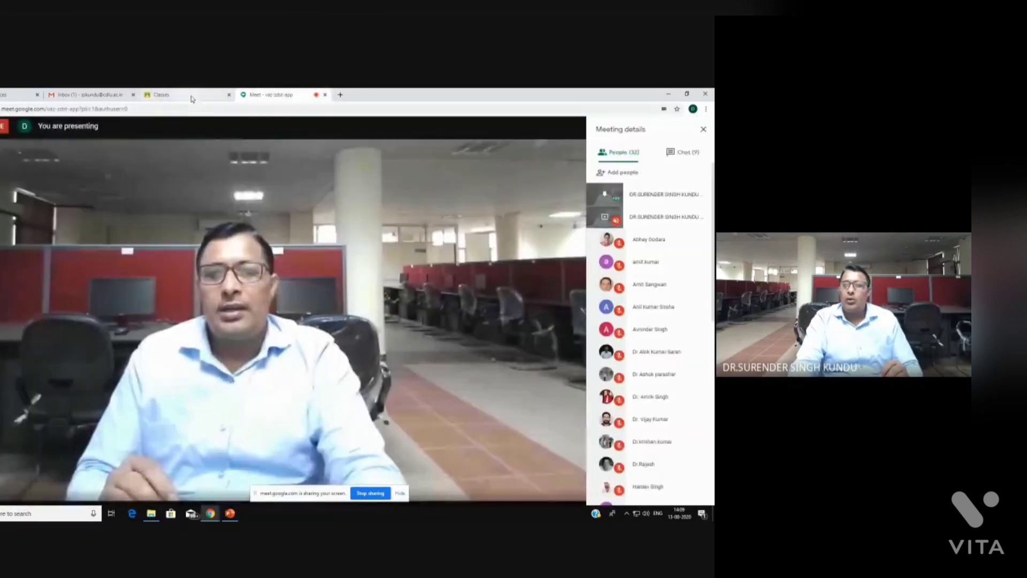
{"action": "left_click", "coordinate": [176, 95]}
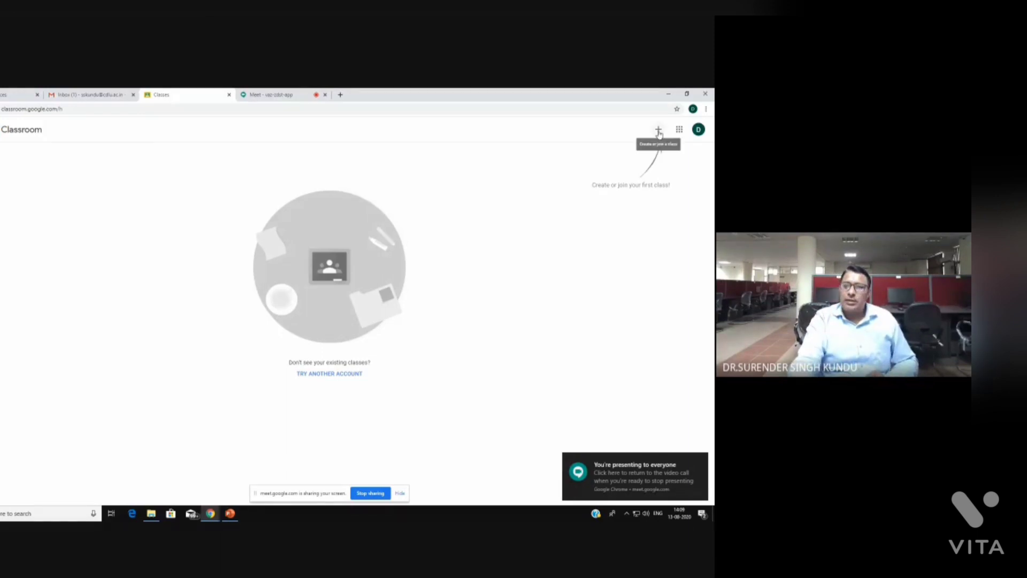
{"action": "left_click", "coordinate": [658, 131]}
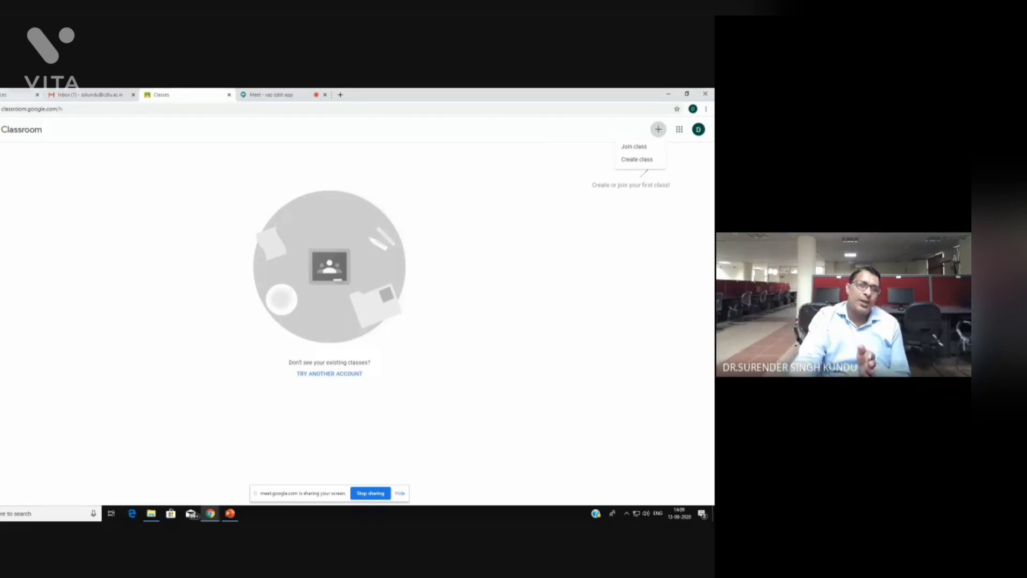
{"action": "left_click", "coordinate": [351, 370]}
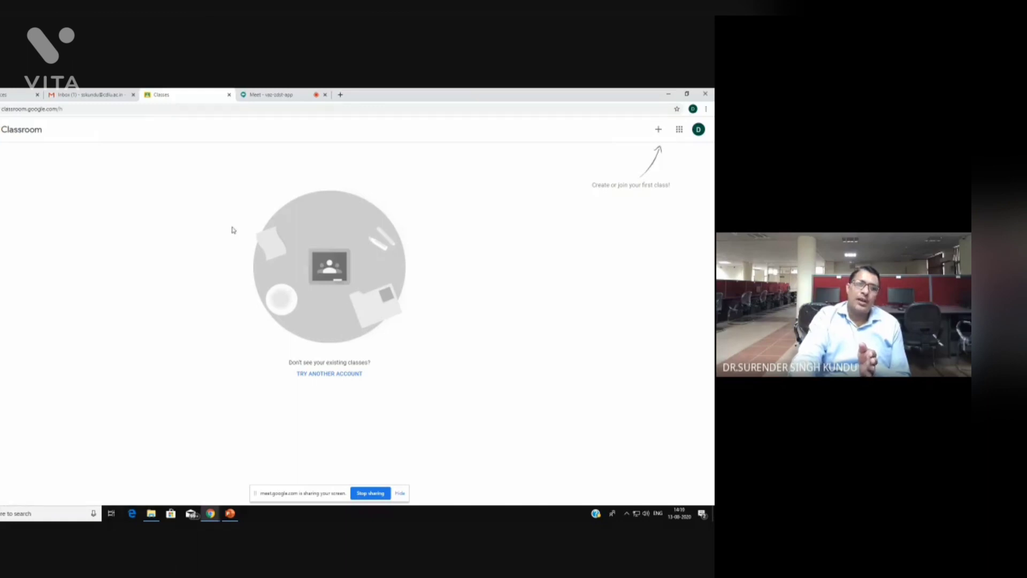
Close the Classroom tab, admit two more Meet join requests, and return to the Gmail inbox
{"action": "left_click", "coordinate": [229, 96]}
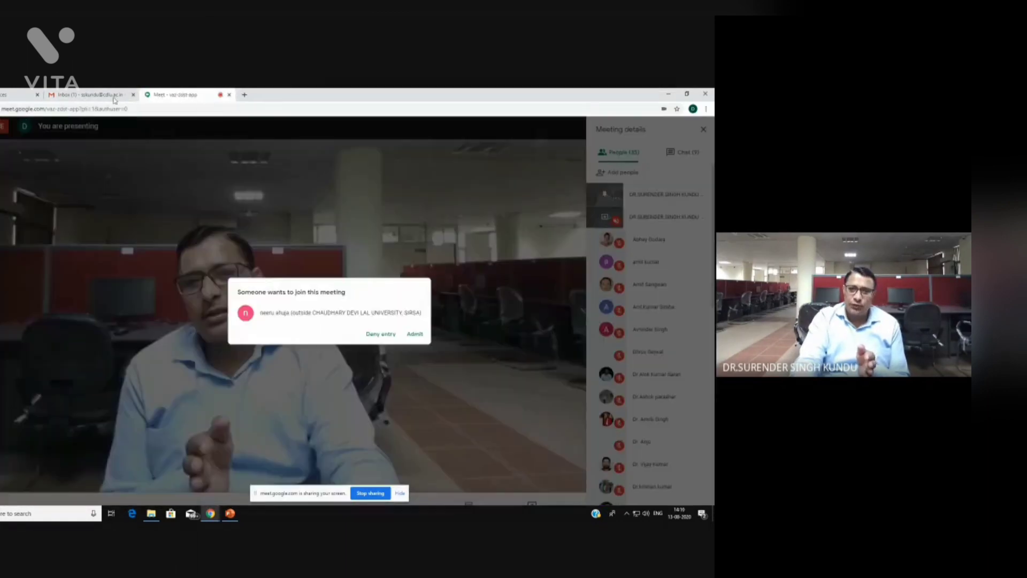
{"action": "left_click", "coordinate": [415, 332]}
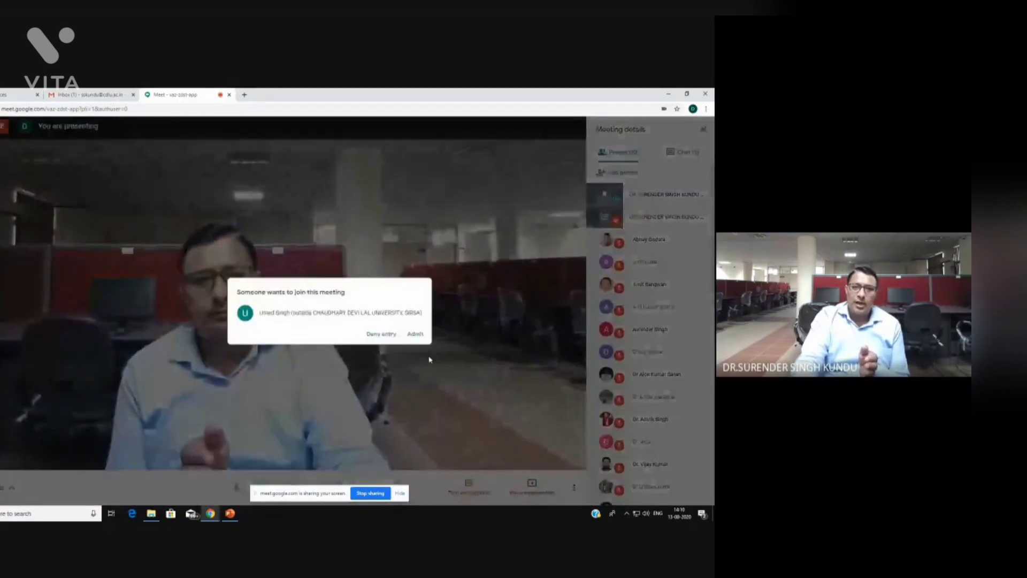
{"action": "left_click", "coordinate": [416, 334]}
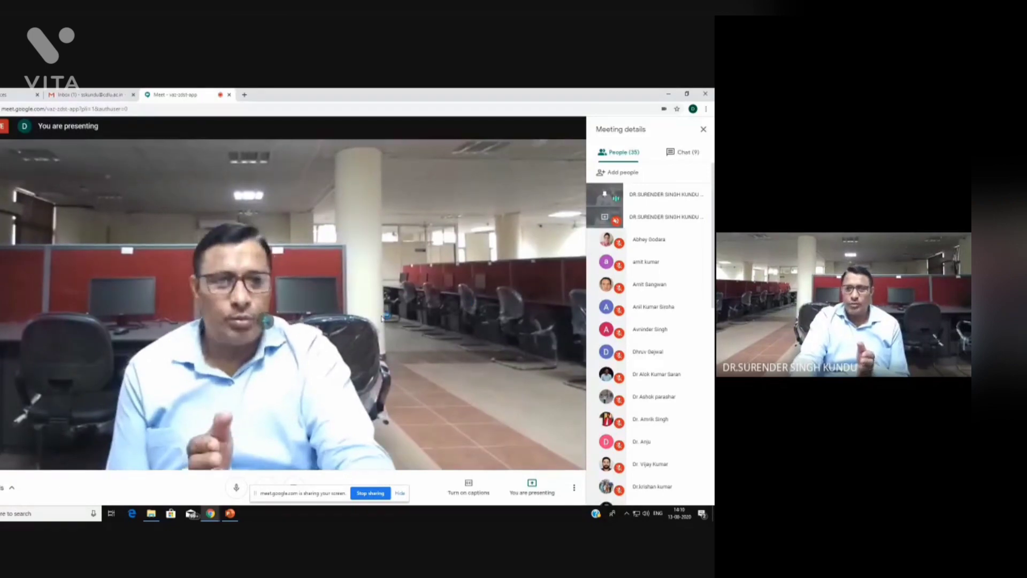
{"action": "left_click", "coordinate": [83, 97]}
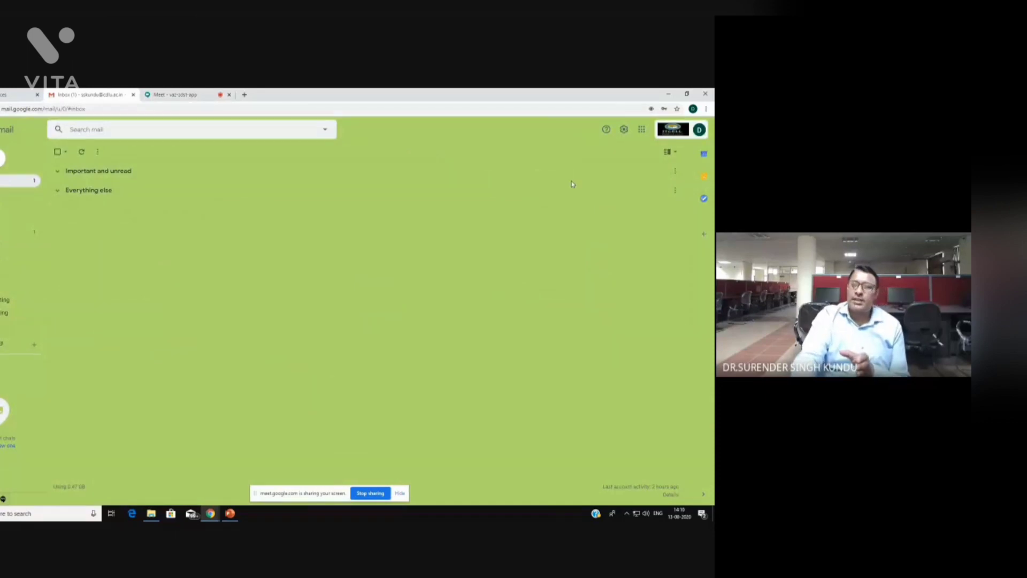
Reopen Classroom from the Gmail apps grid, check Meet, and bring up the + join/create menu
{"action": "left_click", "coordinate": [642, 132]}
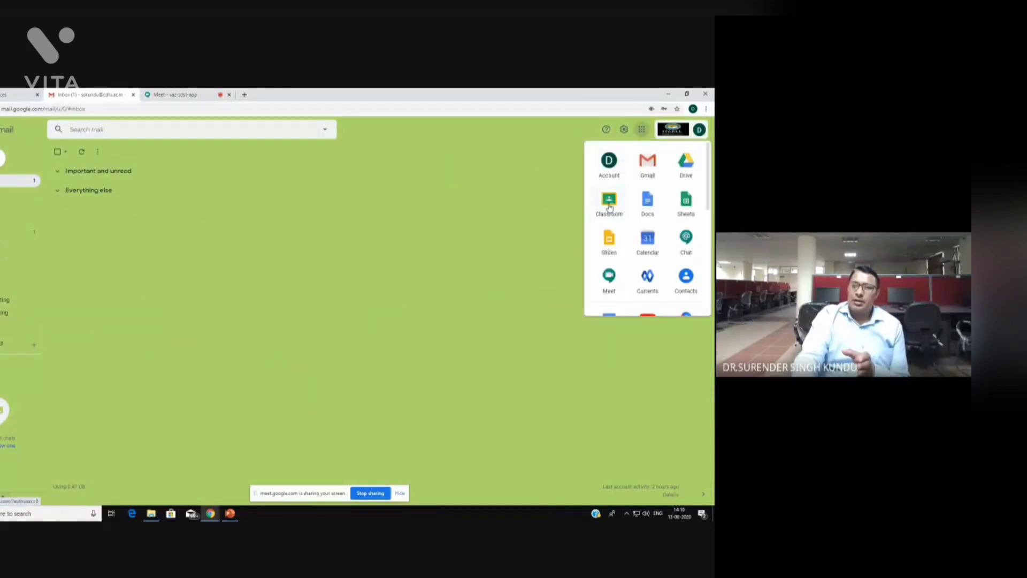
{"action": "left_click", "coordinate": [609, 203]}
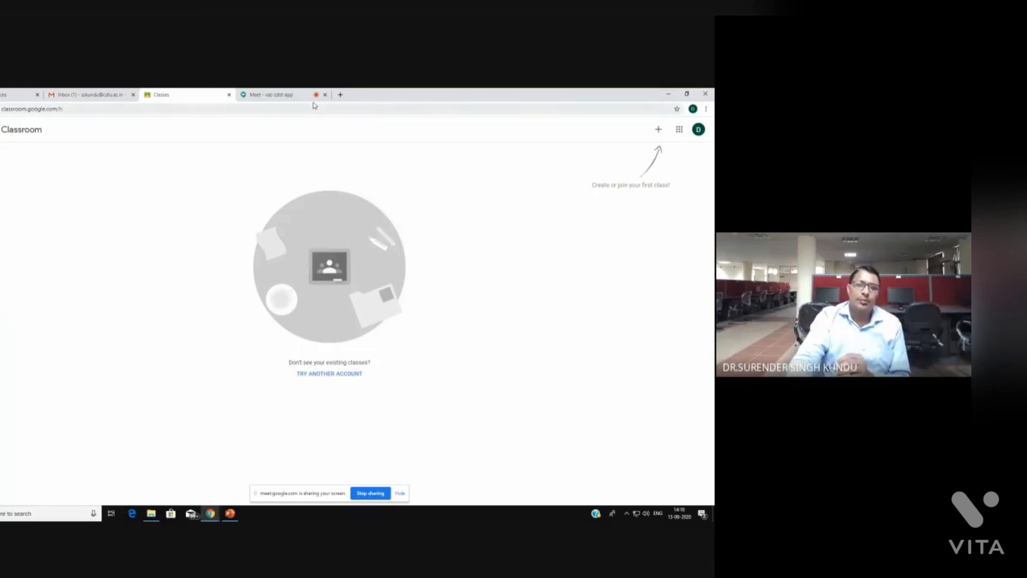
{"action": "left_click", "coordinate": [254, 98]}
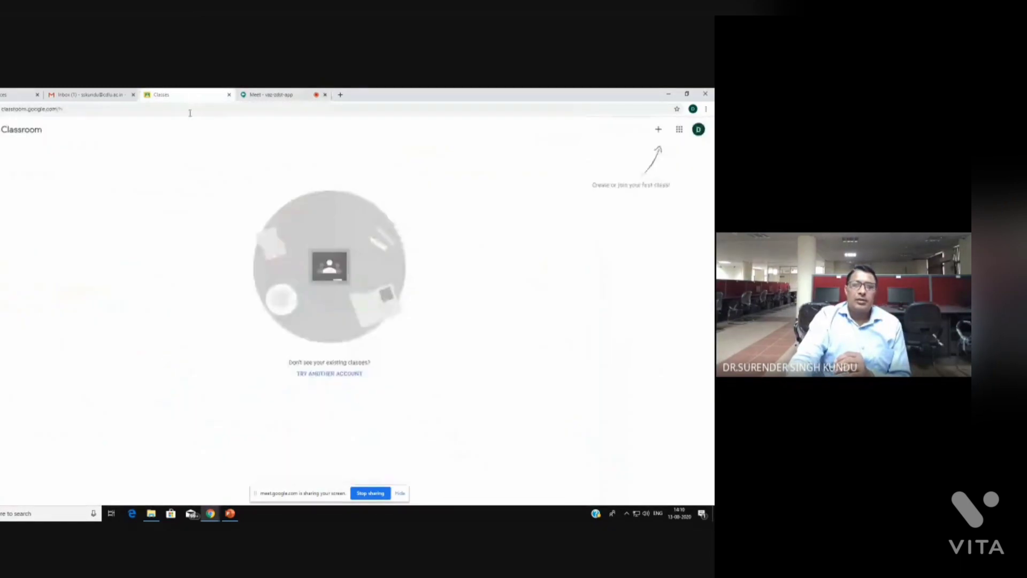
{"action": "key", "text": "ctrl+shift+Tab"}
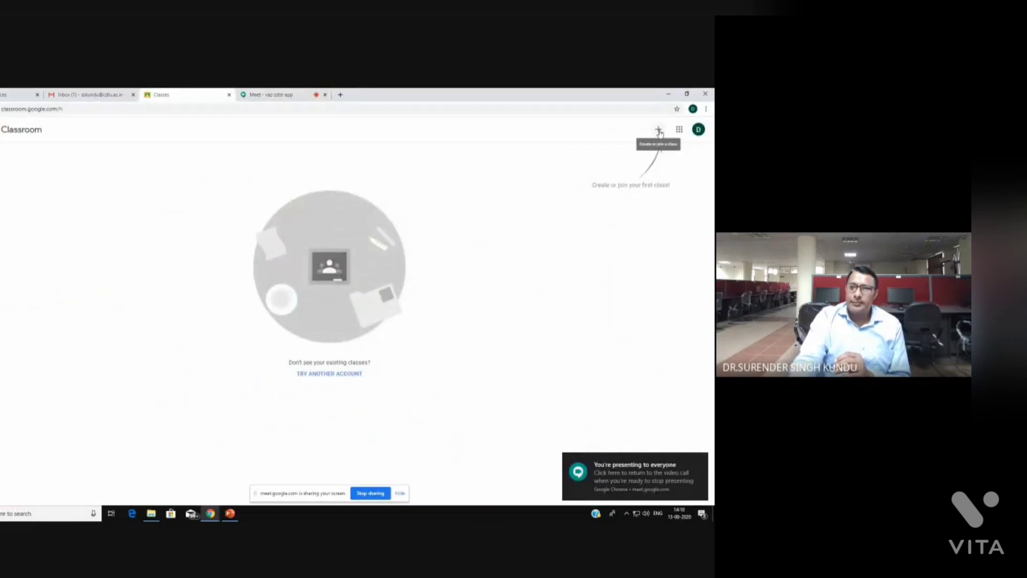
{"action": "left_click", "coordinate": [659, 131]}
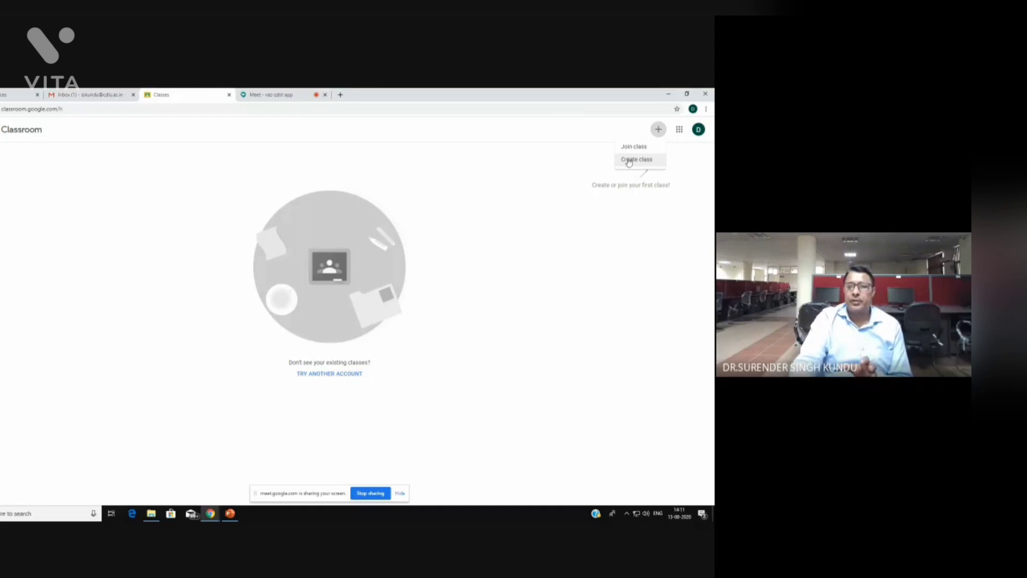
Start a new class named MCOM with section IST SEMESTER, subject ICT and room 12
{"action": "left_click", "coordinate": [629, 160]}
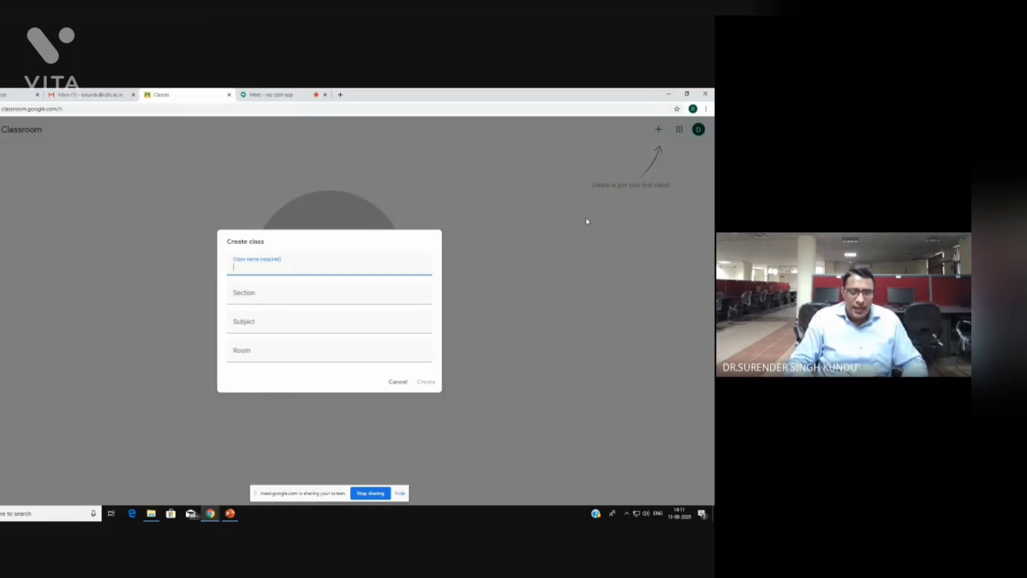
{"action": "type", "text": "MCOM"}
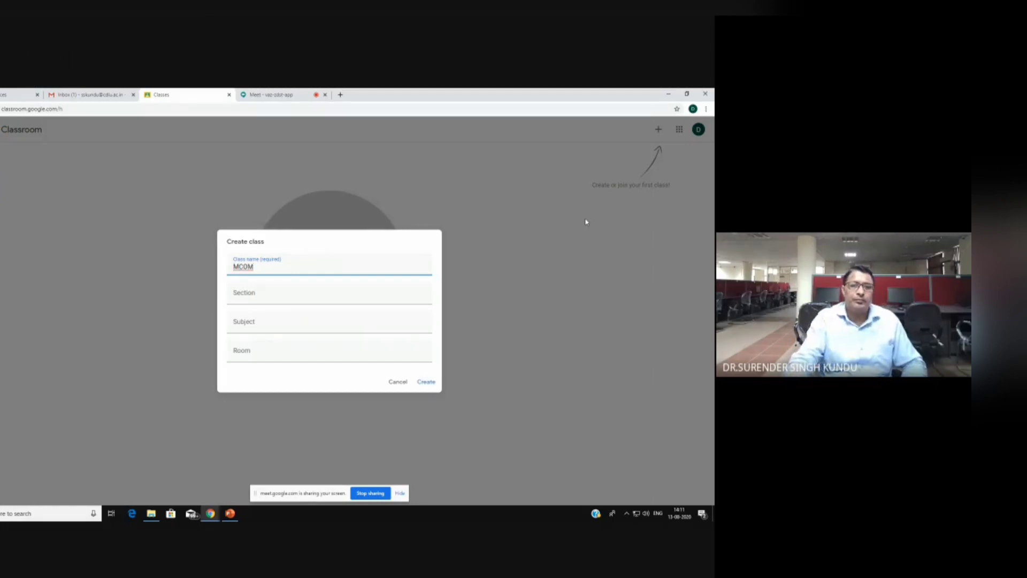
{"action": "left_click", "coordinate": [309, 298]}
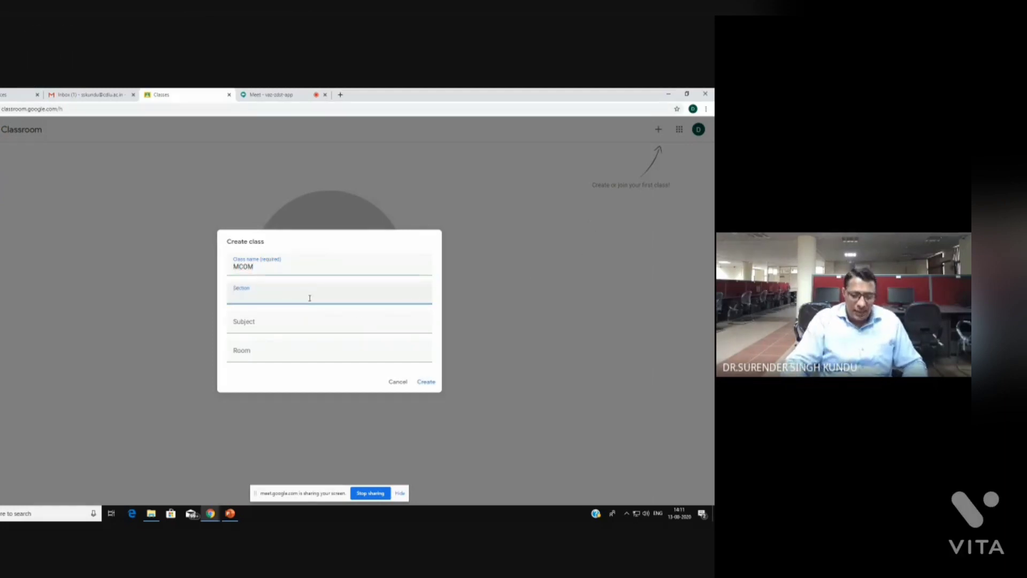
{"action": "type", "text": "IST"}
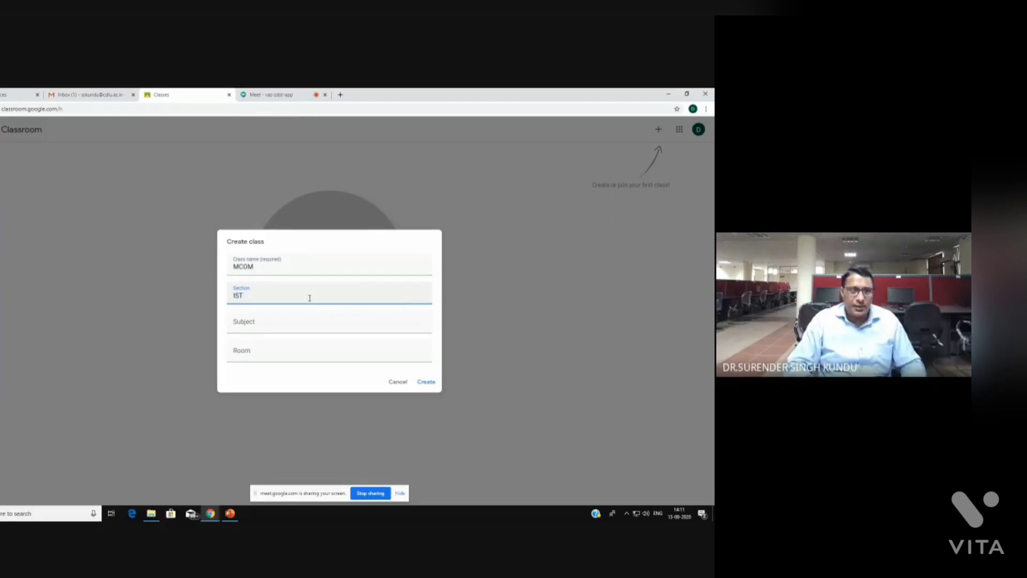
{"action": "type", "text": " SEME"}
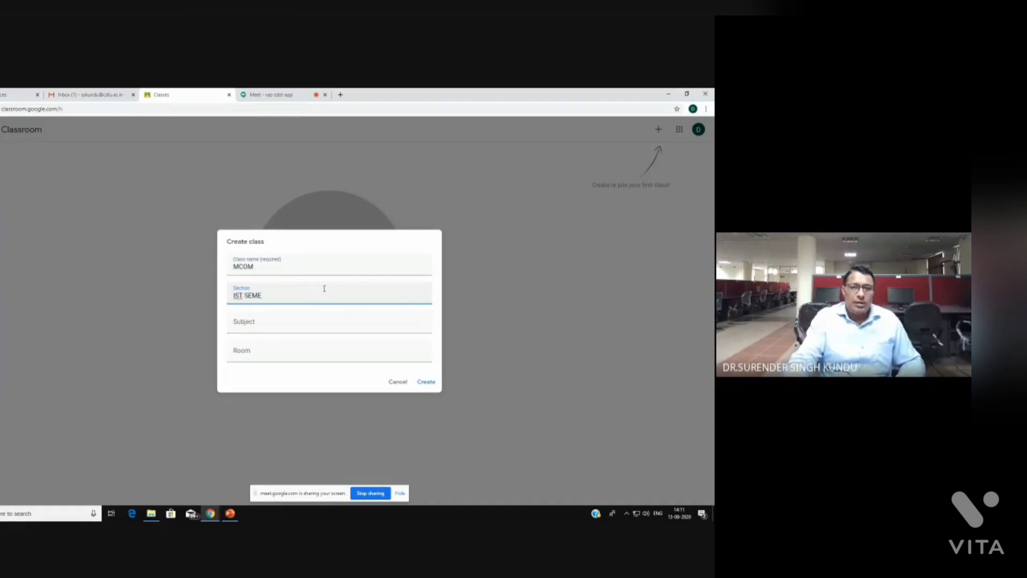
{"action": "type", "text": "ST"}
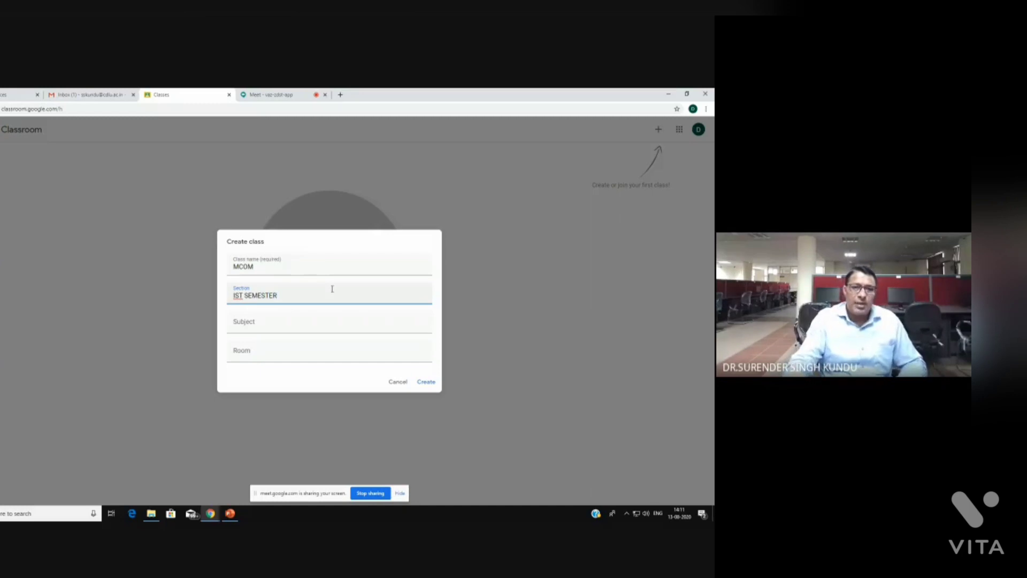
{"action": "type", "text": "ER"}
{"action": "left_click", "coordinate": [268, 321]}
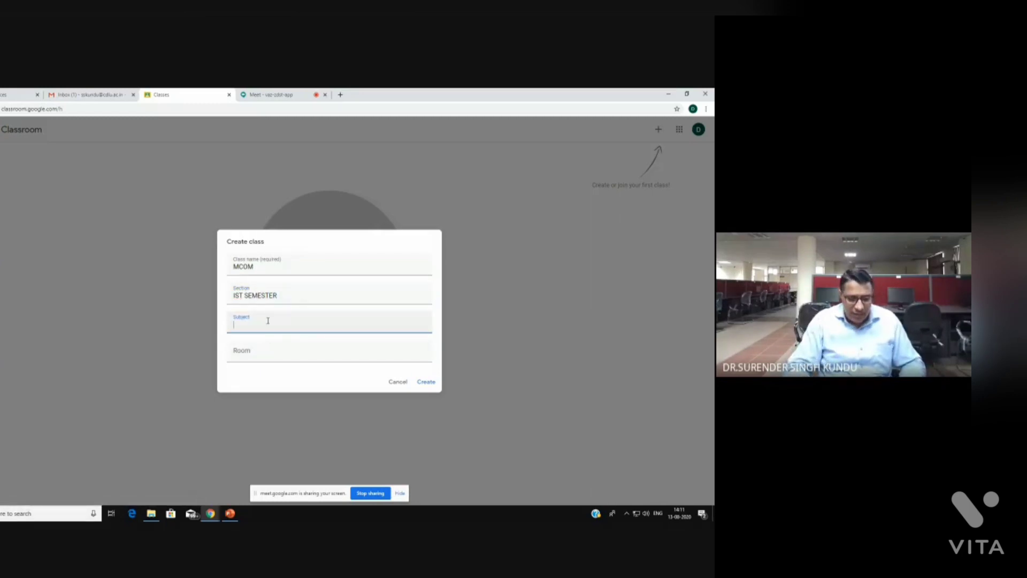
{"action": "type", "text": "ICT"}
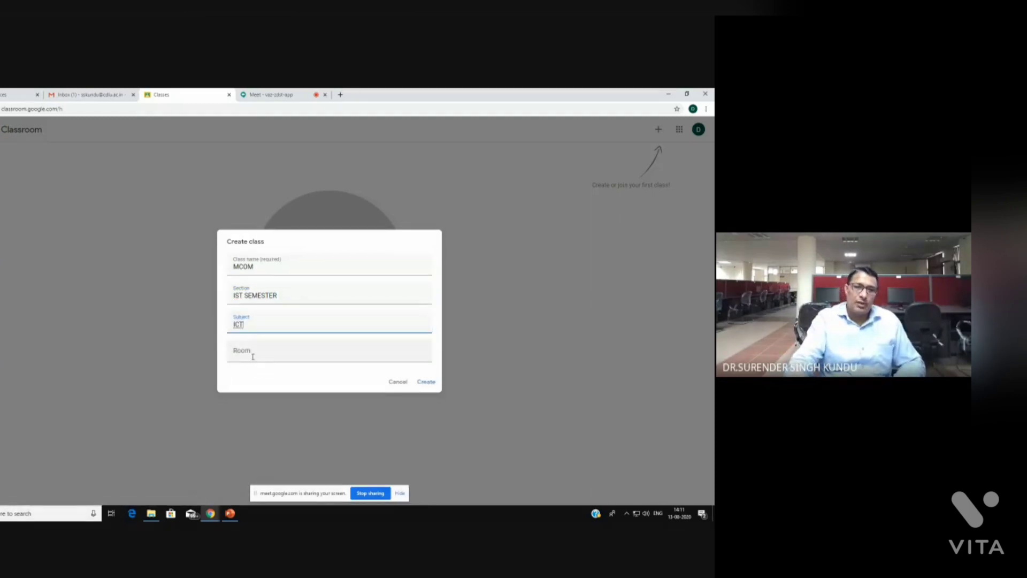
{"action": "left_click", "coordinate": [254, 356]}
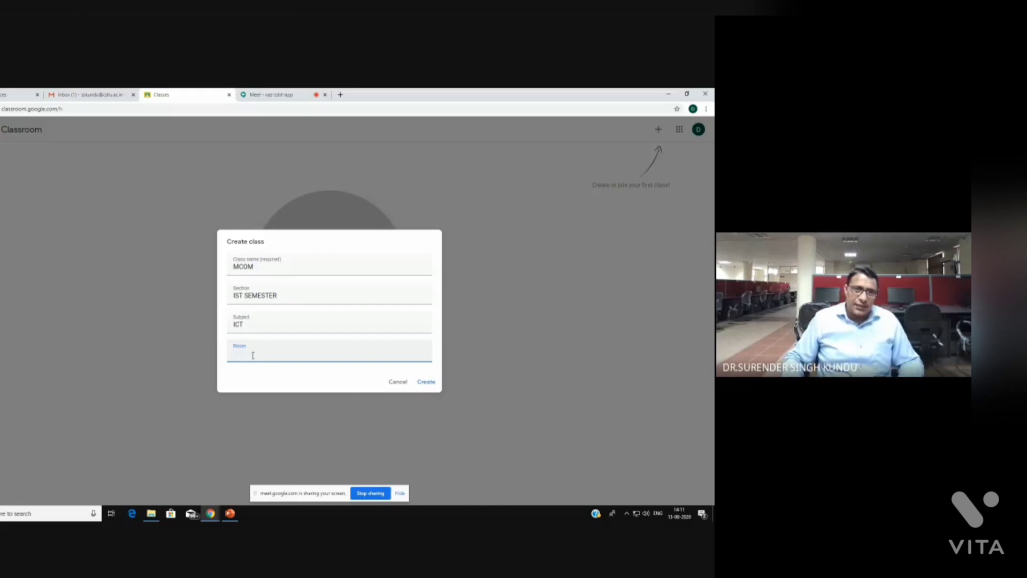
{"action": "type", "text": "12"}
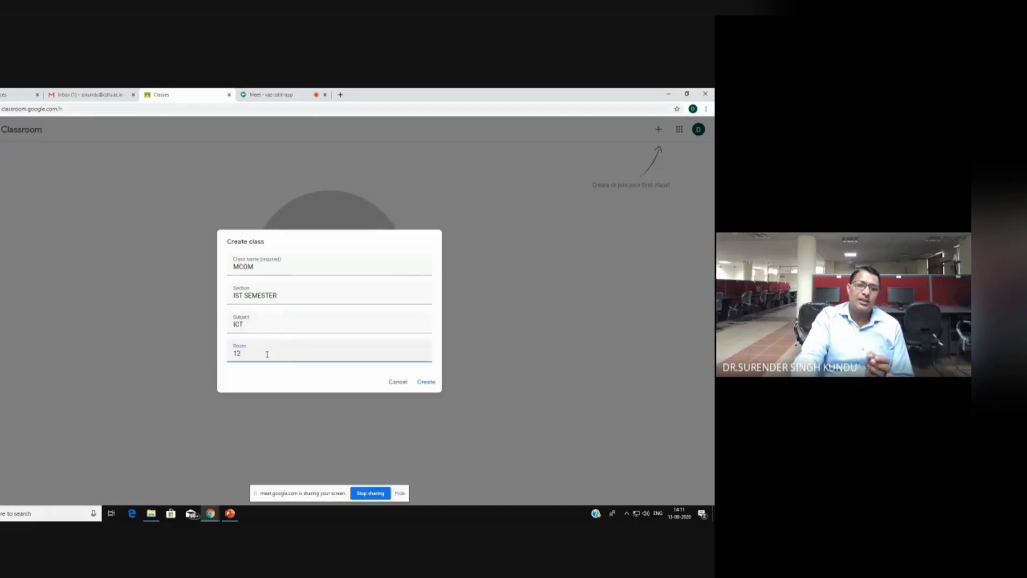
Create the MCOM class, view its Classwork, People and Grades pages, then return to Stream
{"action": "left_click", "coordinate": [426, 383]}
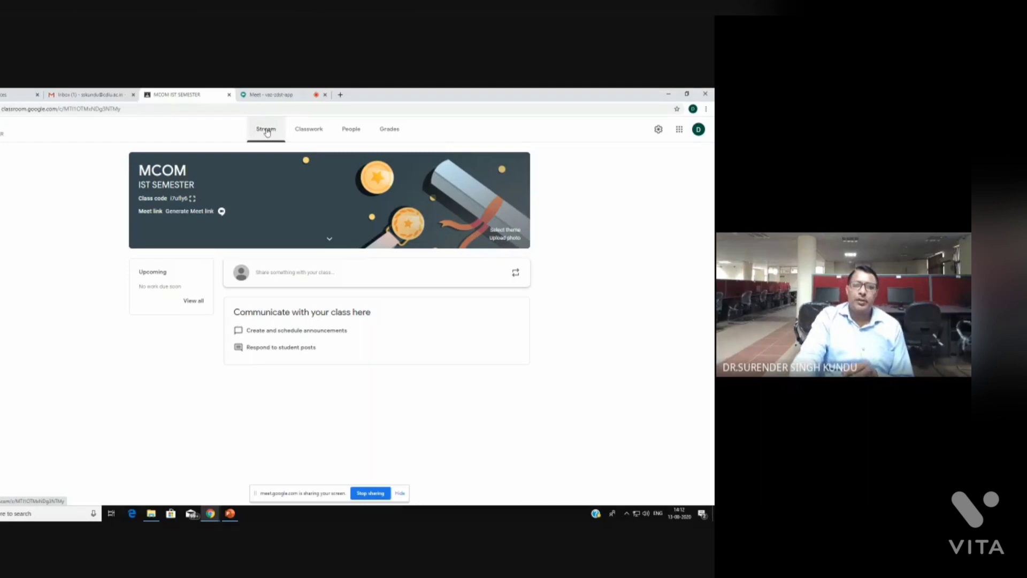
{"action": "left_click", "coordinate": [314, 133]}
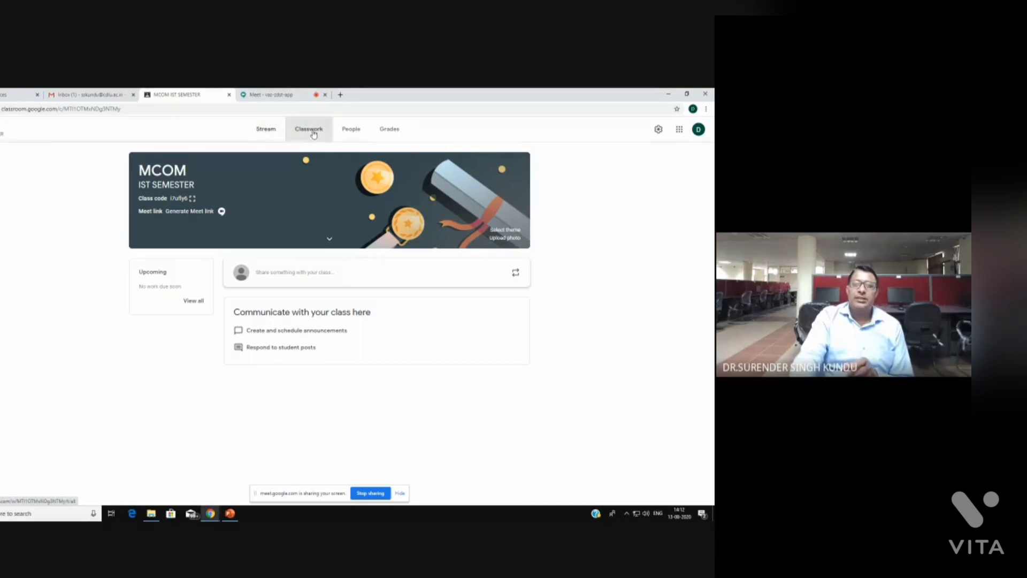
{"action": "left_click", "coordinate": [357, 133]}
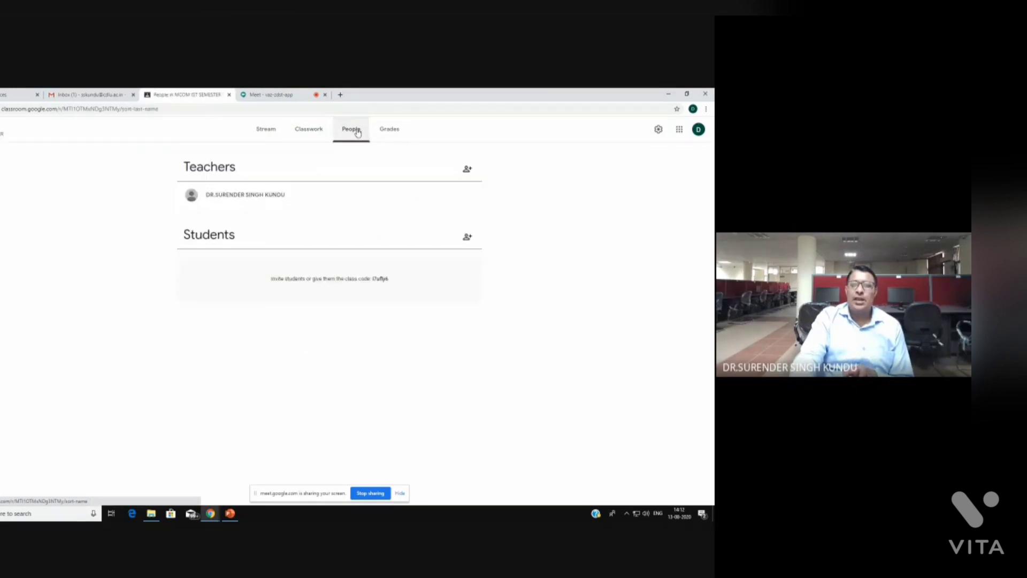
{"action": "left_click", "coordinate": [394, 134]}
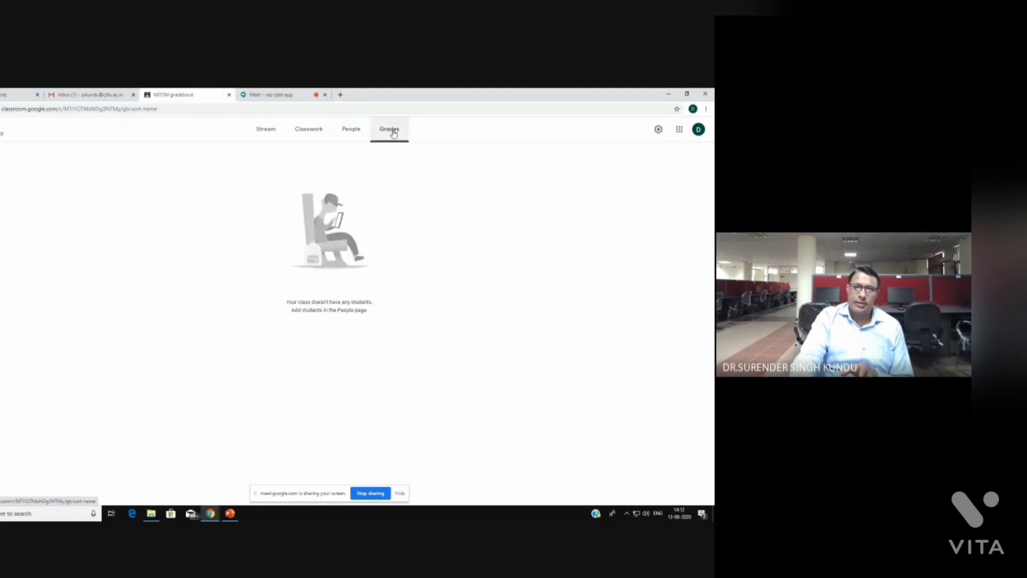
{"action": "left_click", "coordinate": [265, 133]}
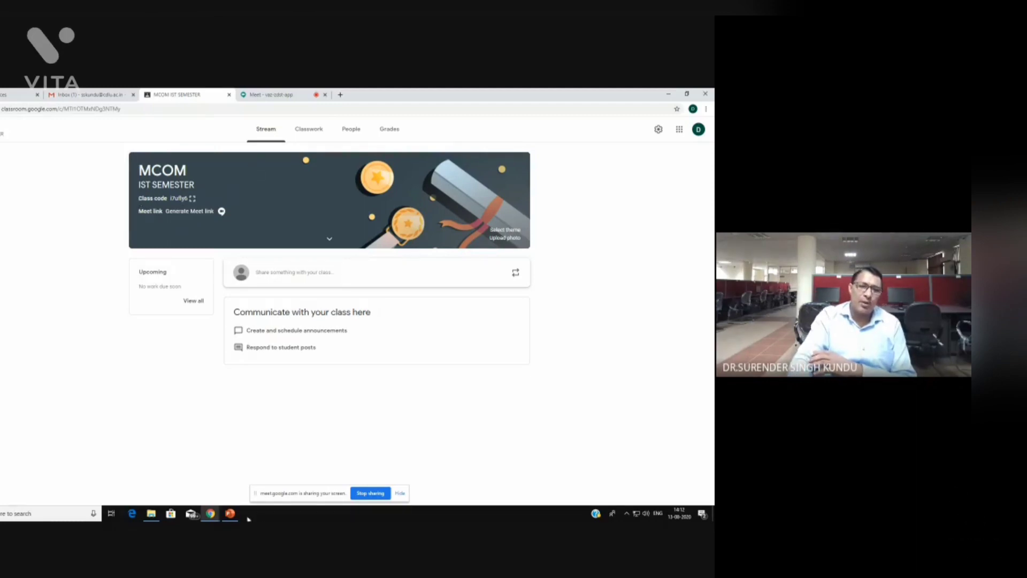
Start the PowerPoint slide show and advance through STEP-2 and STEP-3 to 'STEP-4: Teacher-Create Class'
{"action": "left_click", "coordinate": [230, 513]}
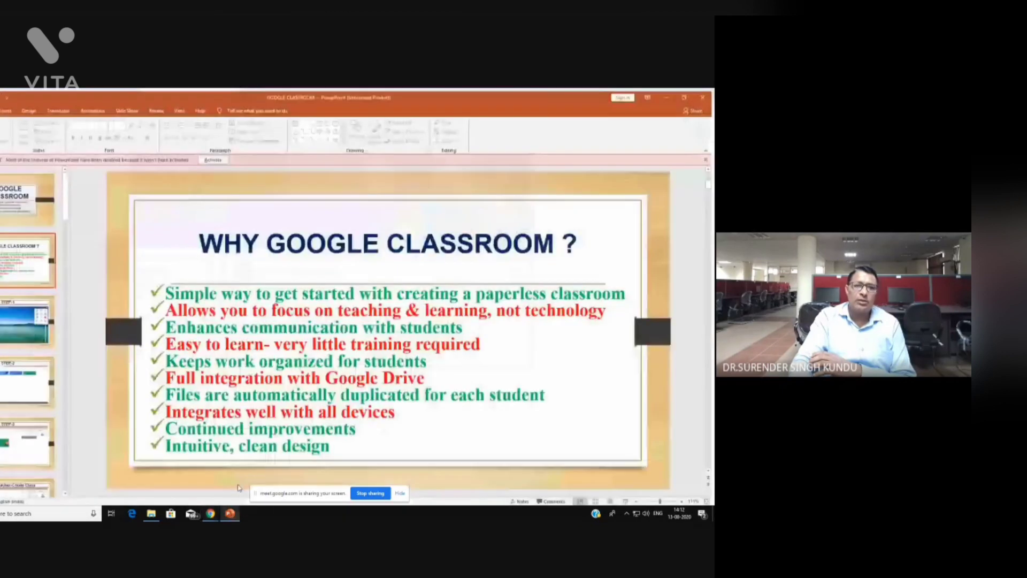
{"action": "left_click", "coordinate": [629, 501]}
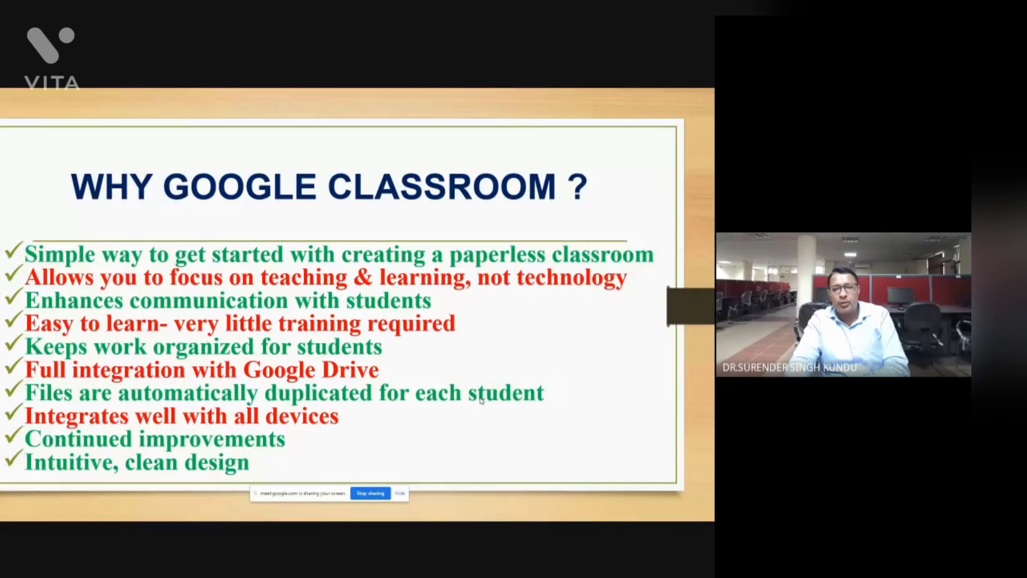
{"action": "key", "text": "Right"}
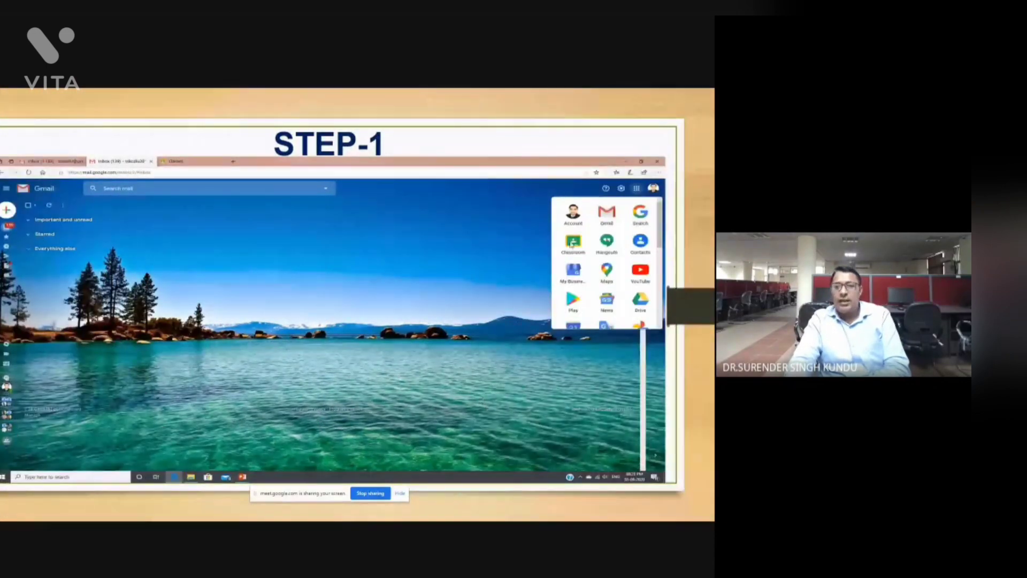
{"action": "left_click", "coordinate": [456, 300]}
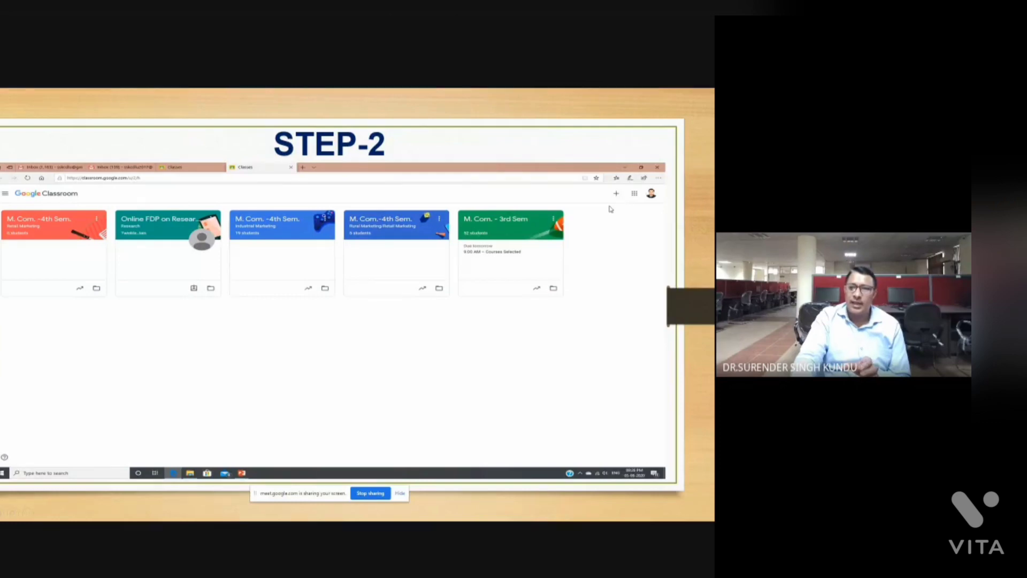
{"action": "left_click", "coordinate": [513, 349]}
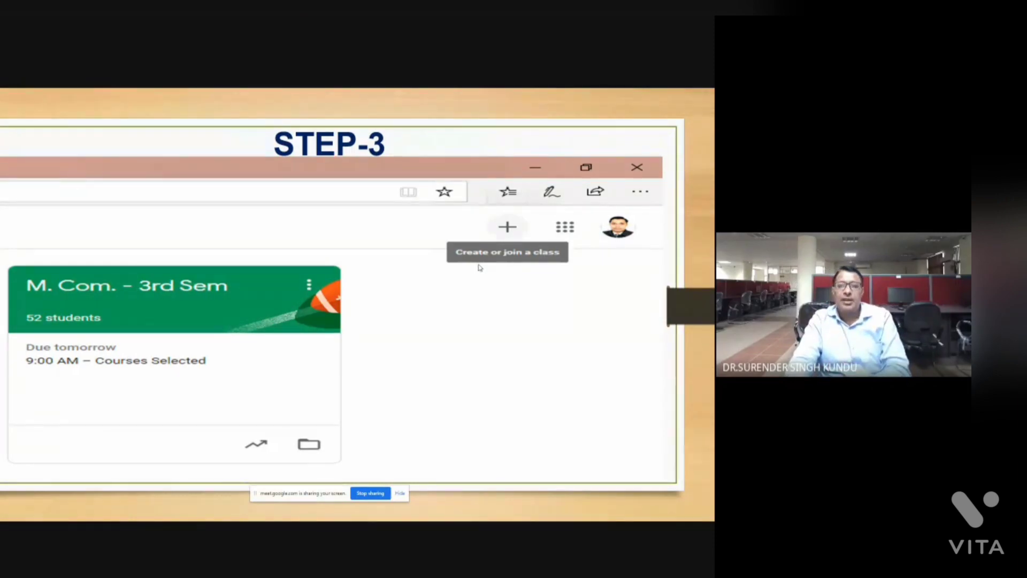
{"action": "key", "text": "Right"}
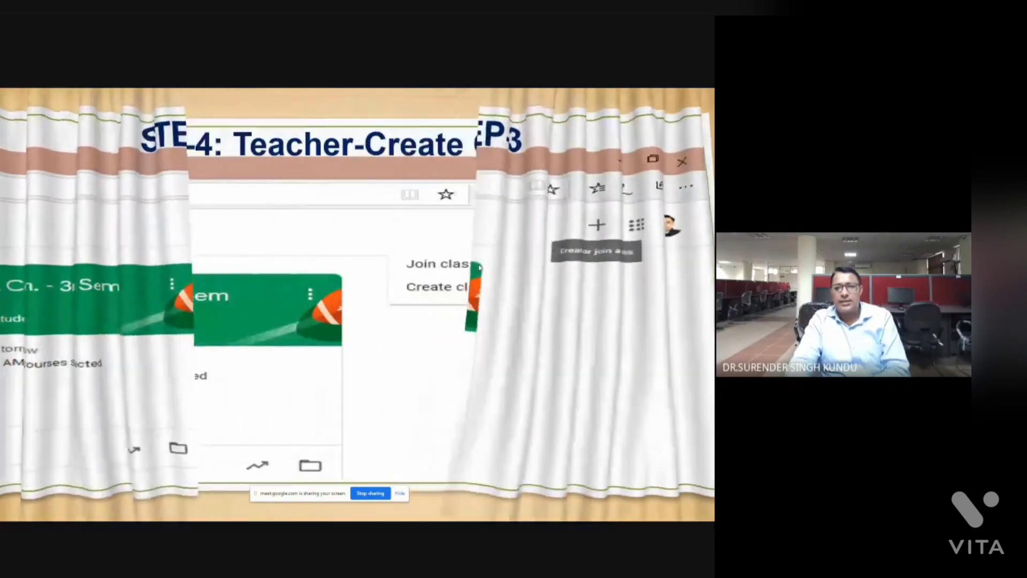
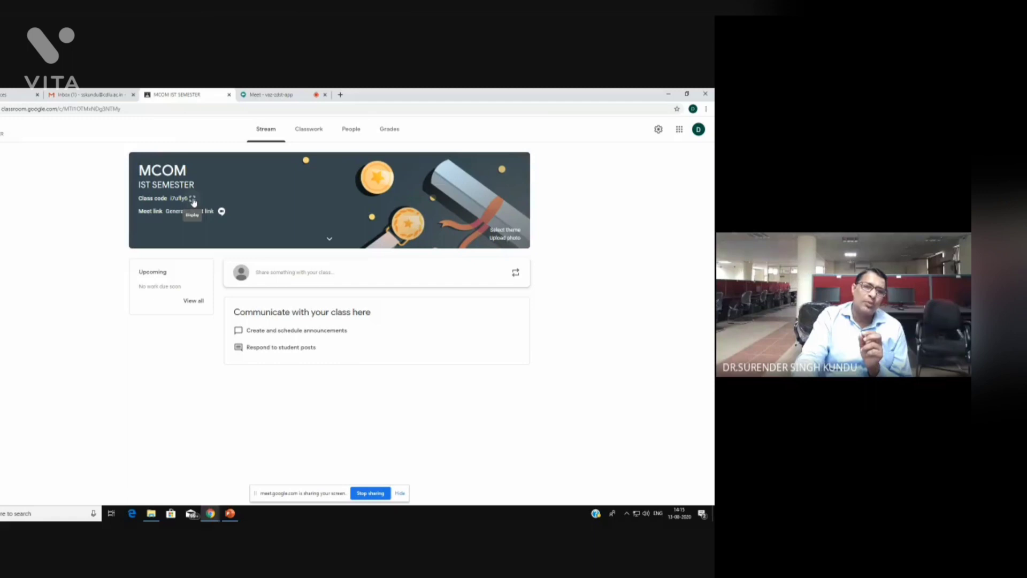
{"action": "left_click", "coordinate": [193, 201]}
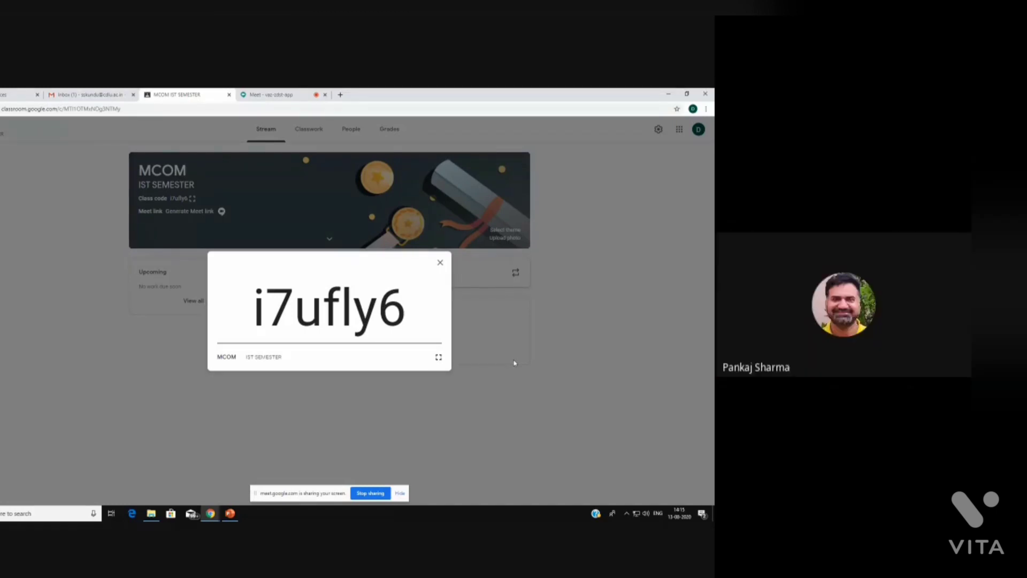
Close the enlarged class code display and return to the Stream
{"action": "left_click", "coordinate": [441, 264]}
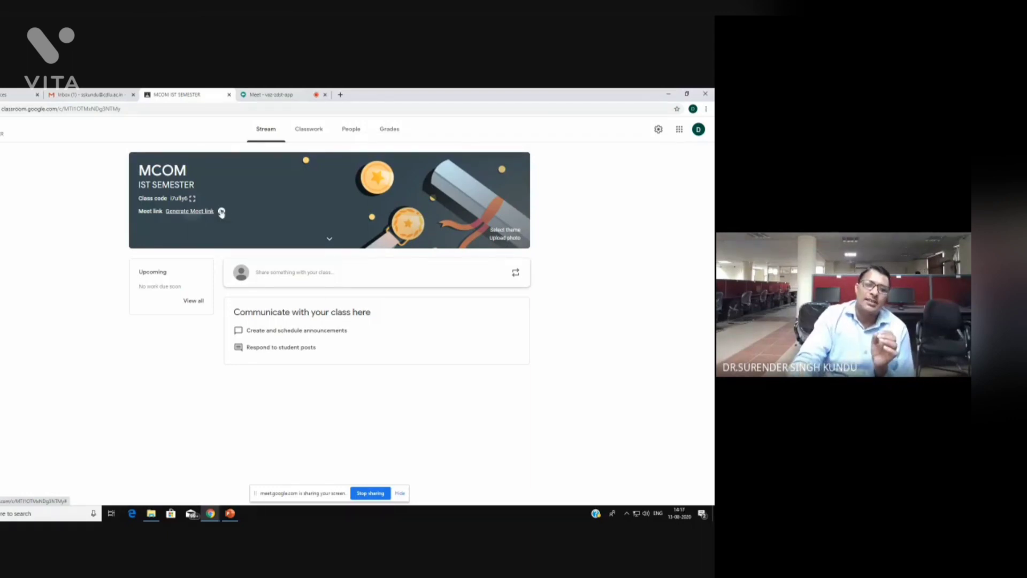
Generate a Meet link visible to students for the MCOM class and copy it
{"action": "left_click", "coordinate": [222, 211]}
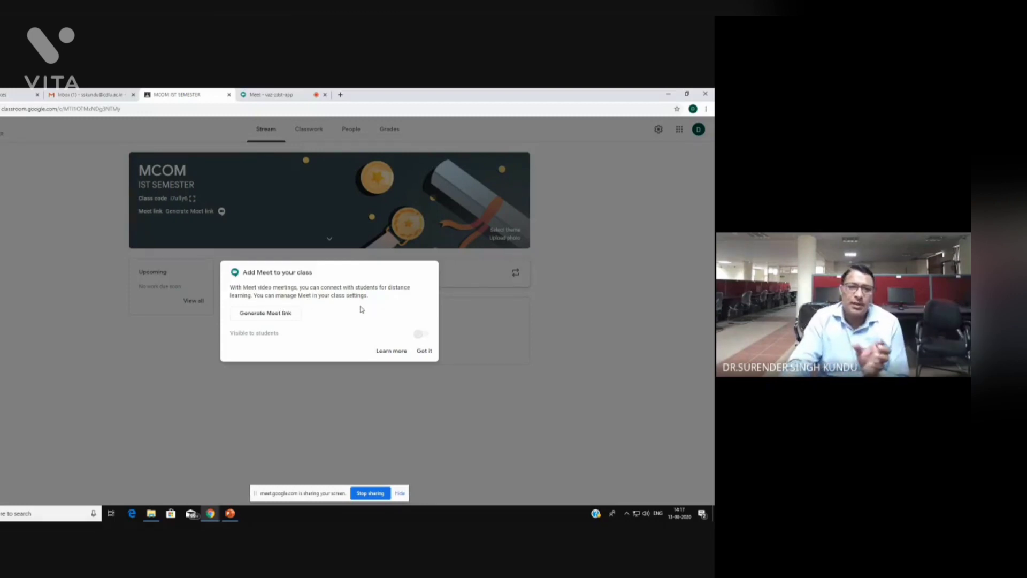
{"action": "left_click", "coordinate": [260, 319]}
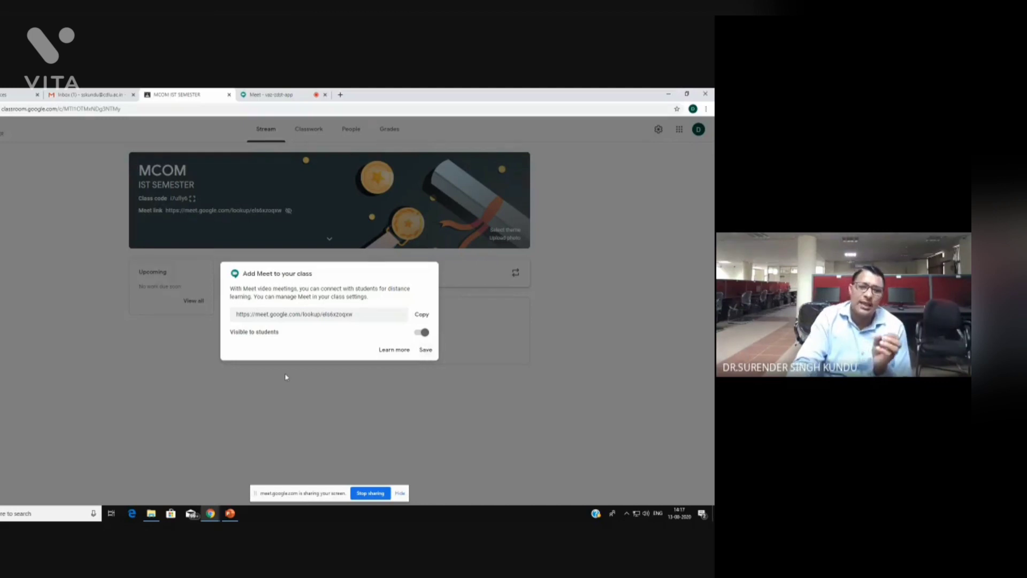
{"action": "left_click", "coordinate": [422, 315]}
Save the Meet link to the class banner, then present the 'STEP-6: Stream of Class' slide
{"action": "left_click", "coordinate": [426, 351]}
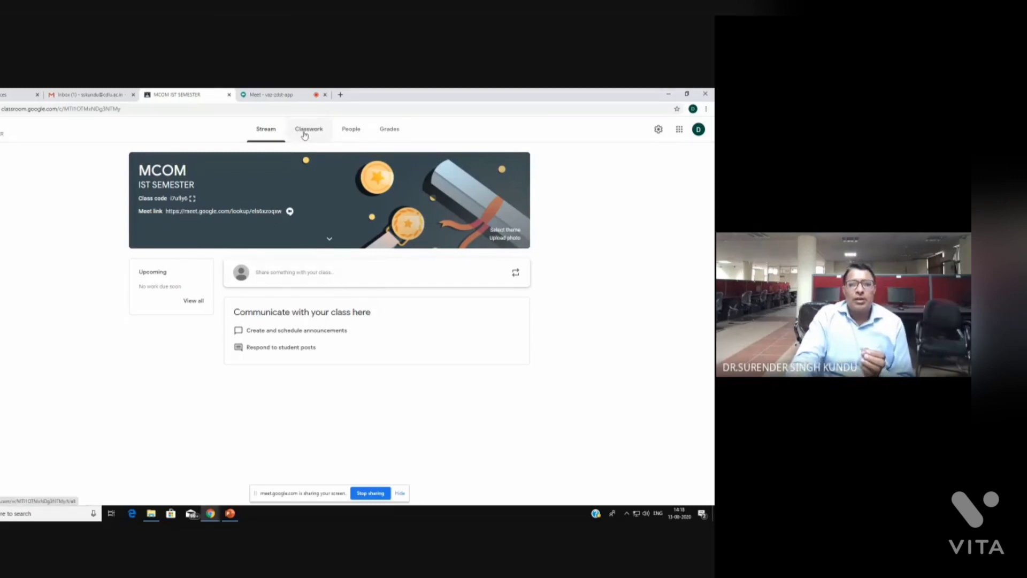
{"action": "left_click", "coordinate": [230, 513]}
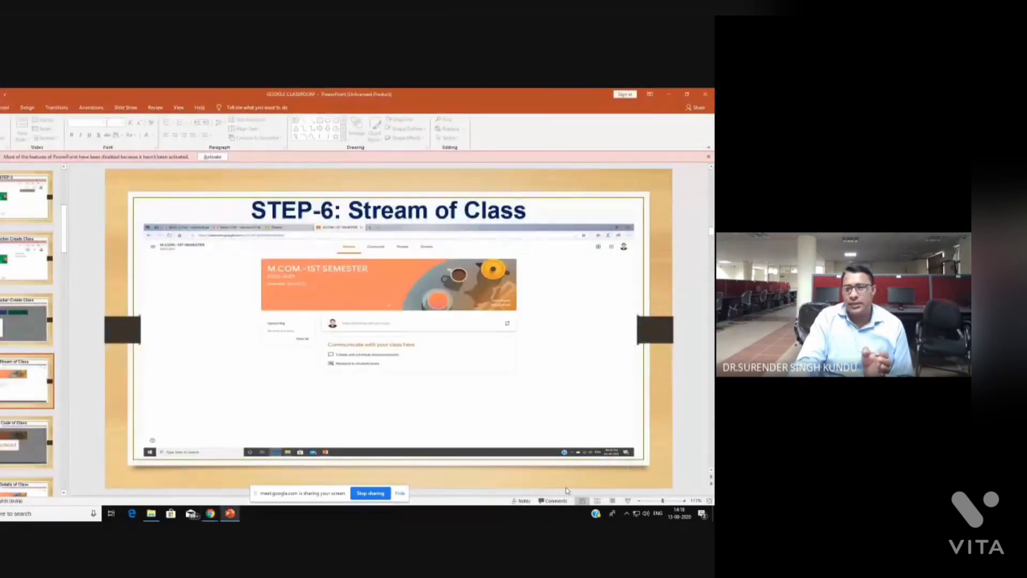
{"action": "left_click", "coordinate": [627, 500]}
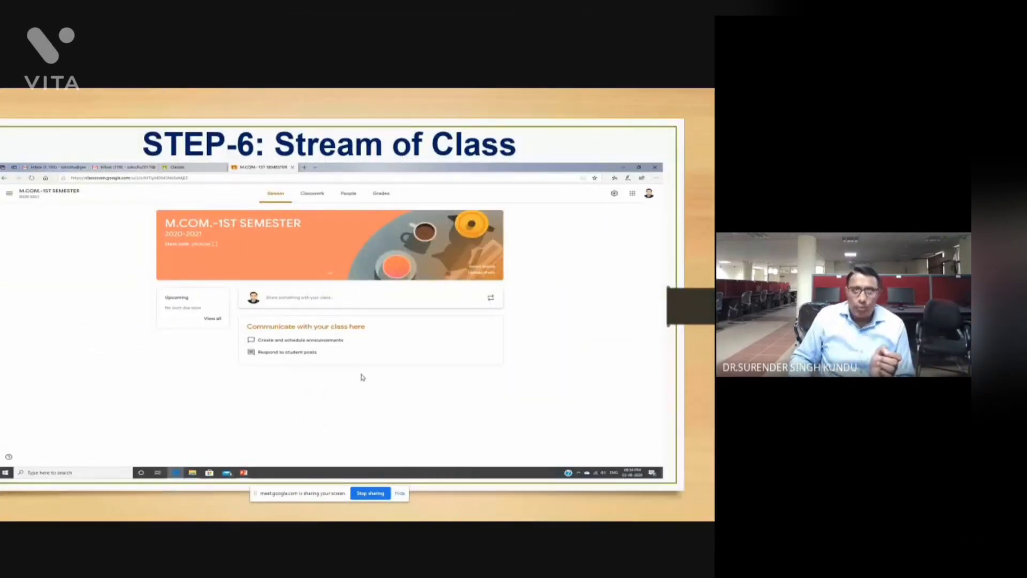
Advance the slide show to 'STEP-7: Code of Class'
{"action": "left_click", "coordinate": [363, 377]}
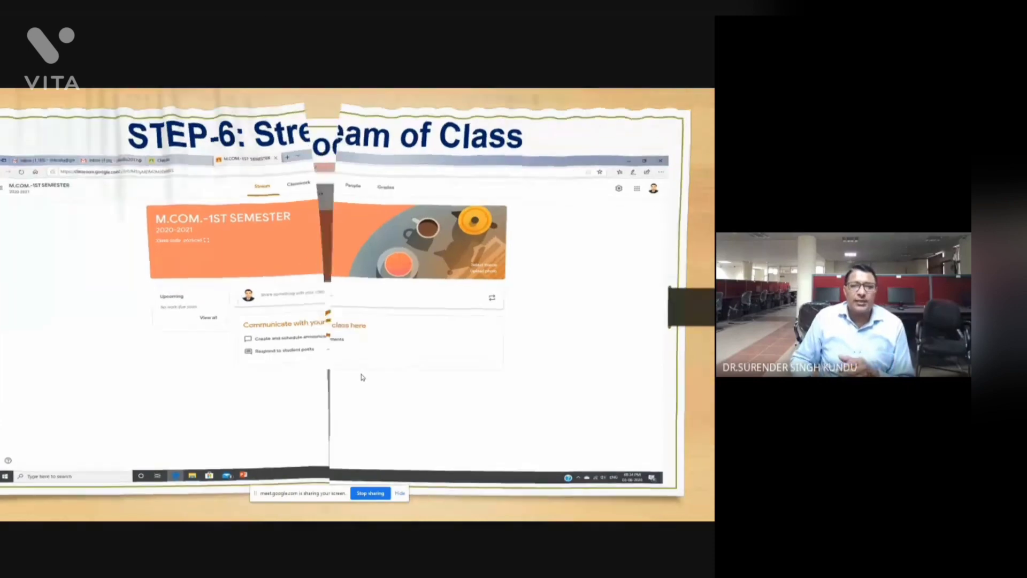
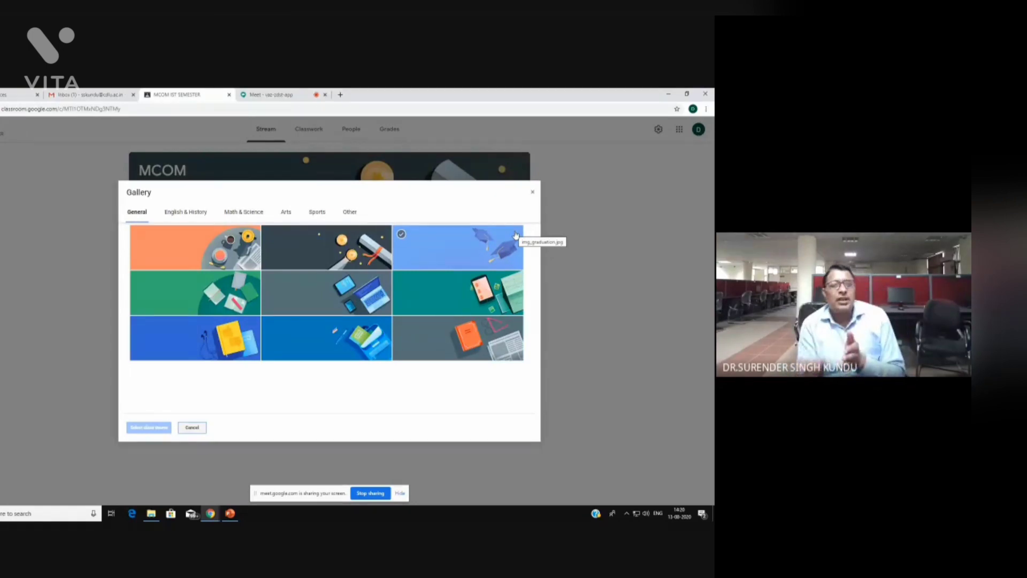
Browse the theme gallery categories, then apply the grey laptop-and-tablets General theme
{"action": "left_click", "coordinate": [188, 213]}
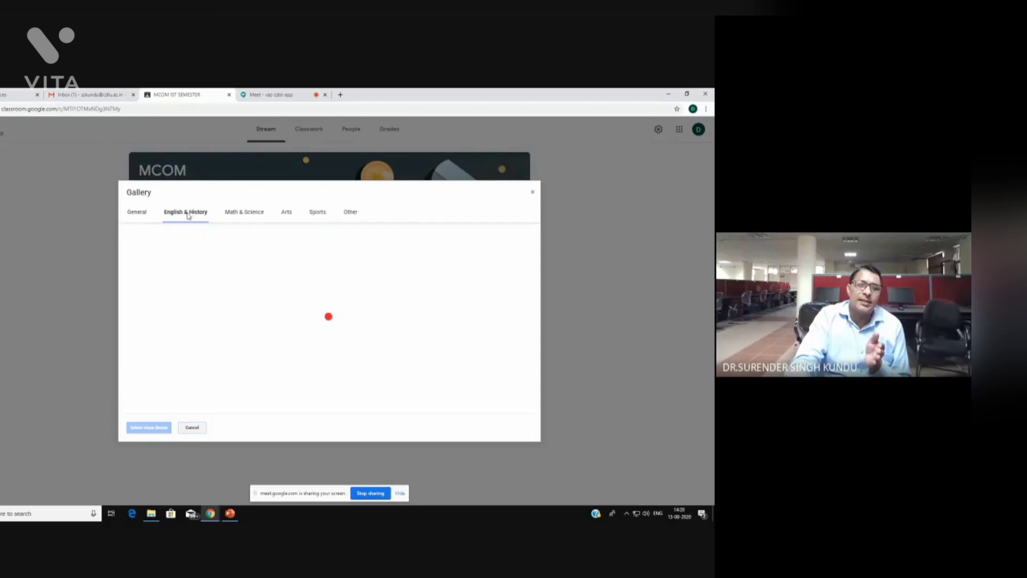
{"action": "left_click", "coordinate": [250, 217]}
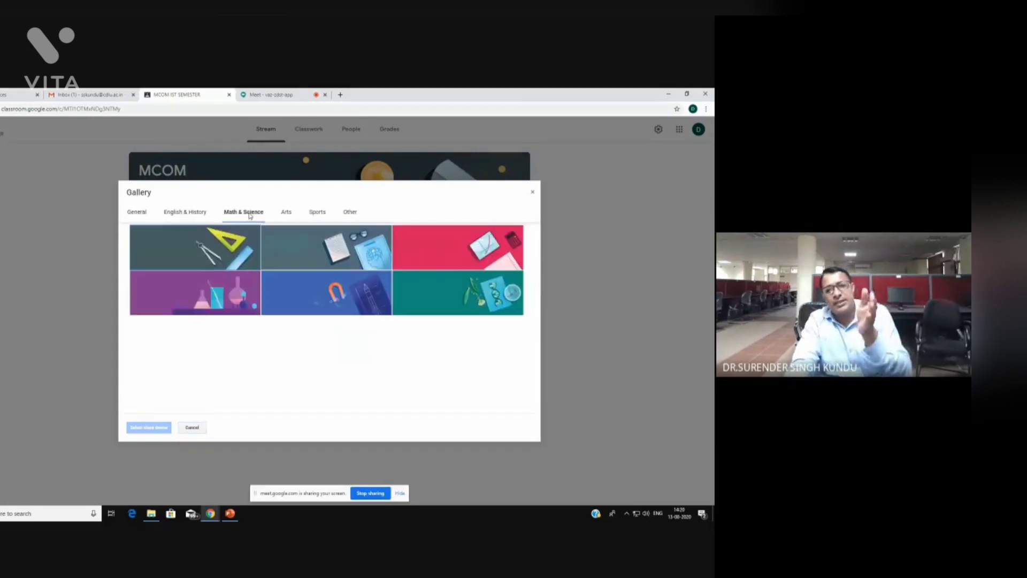
{"action": "left_click", "coordinate": [286, 214]}
{"action": "left_click", "coordinate": [314, 214]}
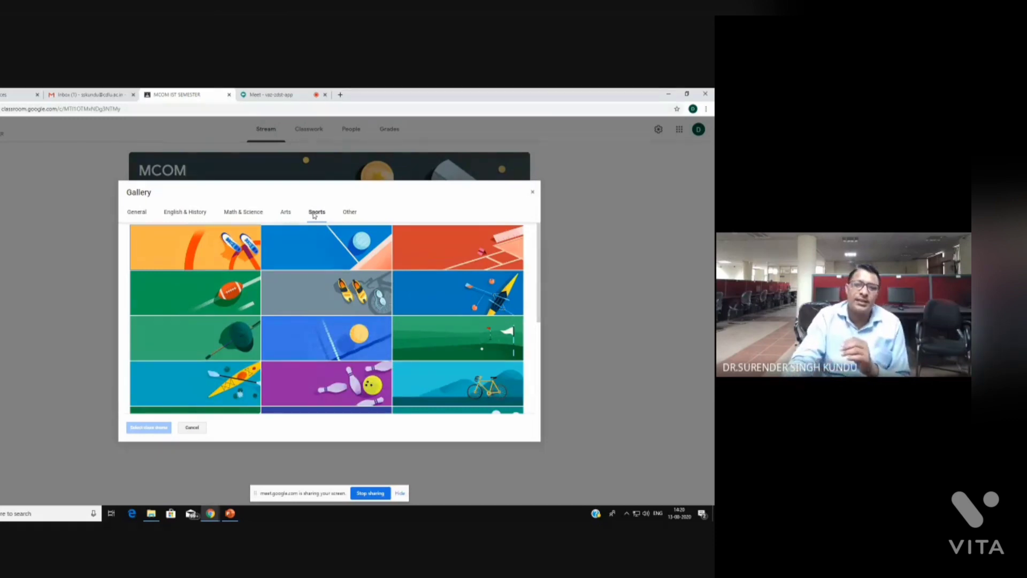
{"action": "left_click", "coordinate": [350, 213]}
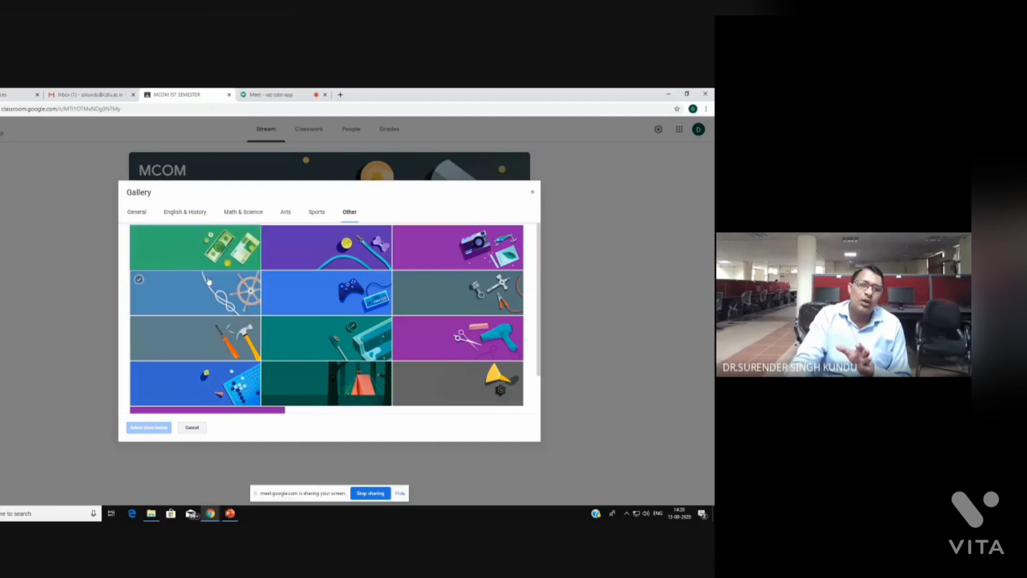
{"action": "left_click", "coordinate": [137, 212]}
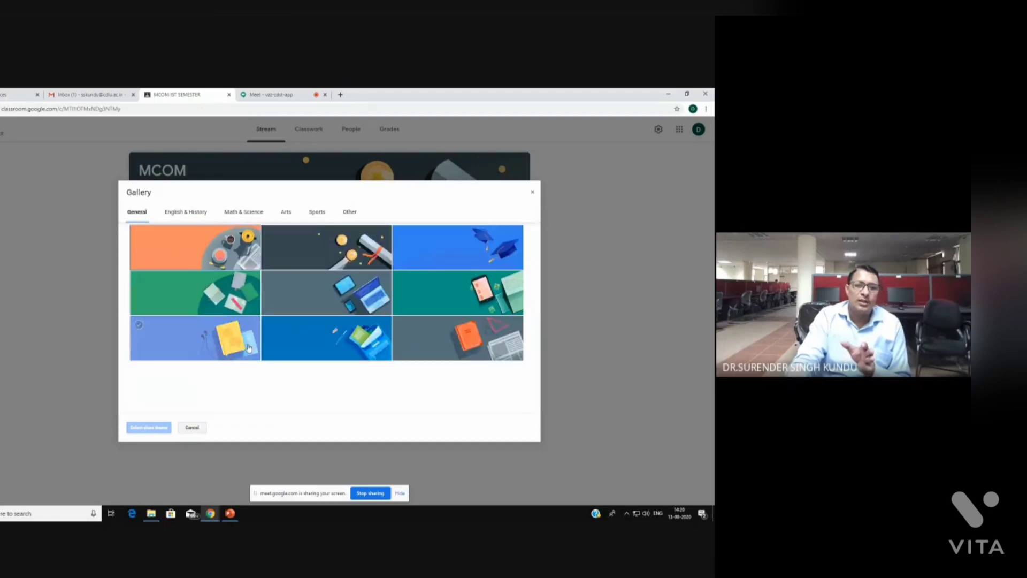
{"action": "left_click", "coordinate": [333, 293]}
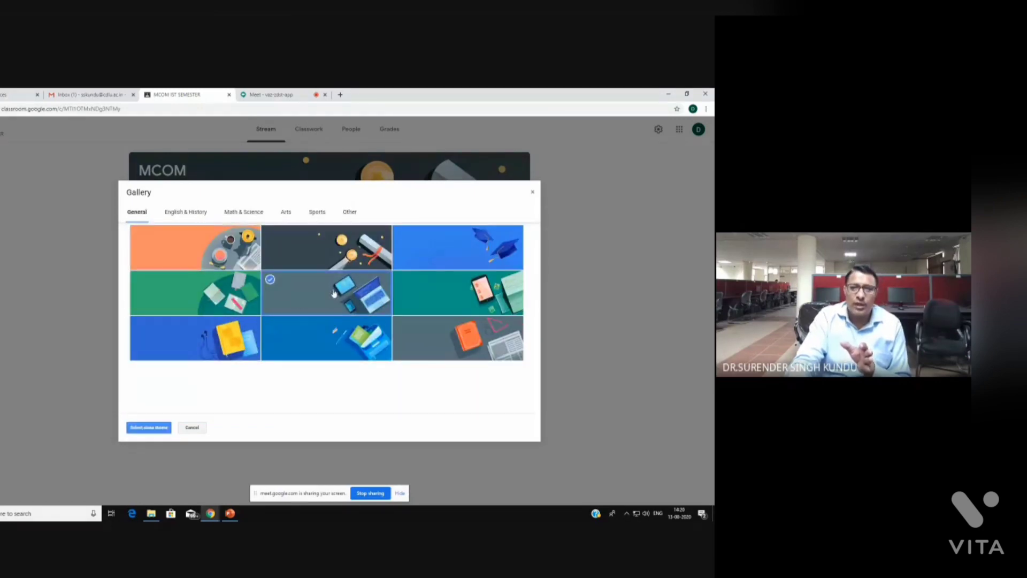
{"action": "left_click", "coordinate": [146, 428]}
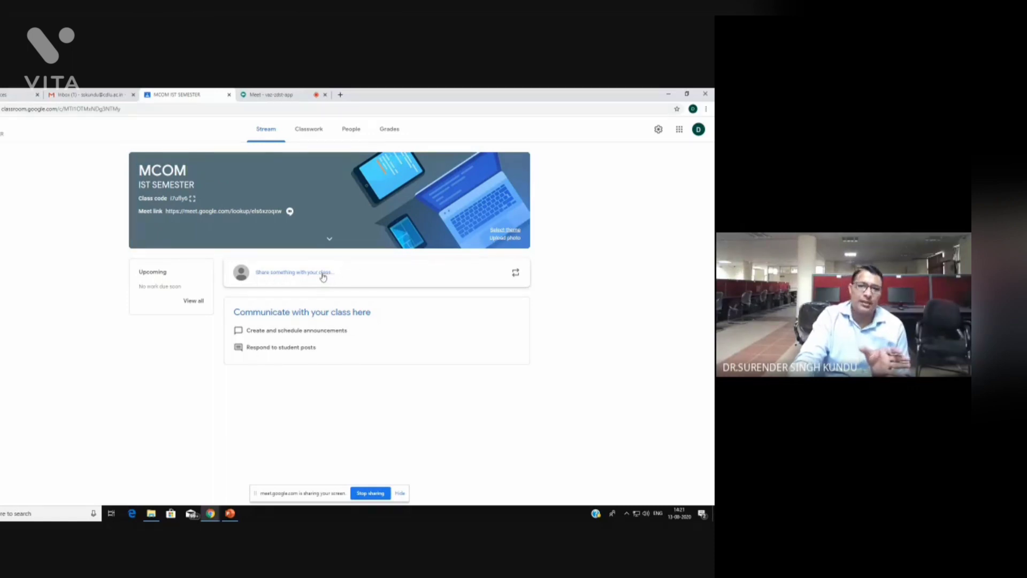
Post the announcement 'GOOD EVENING TO MY TEACHERS...' to All students in the stream
{"action": "left_click", "coordinate": [293, 275]}
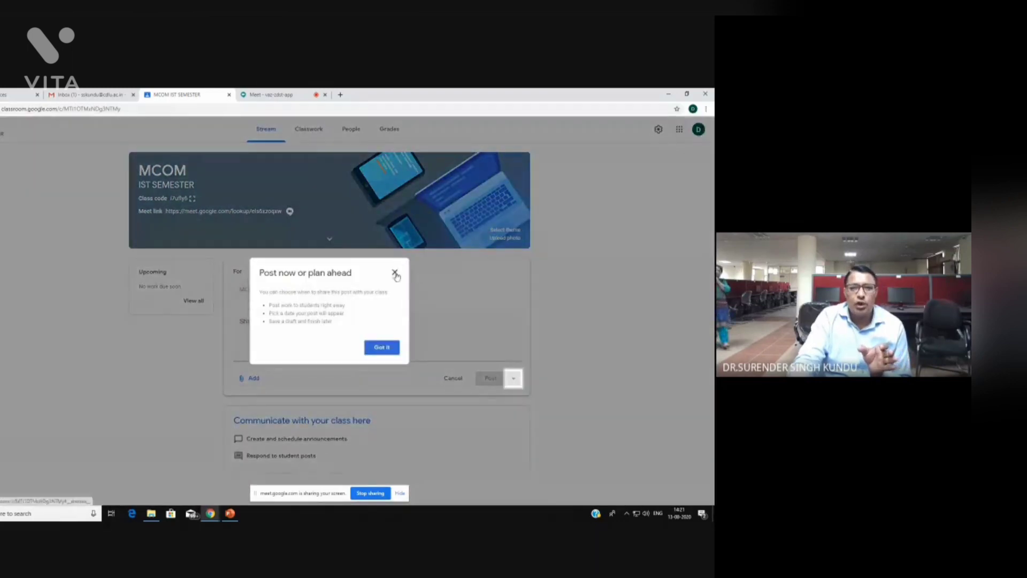
{"action": "left_click", "coordinate": [396, 270]}
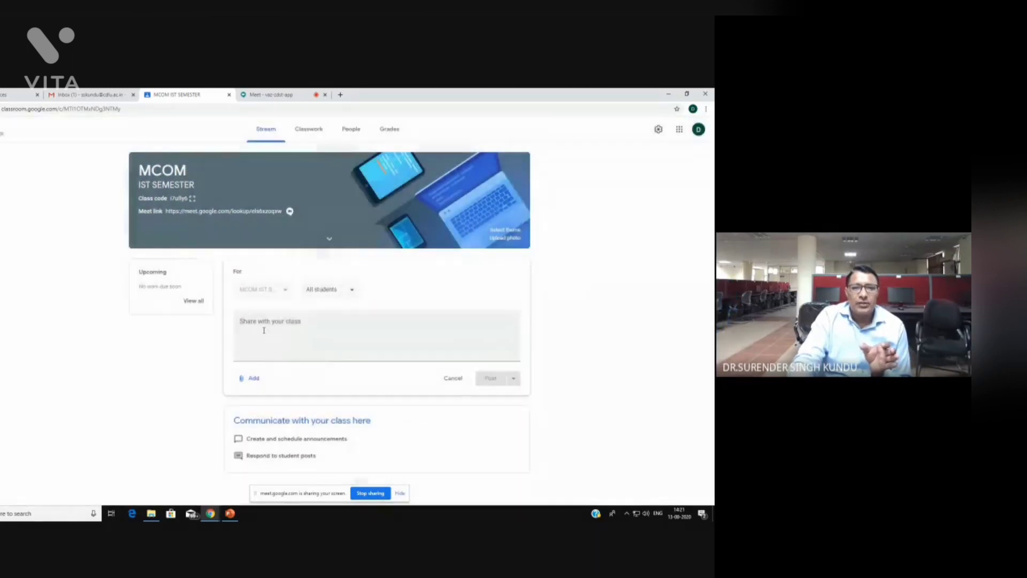
{"action": "left_click", "coordinate": [262, 327]}
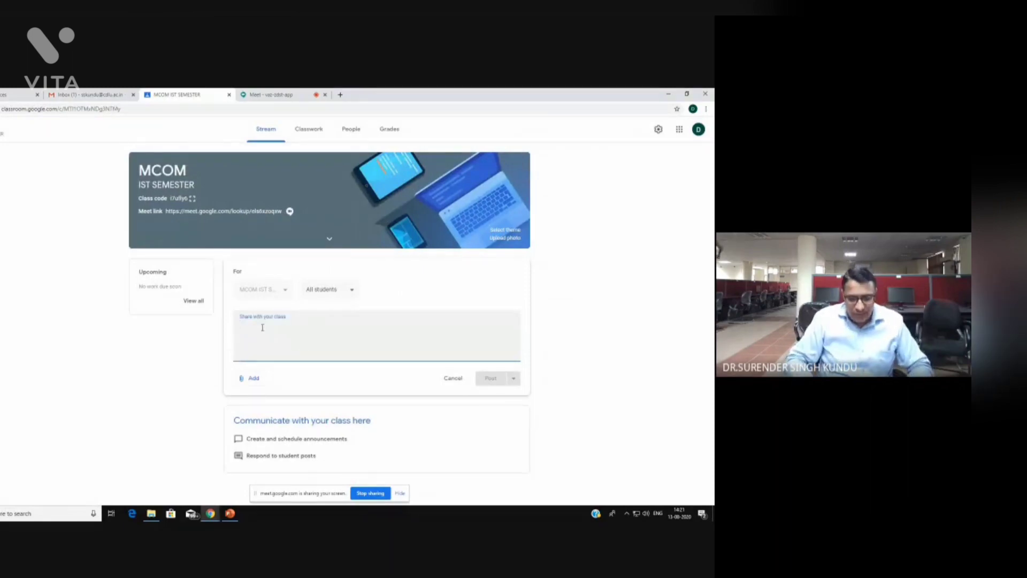
{"action": "type", "text": "gO"}
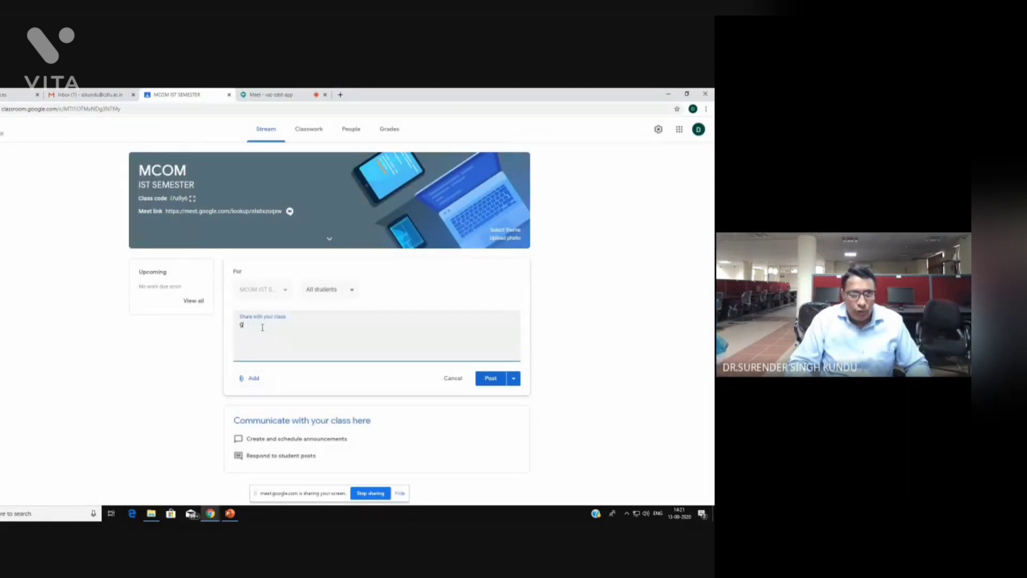
{"action": "key", "text": "BackSpace"}
{"action": "key", "text": "BackSpace"}
{"action": "type", "text": "GO"}
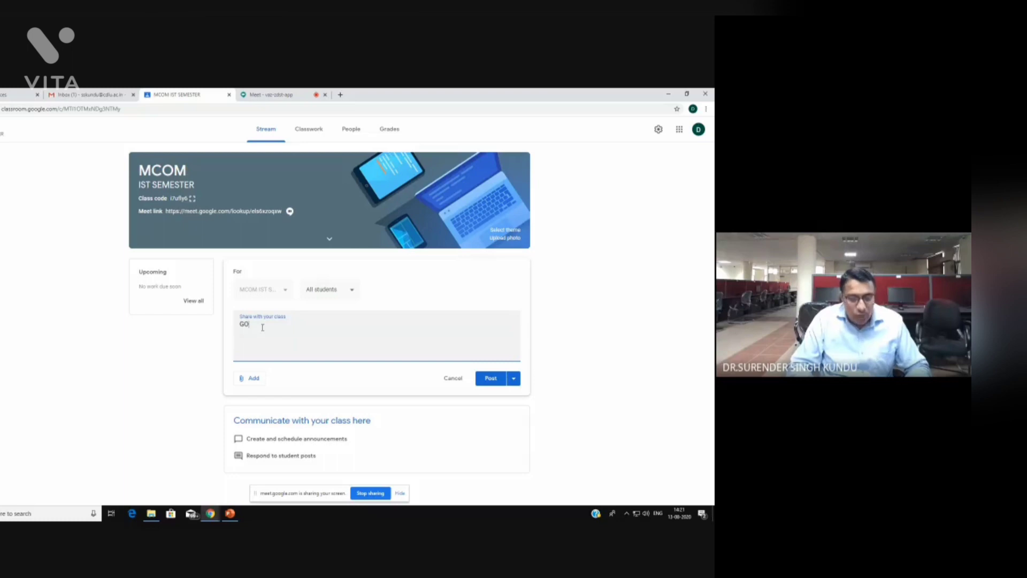
{"action": "type", "text": "OD EV"}
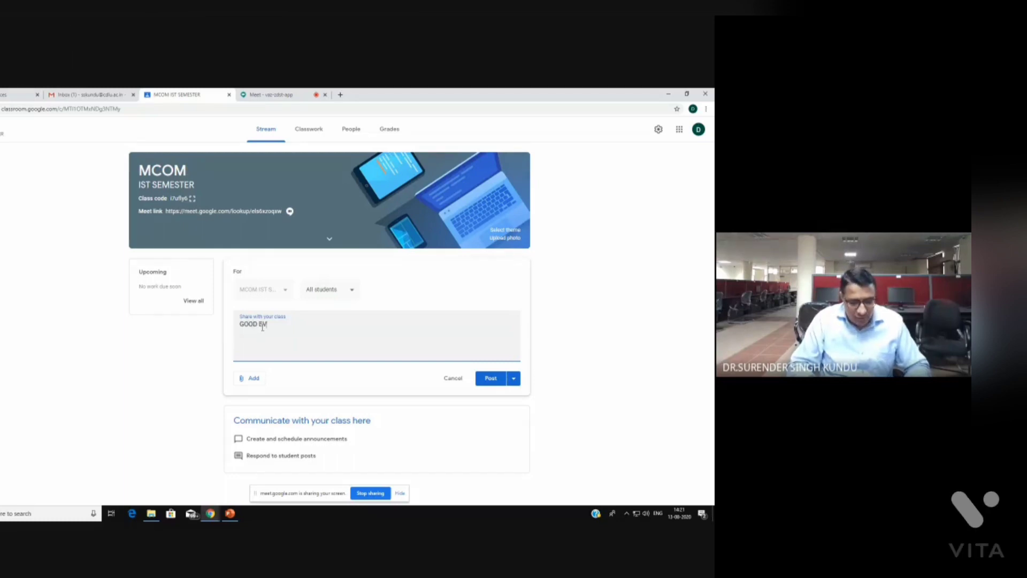
{"action": "type", "text": "ENING T"}
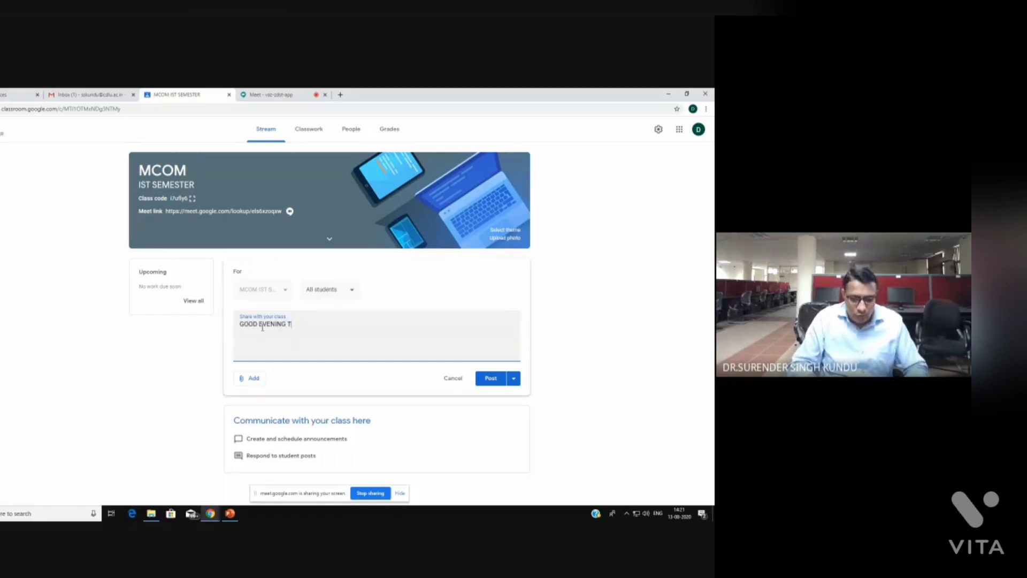
{"action": "type", "text": "O MY TE"}
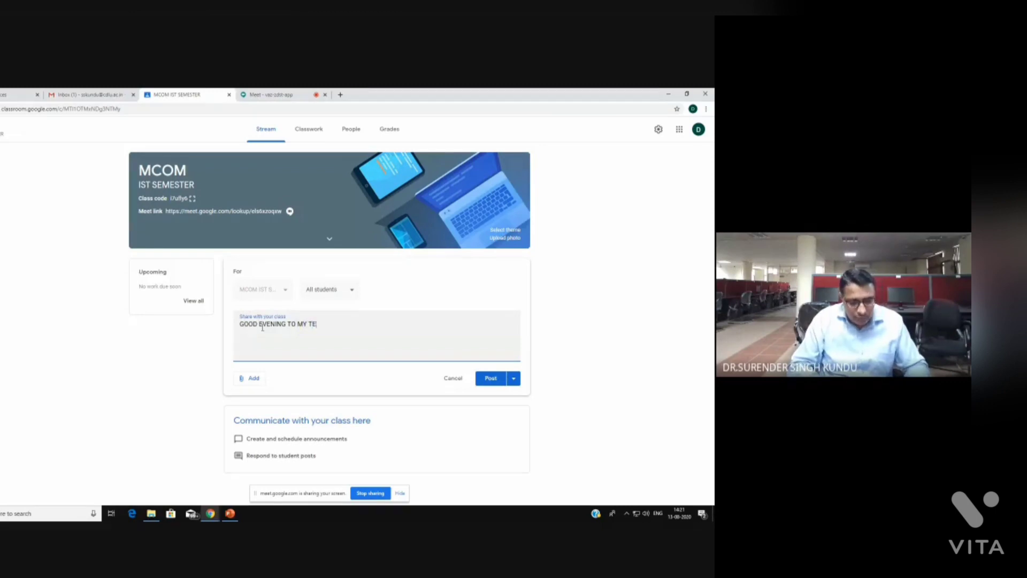
{"action": "type", "text": "ACHER"}
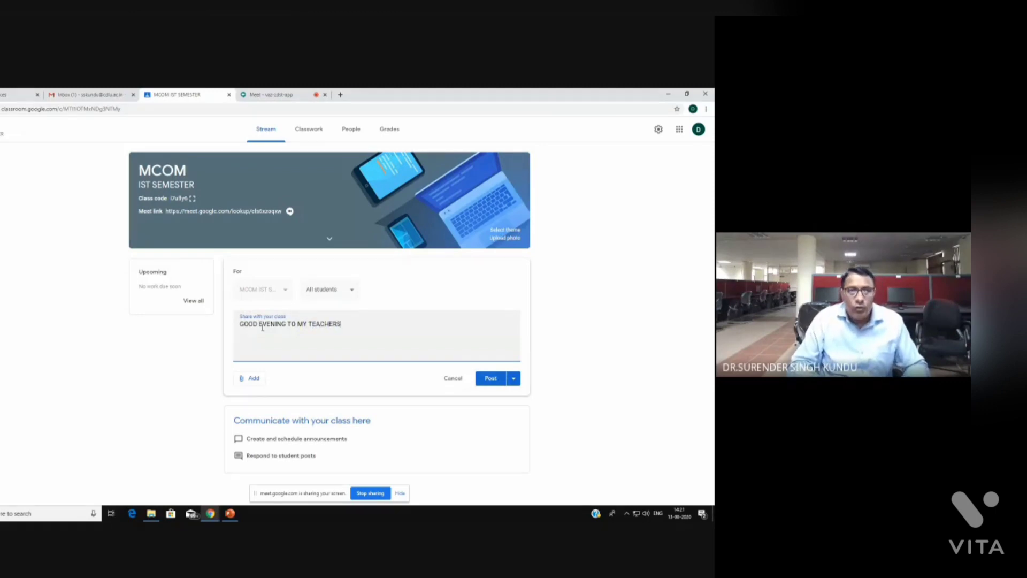
{"action": "type", "text": "S"}
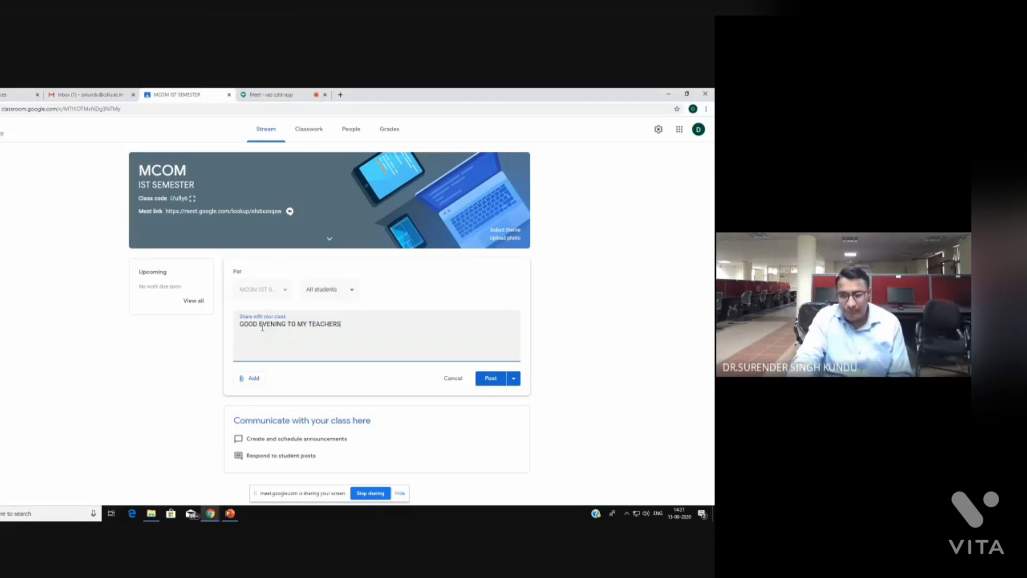
{"action": "type", "text": "..."}
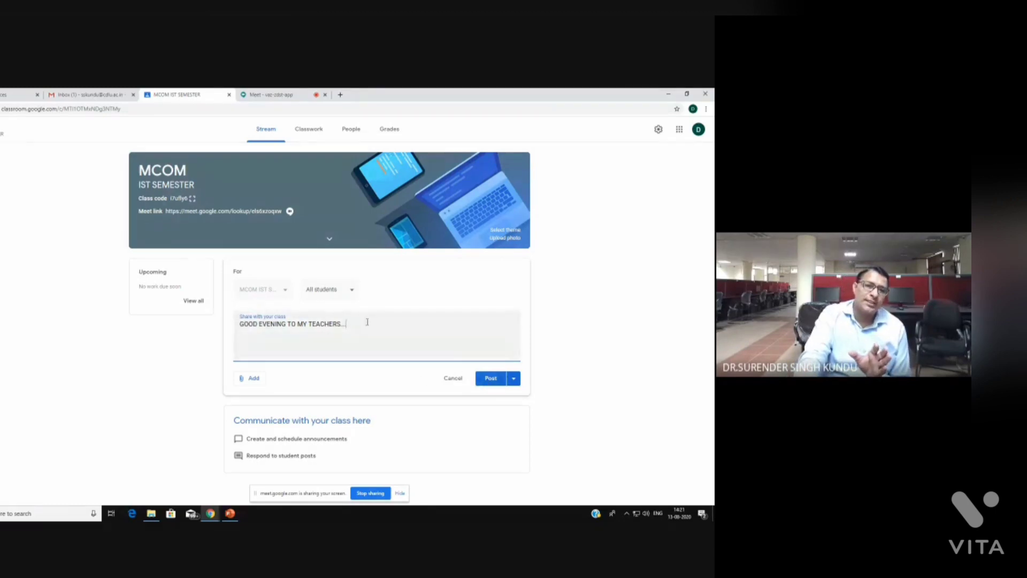
{"action": "left_click", "coordinate": [353, 295]}
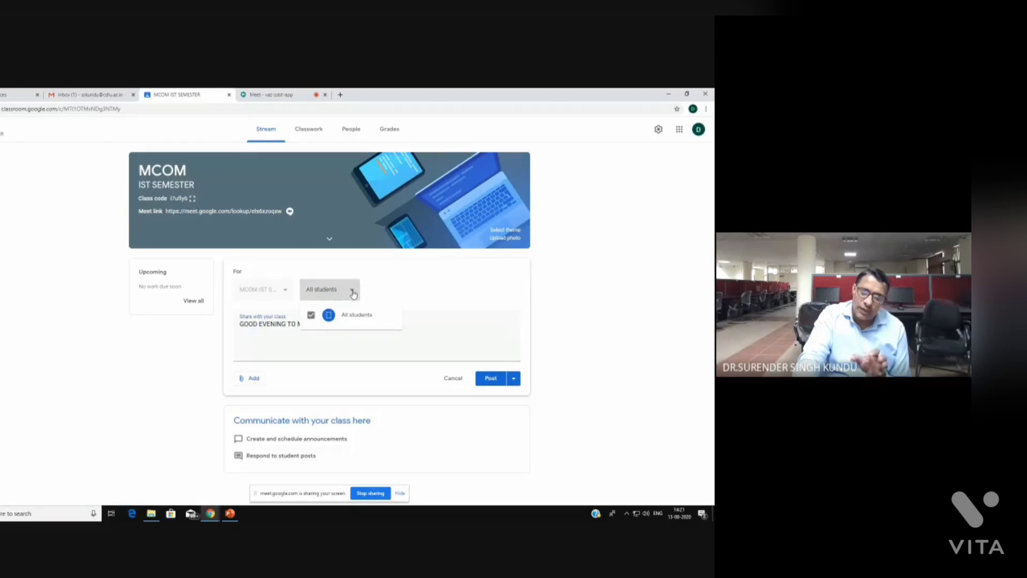
{"action": "left_click", "coordinate": [353, 294]}
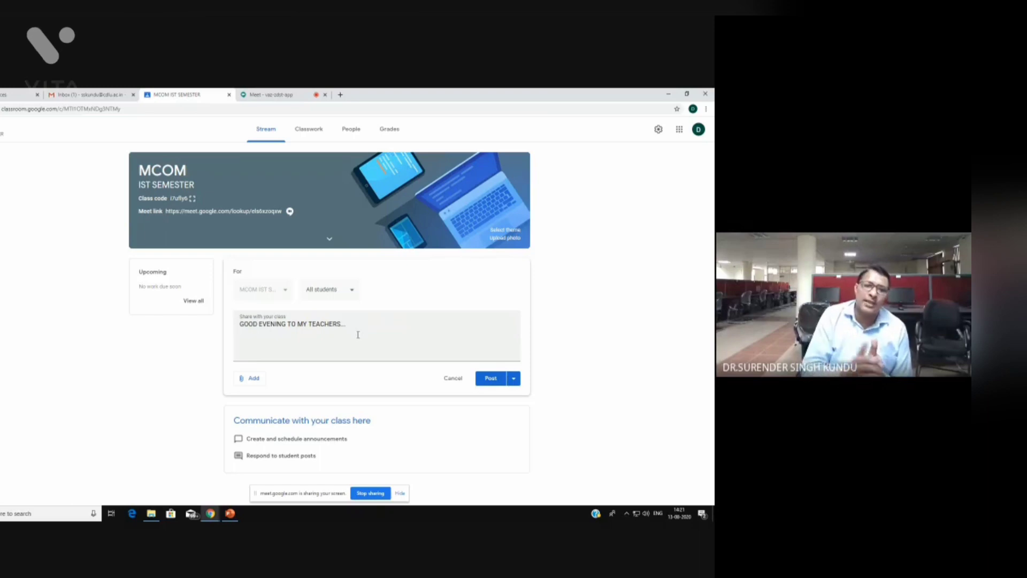
{"action": "left_click", "coordinate": [492, 378]}
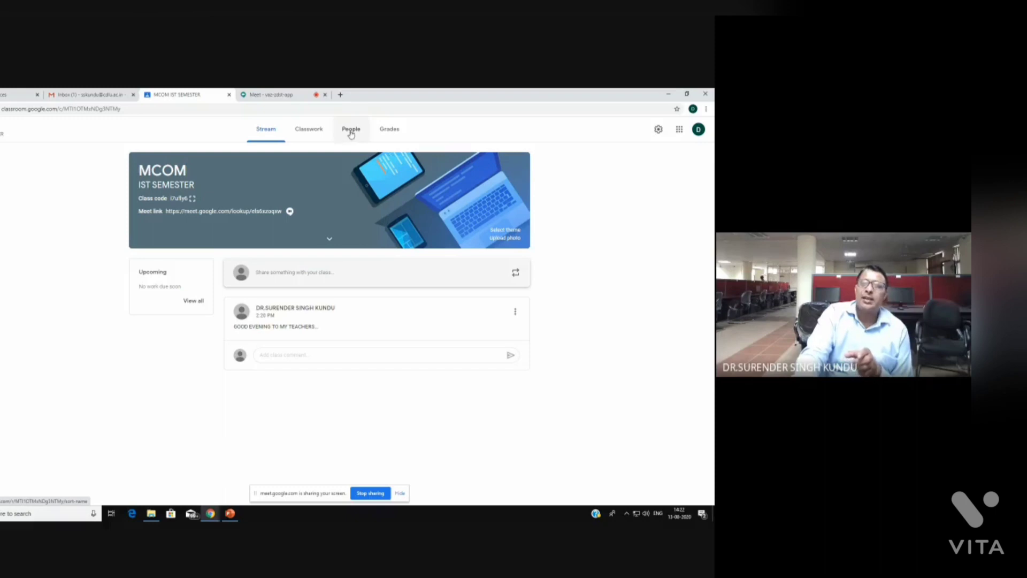
On the People page, invite the co-teacher by searching their e-mail address
{"action": "left_click", "coordinate": [351, 133]}
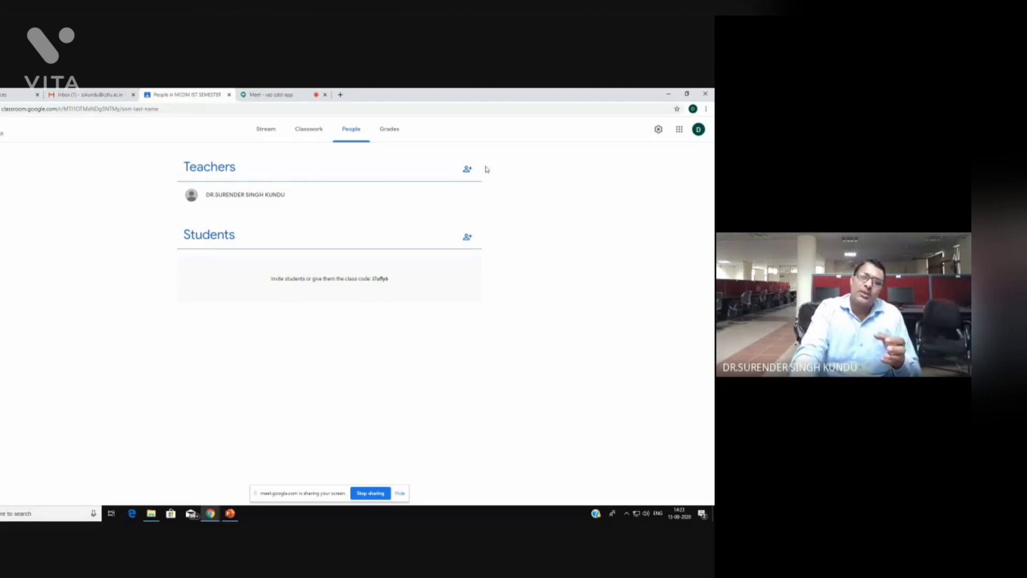
{"action": "left_click", "coordinate": [468, 170]}
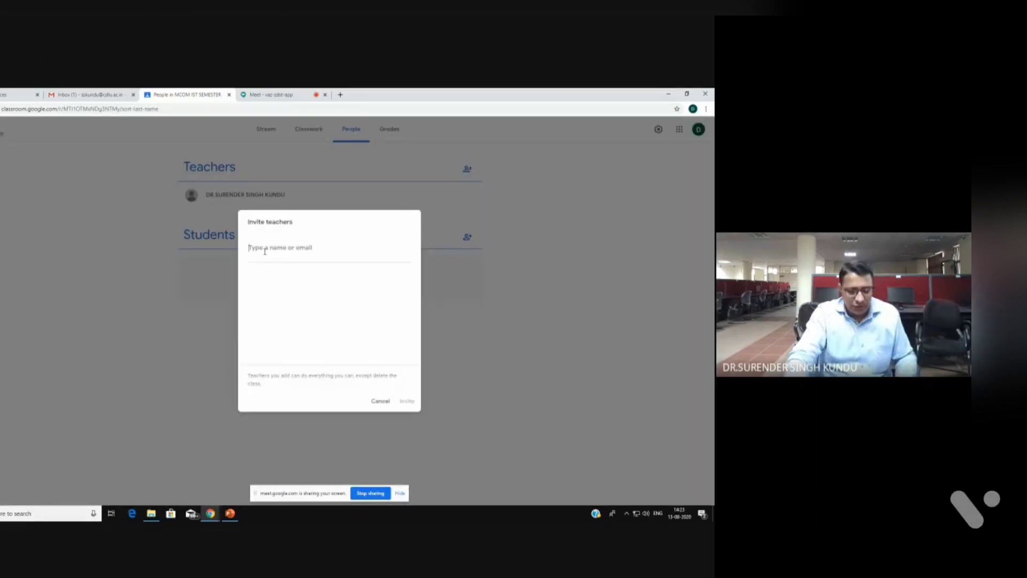
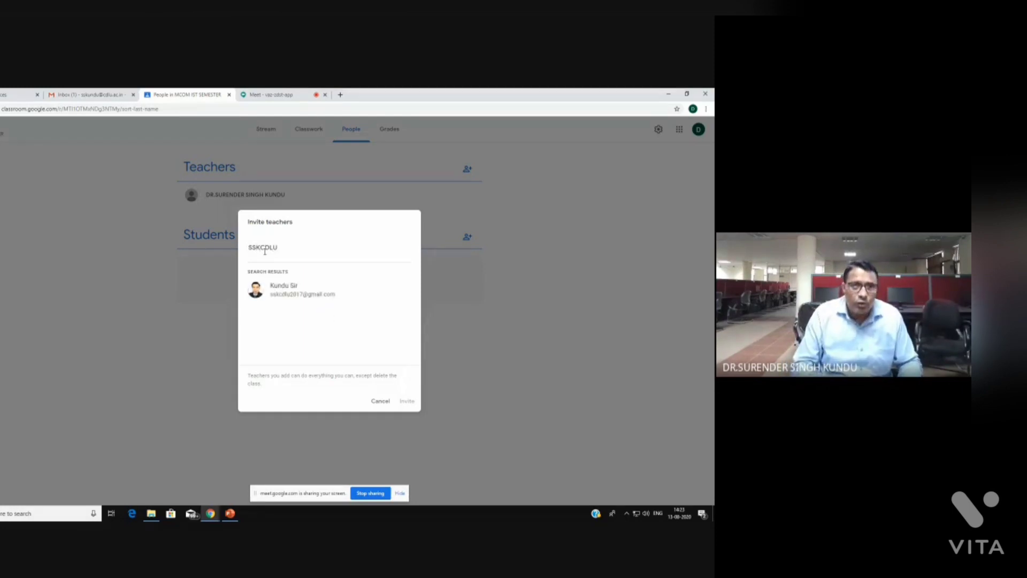
{"action": "left_click", "coordinate": [293, 289]}
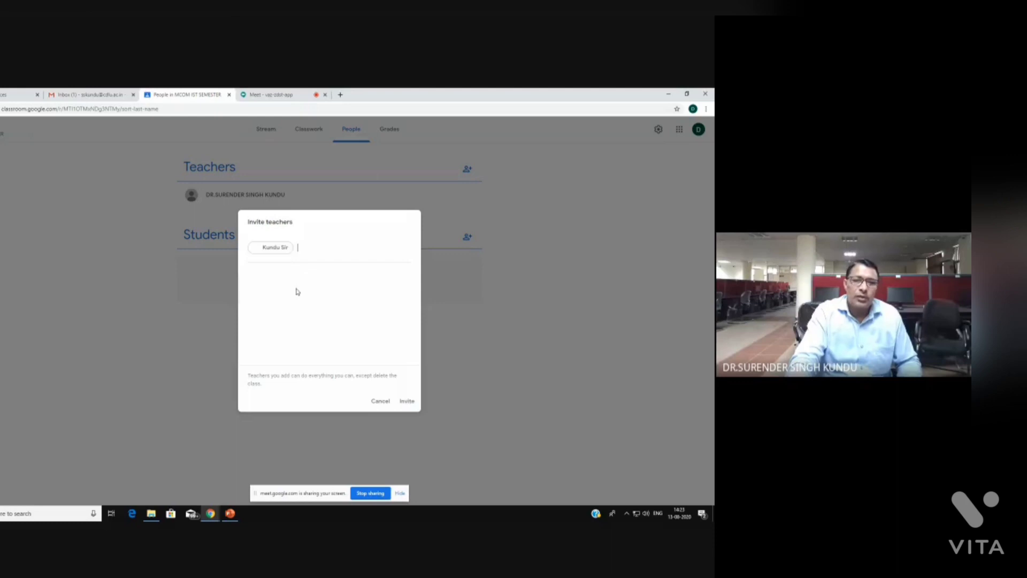
{"action": "left_click", "coordinate": [407, 403]}
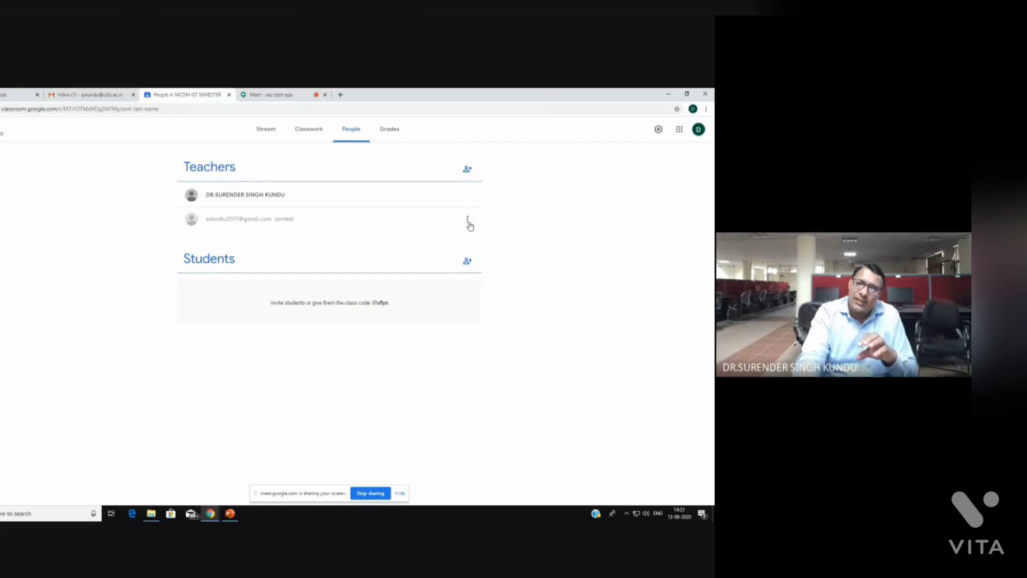
{"action": "left_click", "coordinate": [467, 221]}
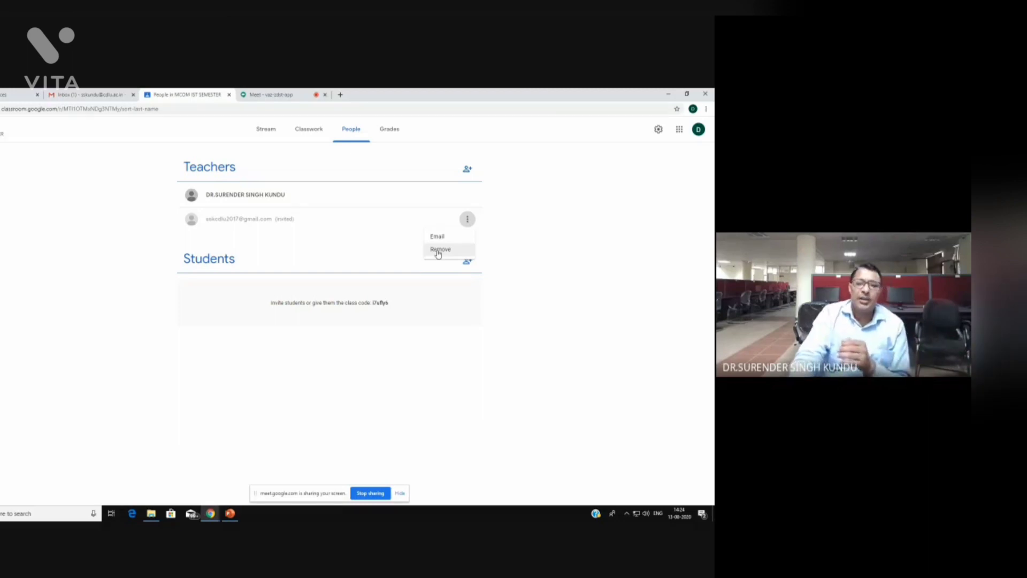
{"action": "left_click", "coordinate": [523, 256]}
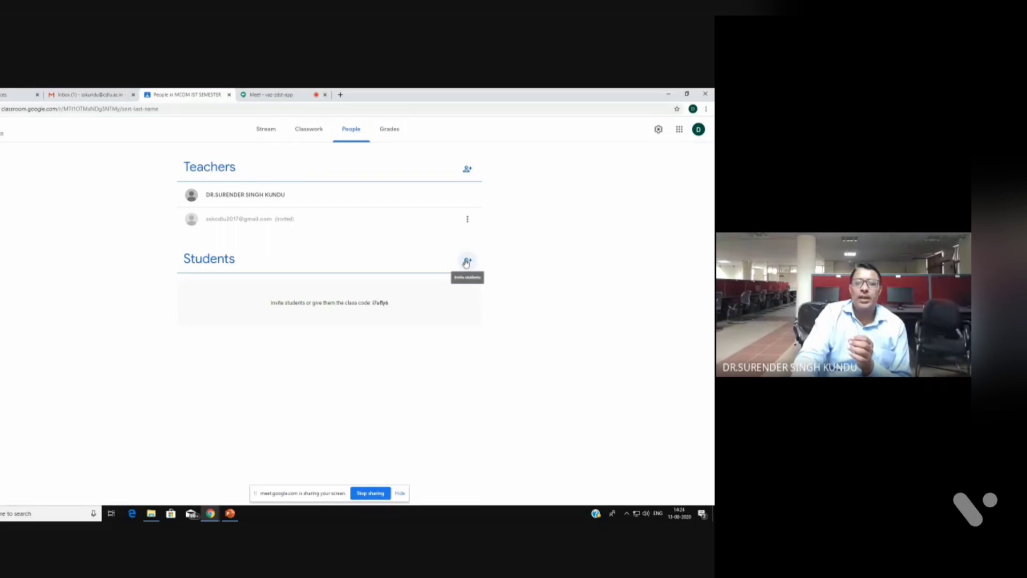
Invite a student to the class by entering the student's e-mail address
{"action": "left_click", "coordinate": [467, 263]}
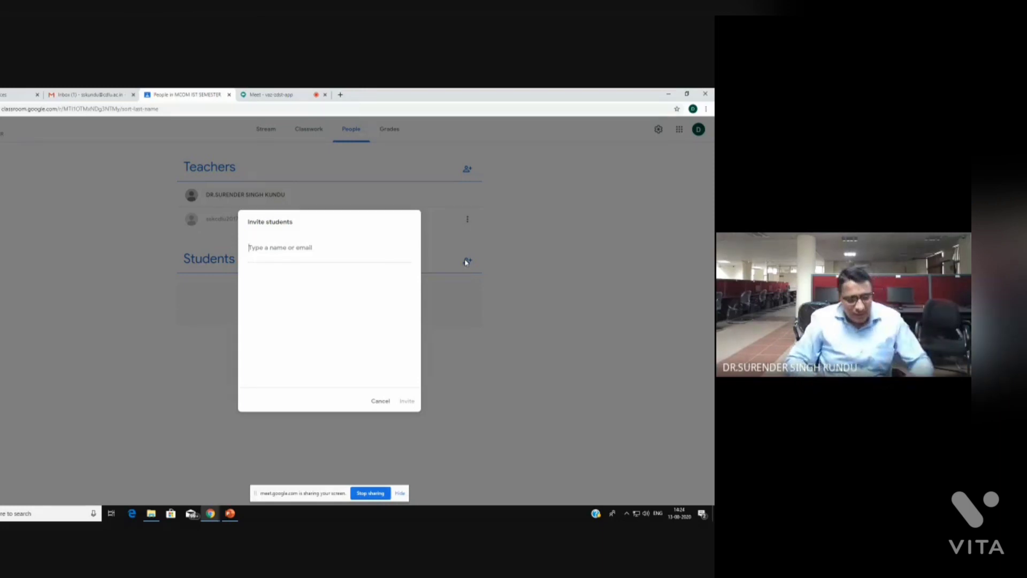
{"action": "type", "text": "RAK"}
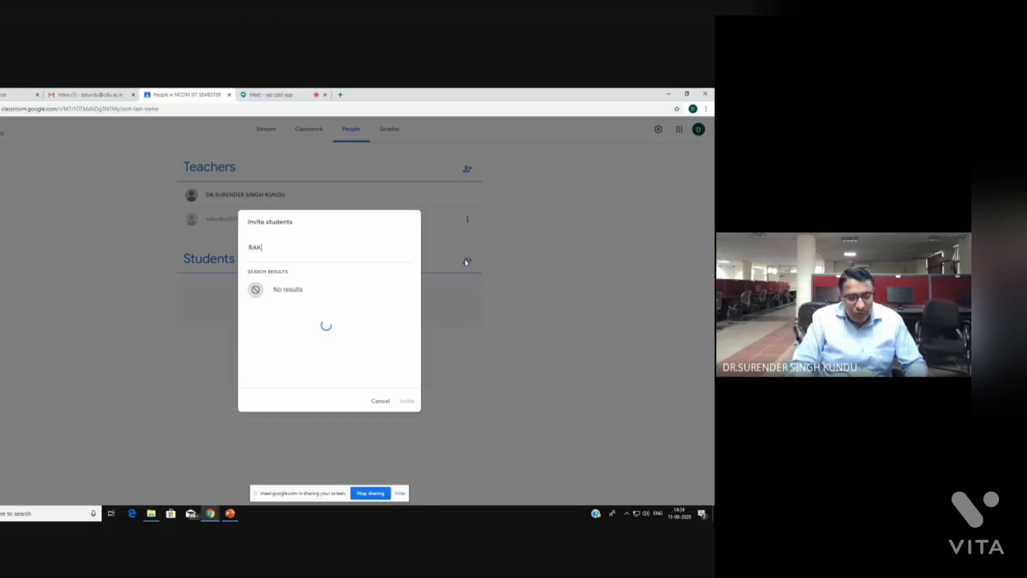
{"action": "type", "text": "ESH"}
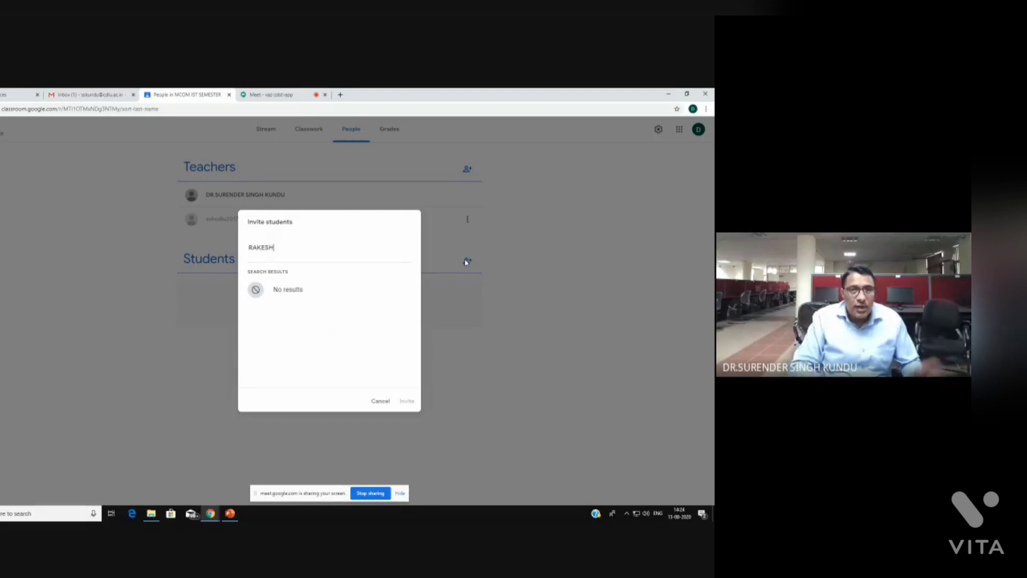
{"action": "key", "text": "BackSpace"}
{"action": "key", "text": "BackSpace"}
{"action": "key", "text": "BackSpace"}
{"action": "key", "text": "BackSpace"}
{"action": "key", "text": "BackSpace"}
{"action": "key", "text": "BackSpace"}
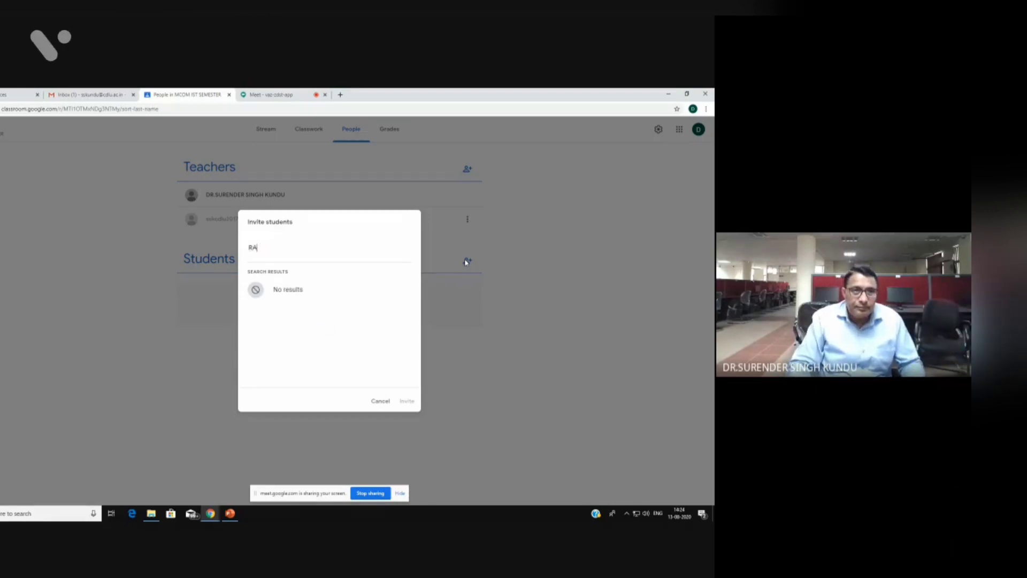
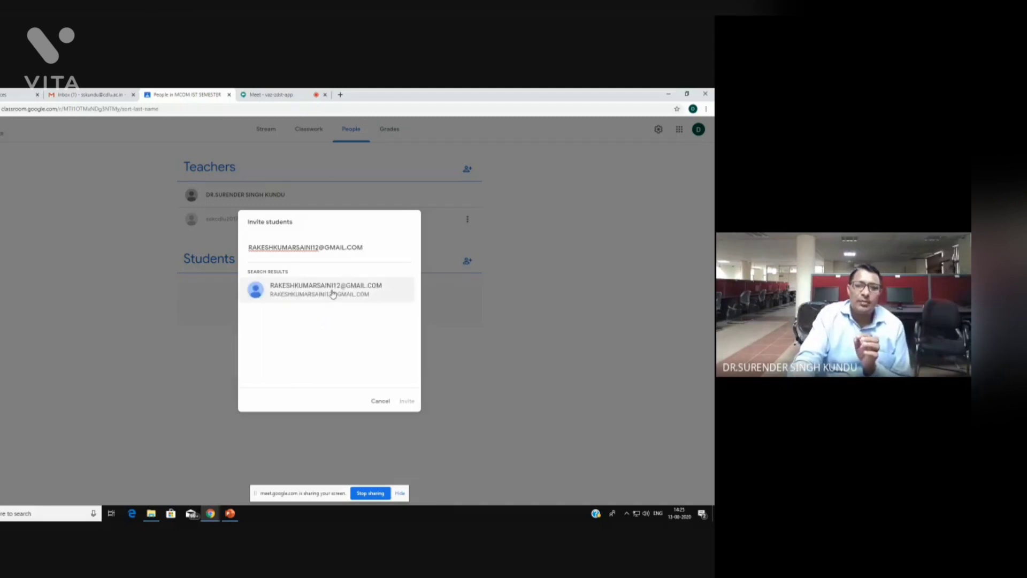
{"action": "left_click", "coordinate": [333, 293]}
{"action": "left_click", "coordinate": [406, 402]}
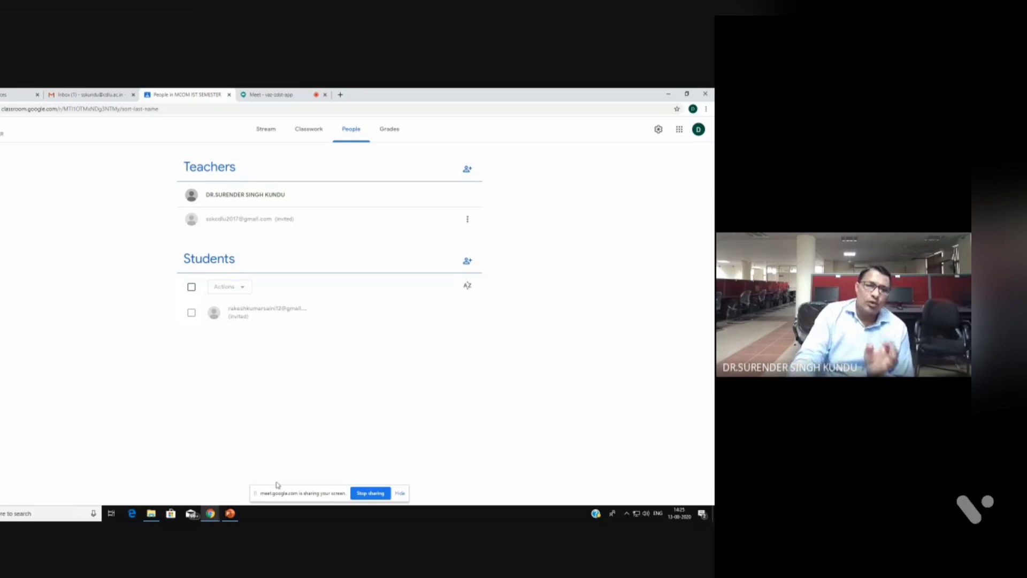
Return to PowerPoint and display the 'STEP-18: Invite Teachers' slide
{"action": "left_click", "coordinate": [229, 514]}
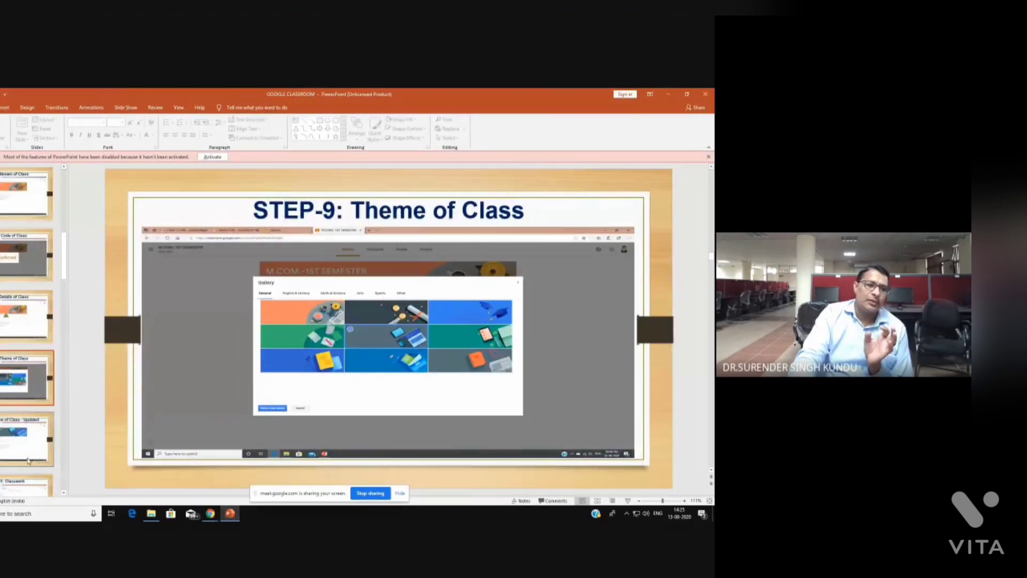
{"action": "scroll", "coordinate": [33, 457], "scroll_direction": "down", "scroll_amount": 8}
{"action": "scroll", "coordinate": [34, 457], "scroll_direction": "down", "scroll_amount": 2}
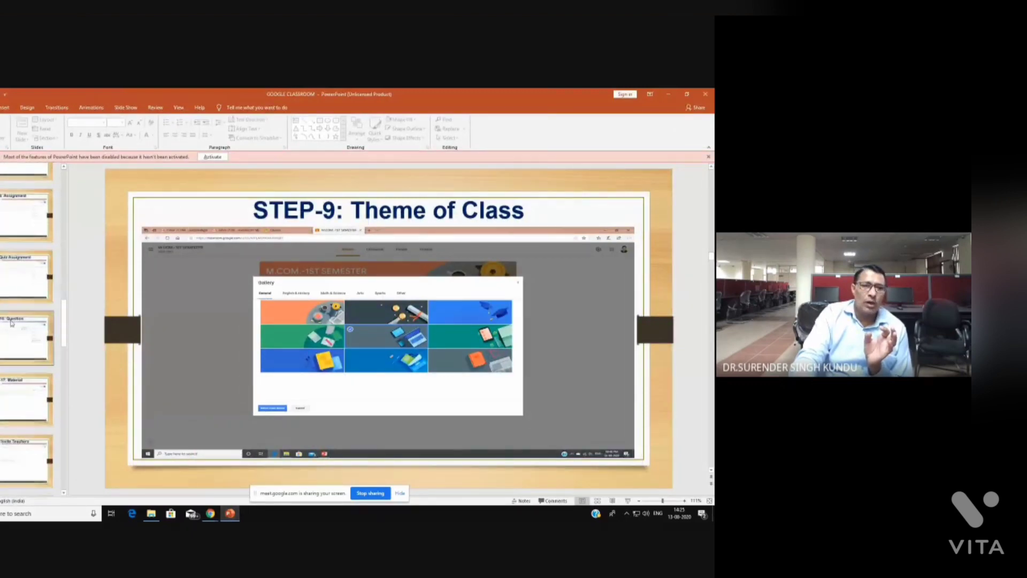
{"action": "left_click", "coordinate": [4, 275]}
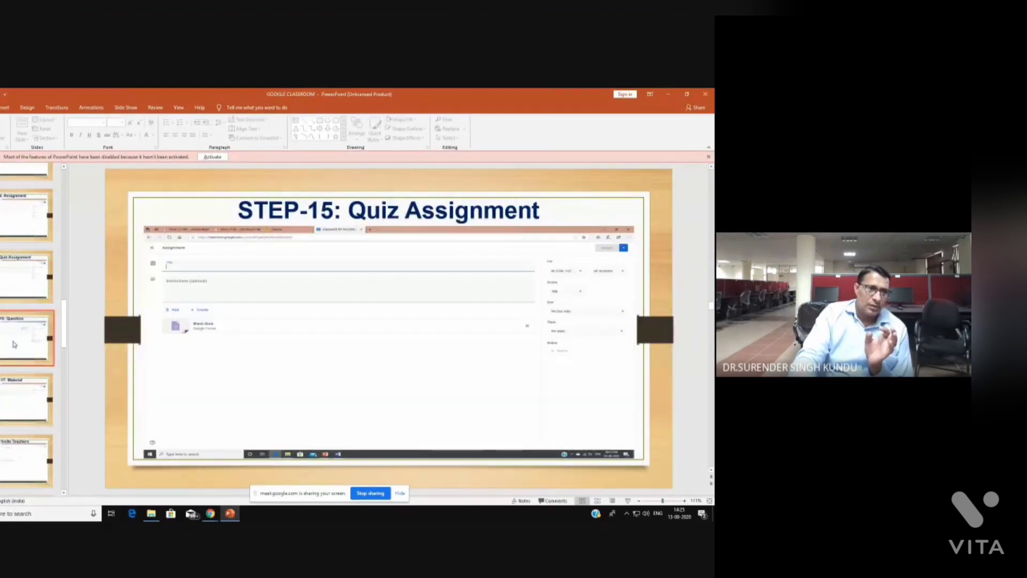
{"action": "left_click", "coordinate": [25, 398]}
{"action": "left_click", "coordinate": [26, 458]}
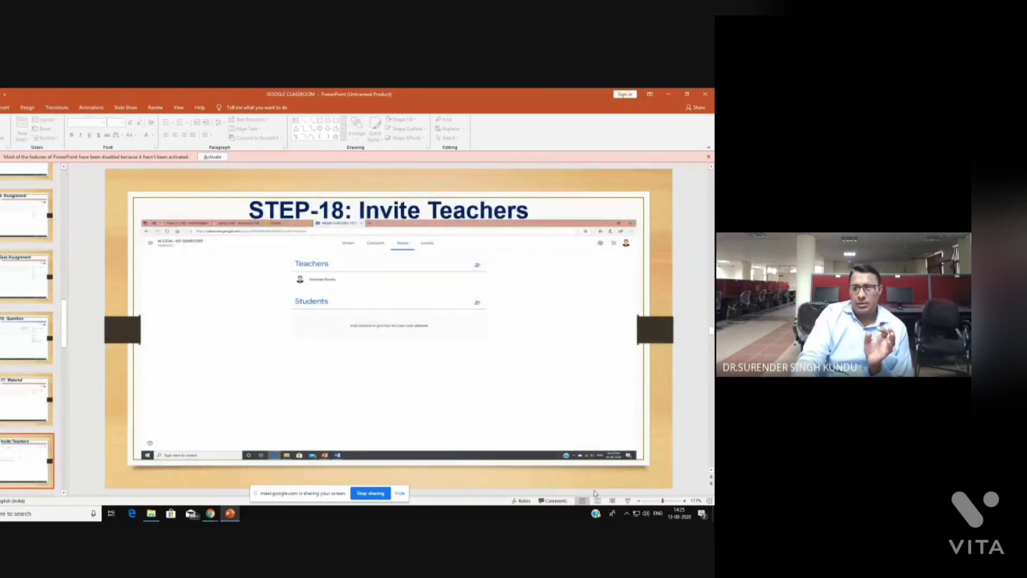
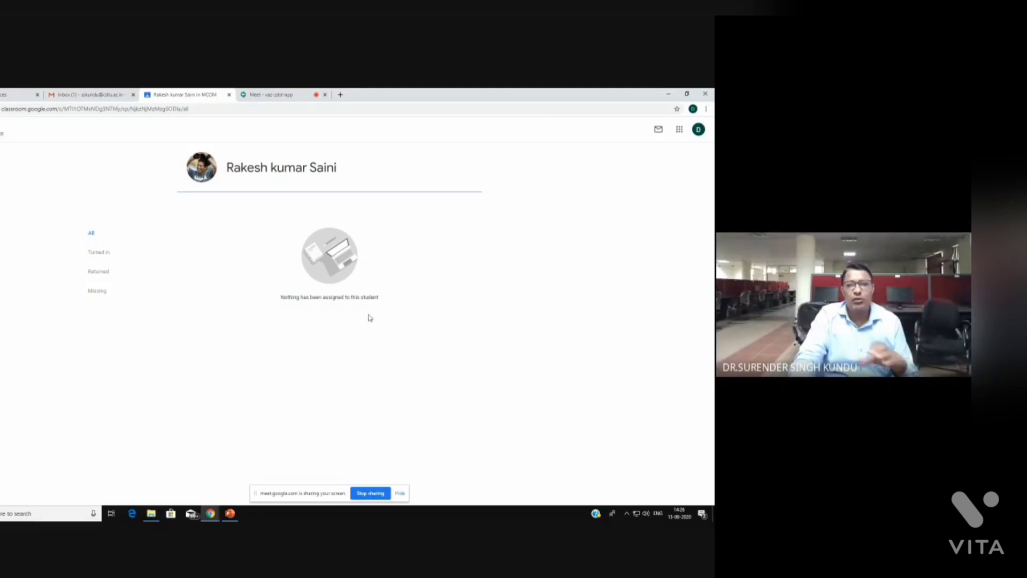
Glance at Gmail, return to People to highlight the student count, then open Classwork
{"action": "left_click", "coordinate": [99, 95]}
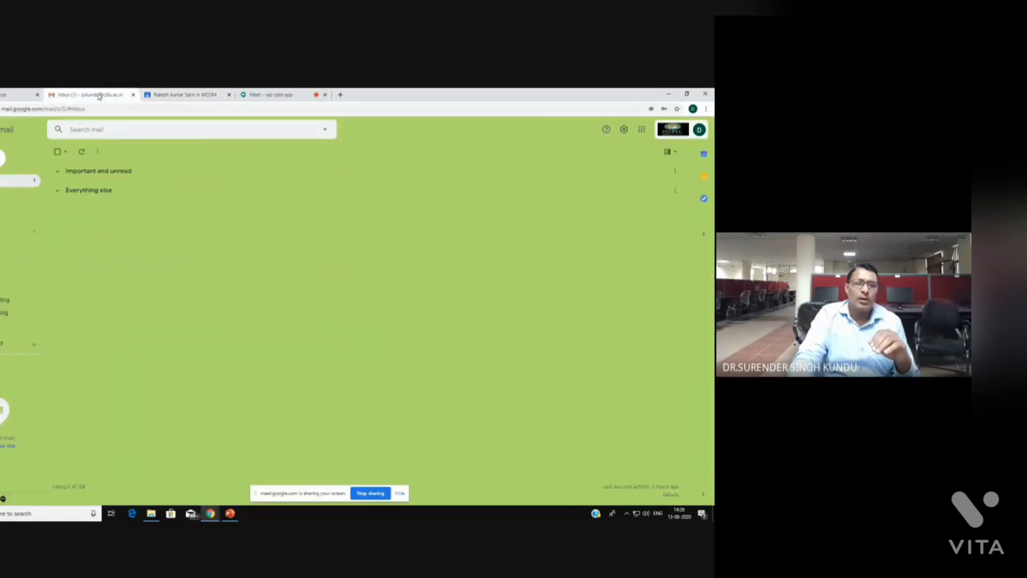
{"action": "left_click", "coordinate": [177, 95]}
{"action": "key", "text": "alt+Left"}
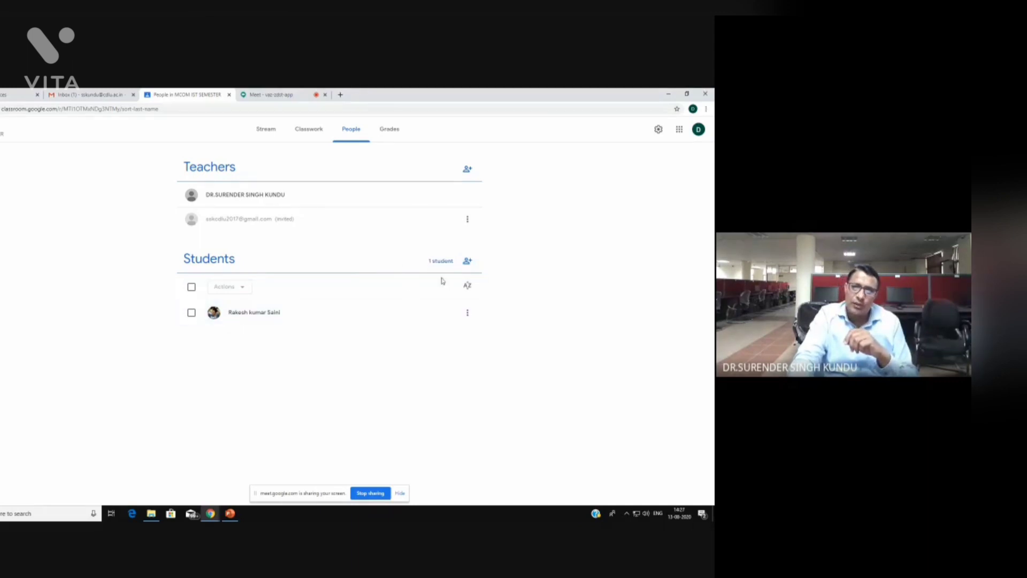
{"action": "left_click_drag", "start_coordinate": [426, 264], "coordinate": [453, 262]}
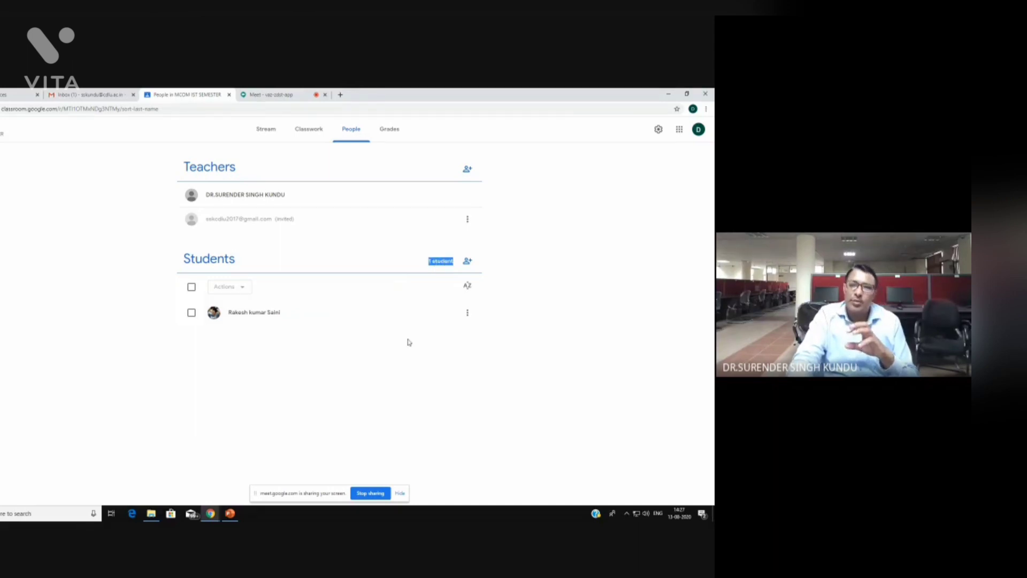
{"action": "left_click", "coordinate": [556, 320]}
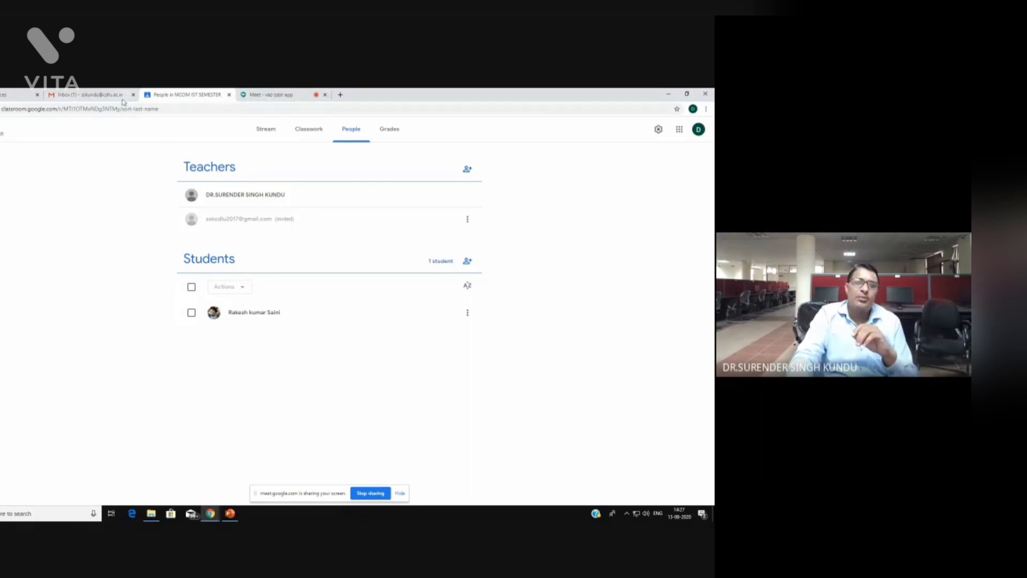
{"action": "left_click", "coordinate": [306, 133]}
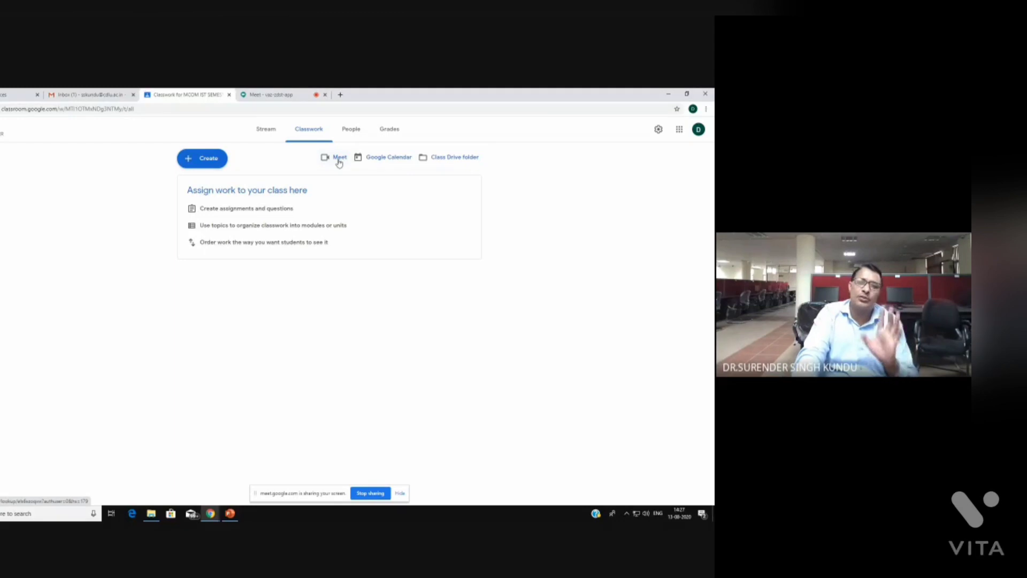
Open the class Google Calendar, showing August 13, 2020 with its 2 PM training session
{"action": "left_click", "coordinate": [382, 161]}
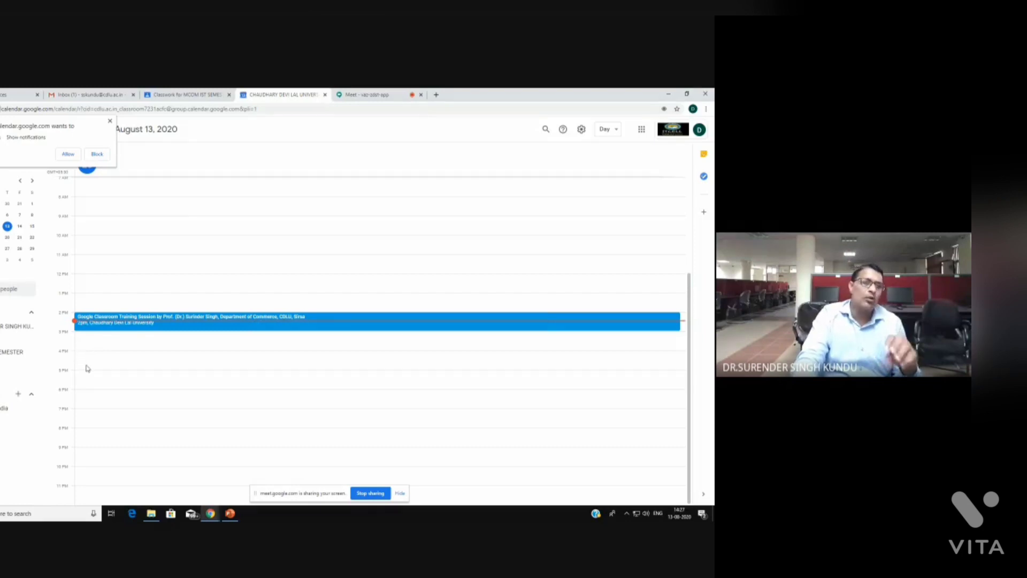
Allow calendar notifications, save an untitled 3–4 PM event on Monday, August 17, then return to Classroom
{"action": "left_click", "coordinate": [66, 153]}
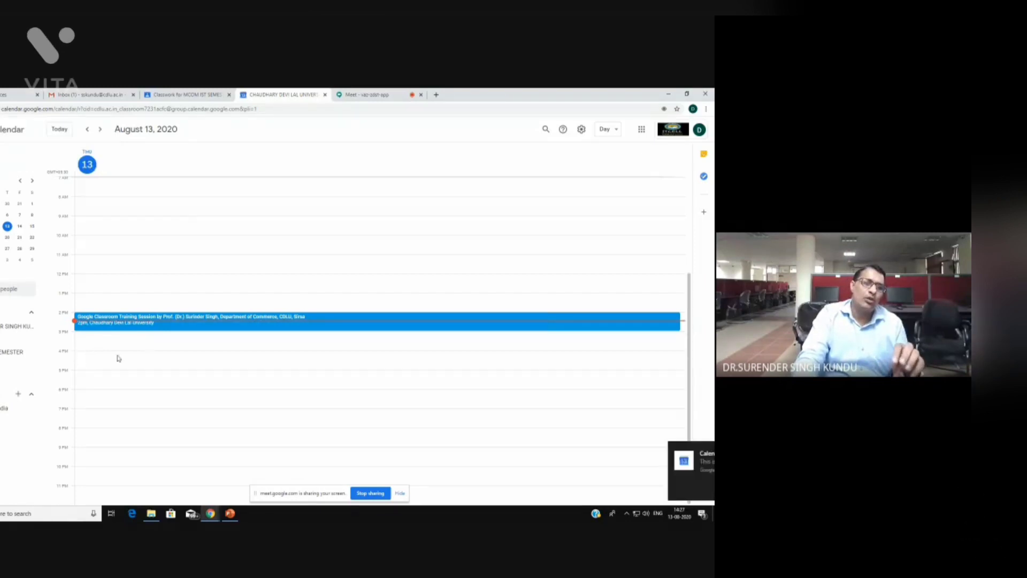
{"action": "left_click", "coordinate": [31, 238]}
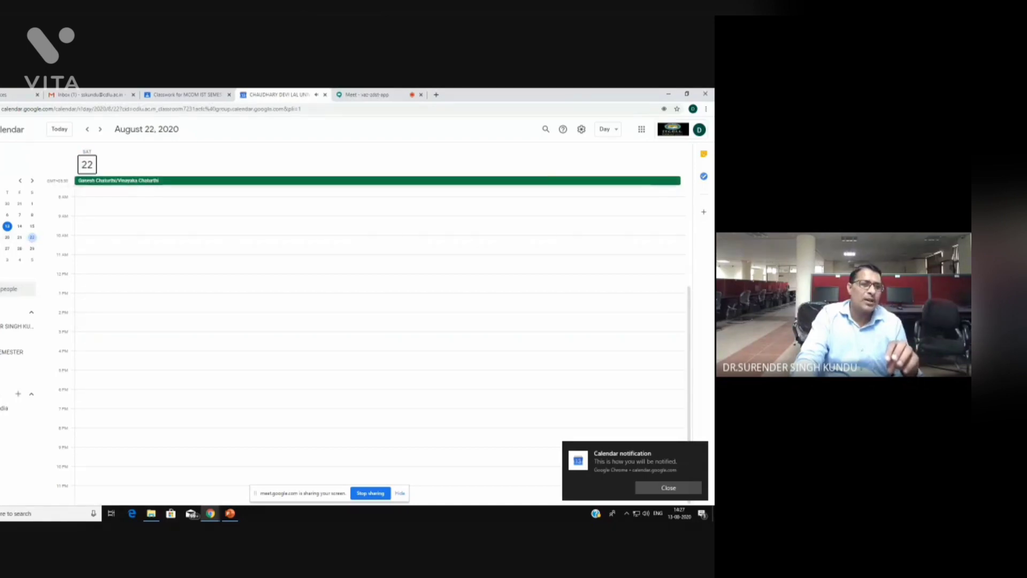
{"action": "left_click", "coordinate": [1, 237]}
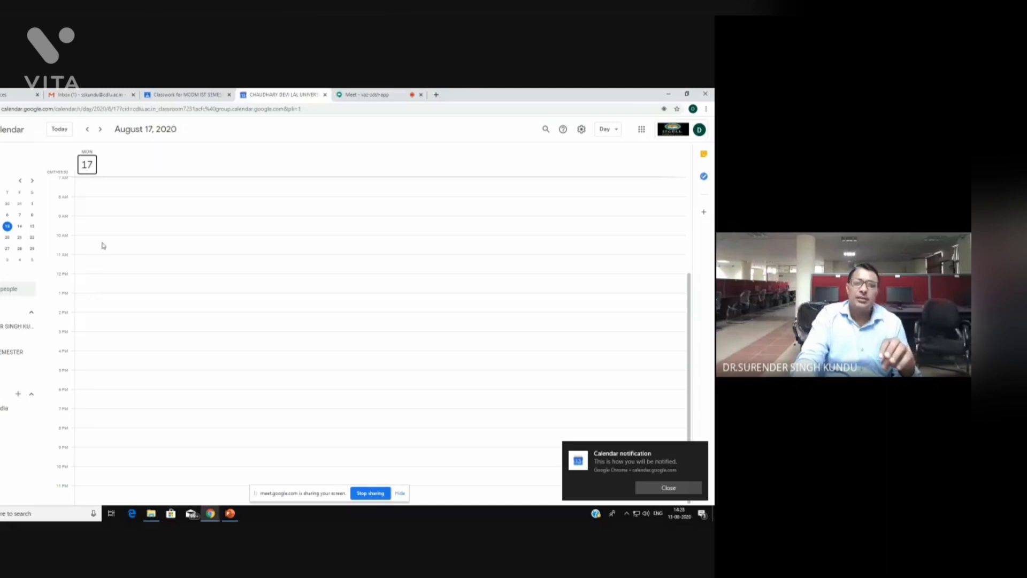
{"action": "left_click", "coordinate": [94, 340]}
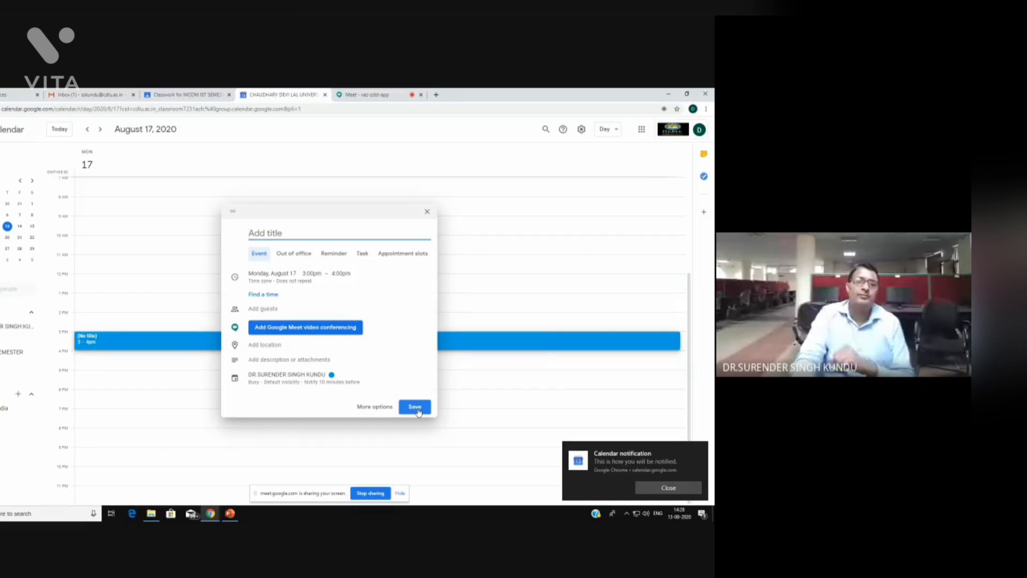
{"action": "left_click", "coordinate": [417, 409]}
{"action": "left_click", "coordinate": [187, 94]}
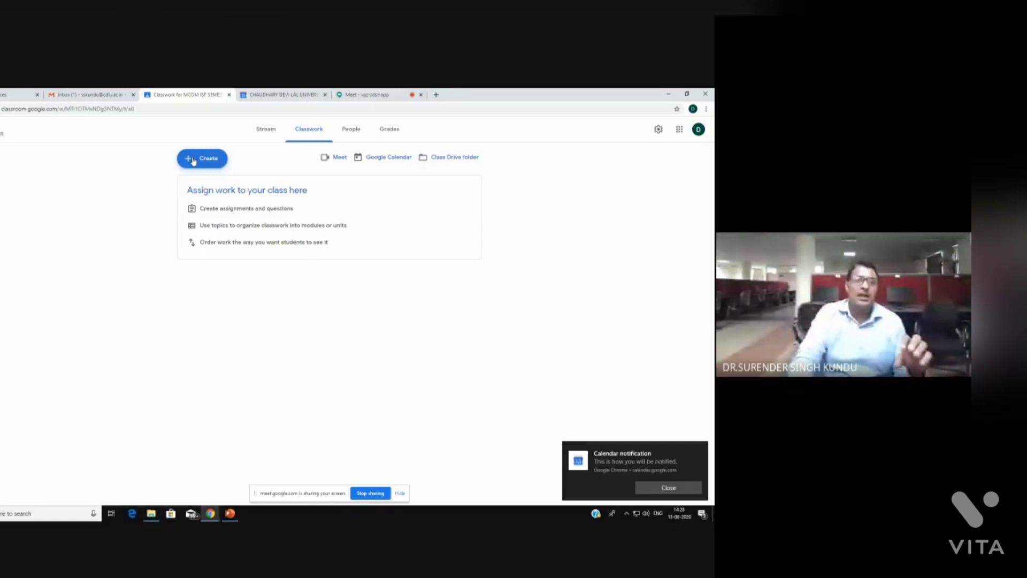
Create a new assignment with the instructions 'OUT OF 3' and open the attachment choices
{"action": "left_click", "coordinate": [194, 160]}
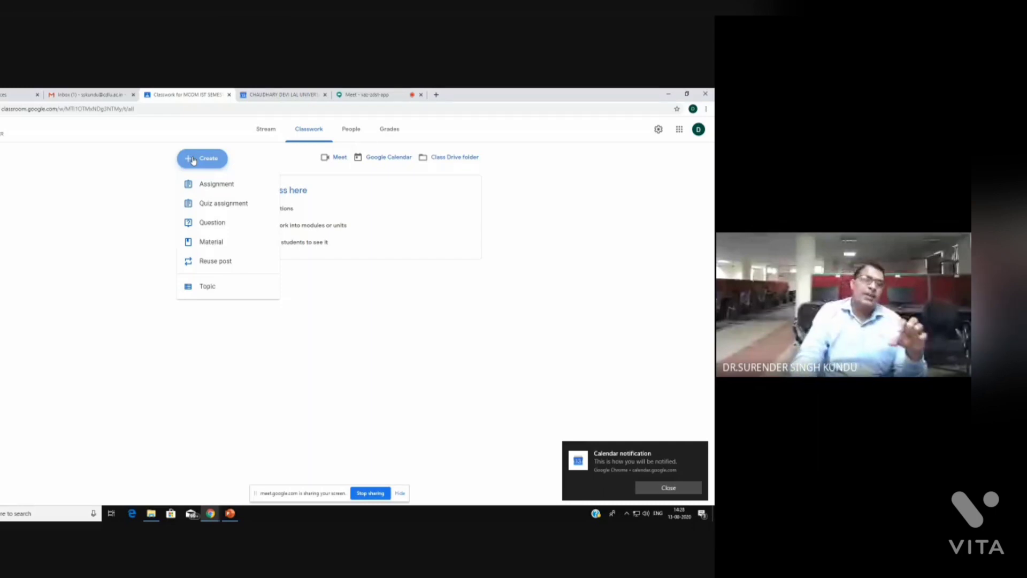
{"action": "left_click", "coordinate": [213, 187]}
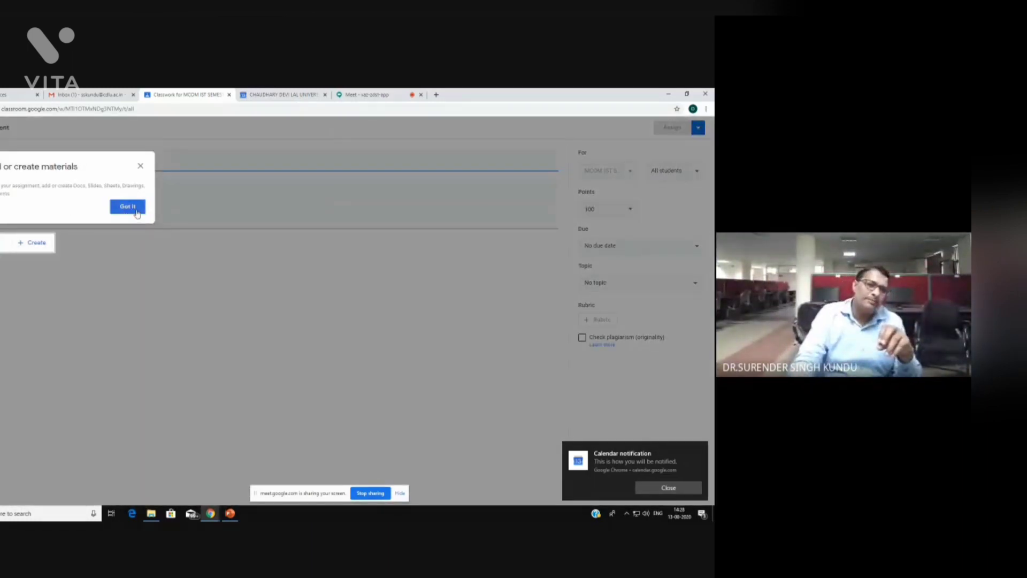
{"action": "left_click", "coordinate": [11, 167]}
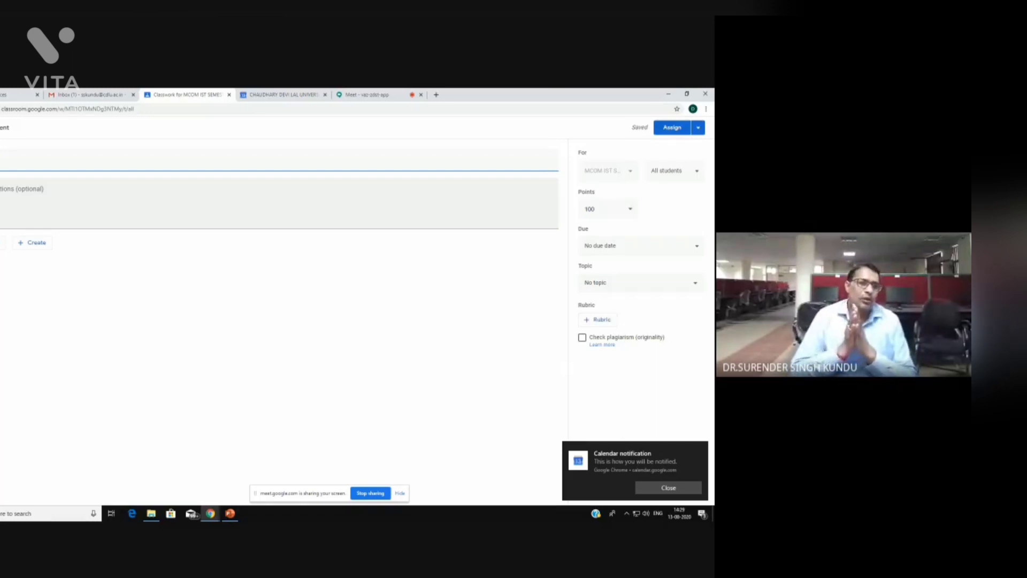
{"action": "left_click", "coordinate": [160, 203]}
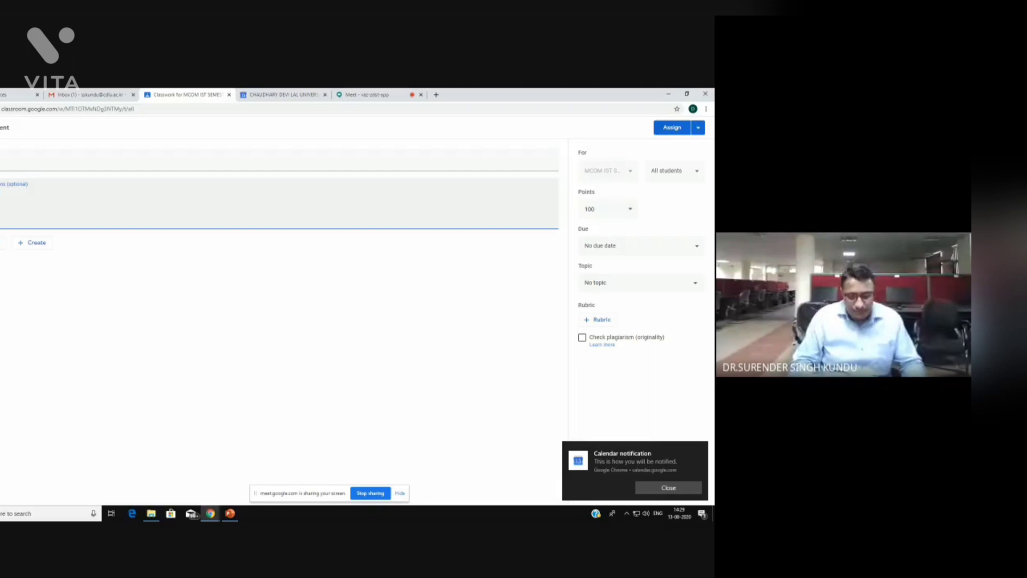
{"action": "type", "text": "OUT OF 3"}
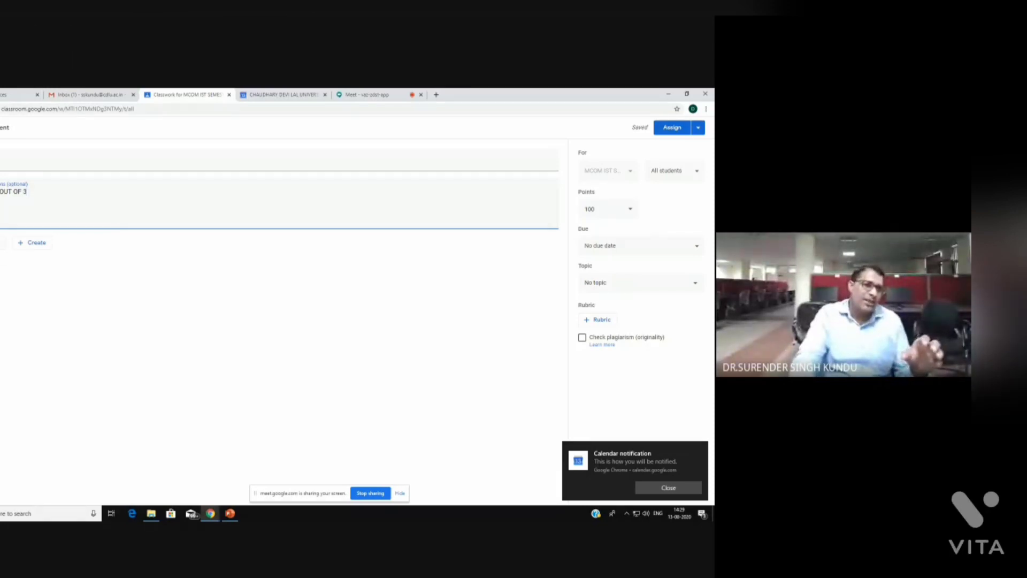
{"action": "left_click", "coordinate": [2, 243]}
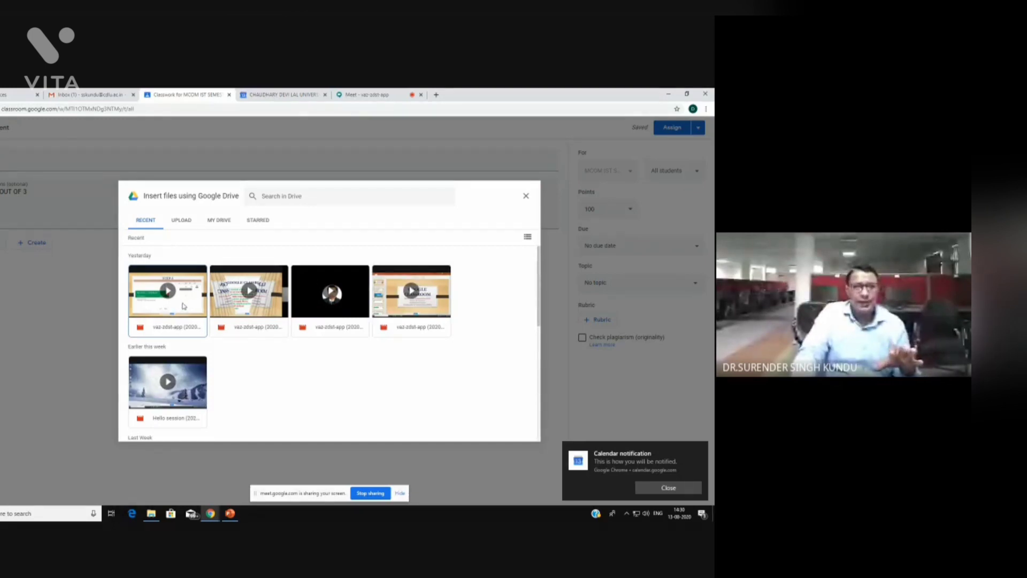
Insert the first recent Drive video, vaz-zdst-app, keeping students at view-only access
{"action": "left_click", "coordinate": [183, 306]}
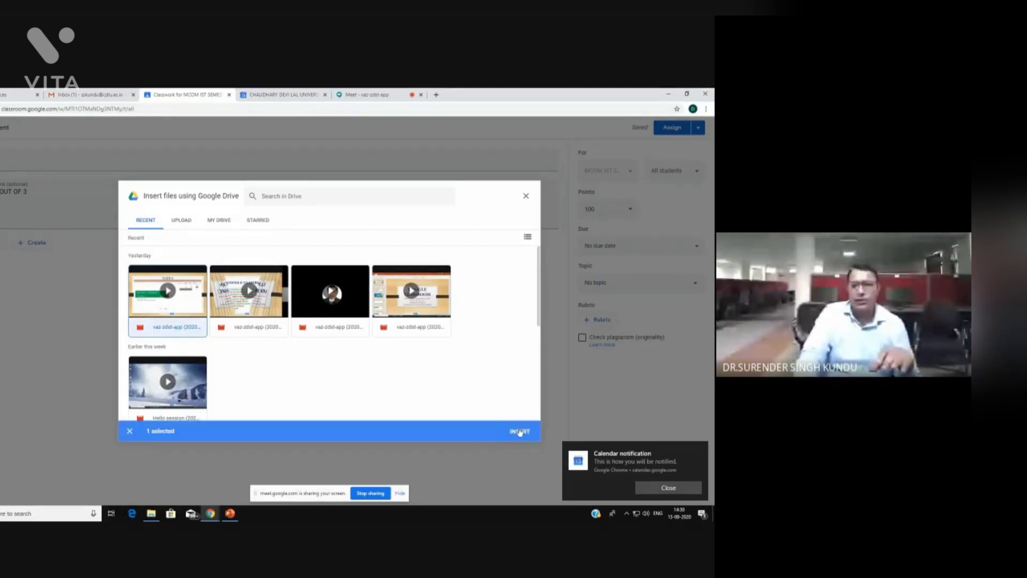
{"action": "left_click", "coordinate": [519, 429]}
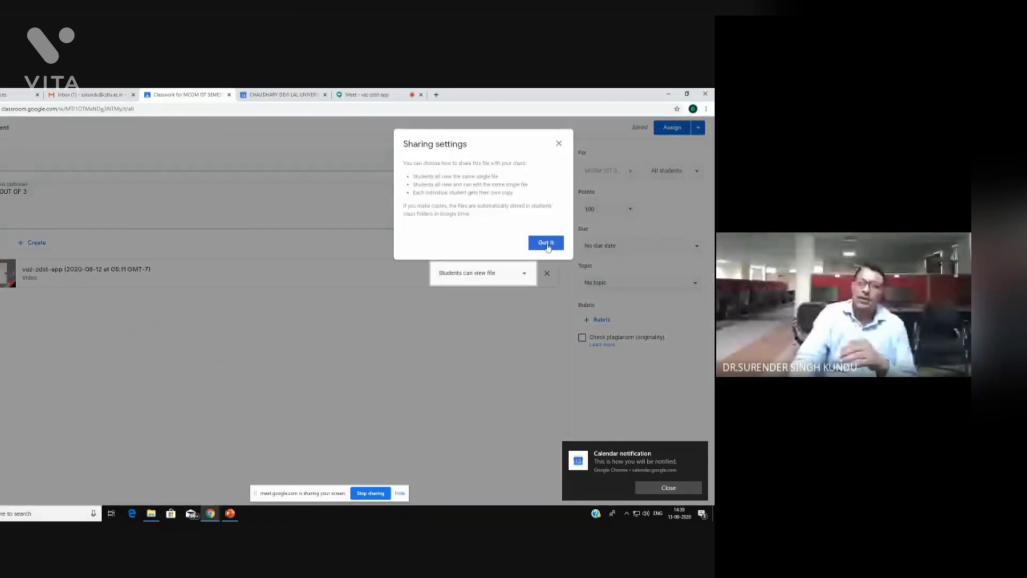
{"action": "left_click", "coordinate": [547, 244]}
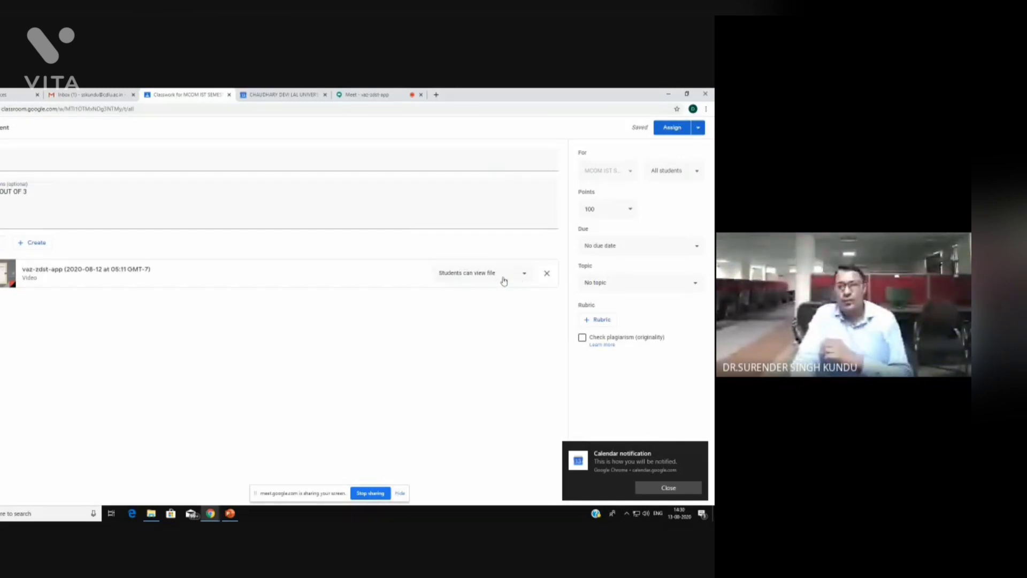
{"action": "left_click", "coordinate": [503, 279]}
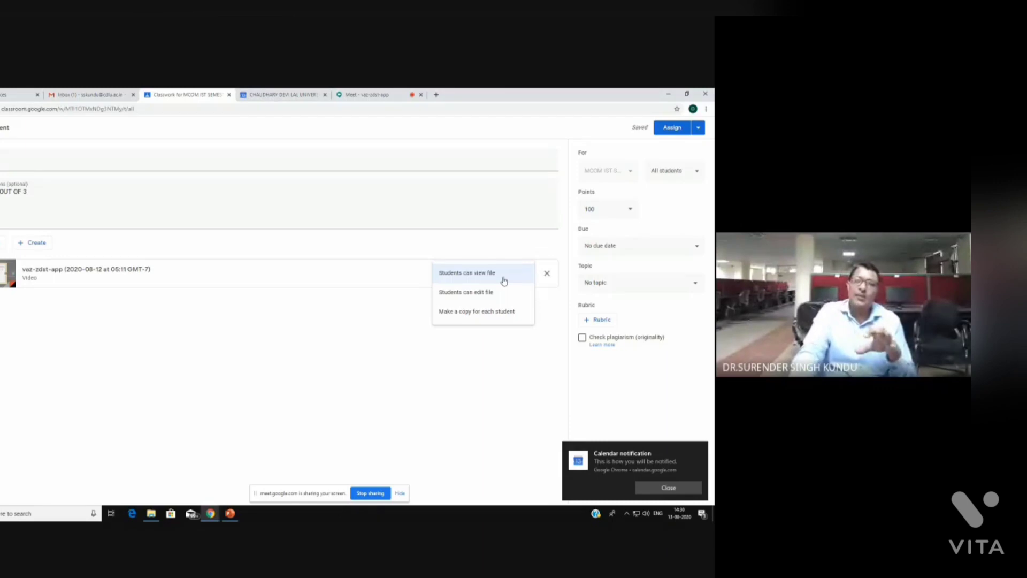
{"action": "left_click", "coordinate": [503, 276]}
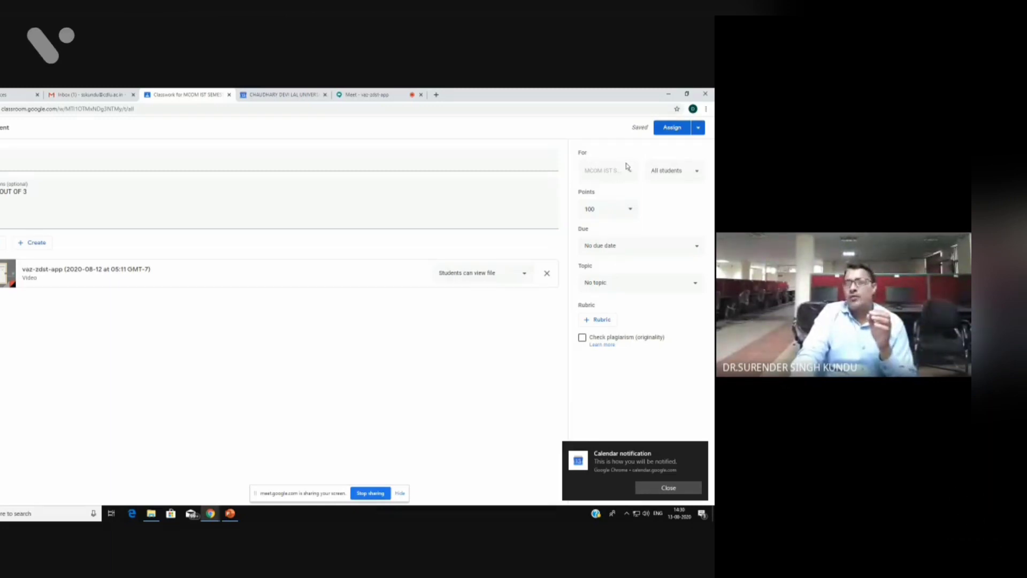
Keep all students assigned and change the assignment's points from 100 to 20
{"action": "left_click", "coordinate": [694, 173]}
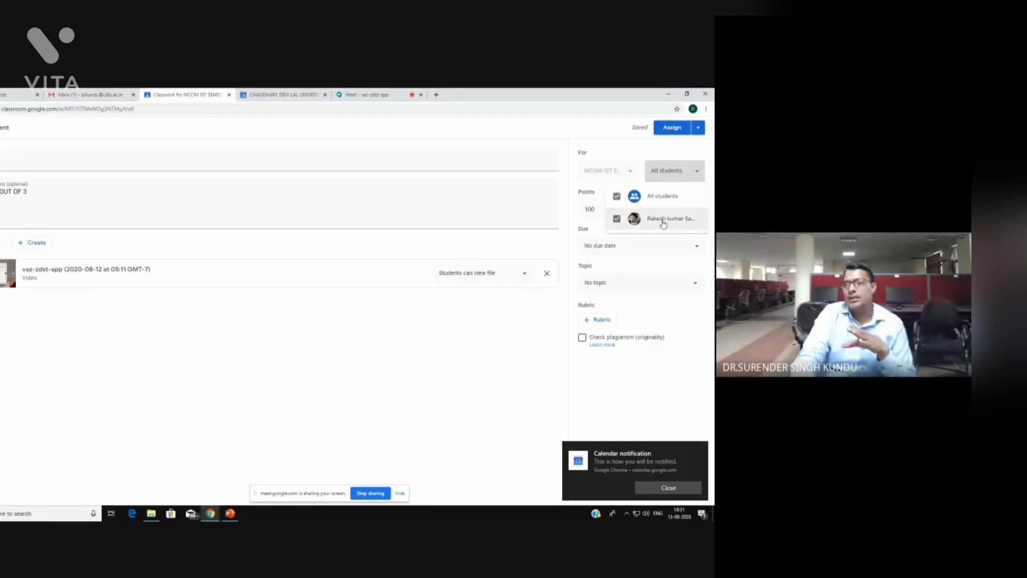
{"action": "left_click", "coordinate": [641, 162]}
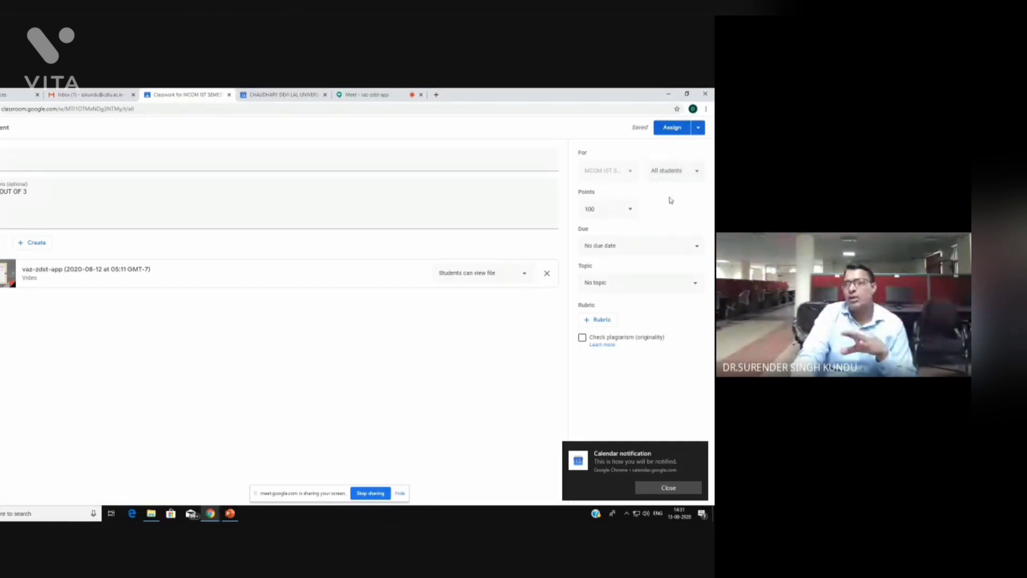
{"action": "left_click", "coordinate": [633, 212]}
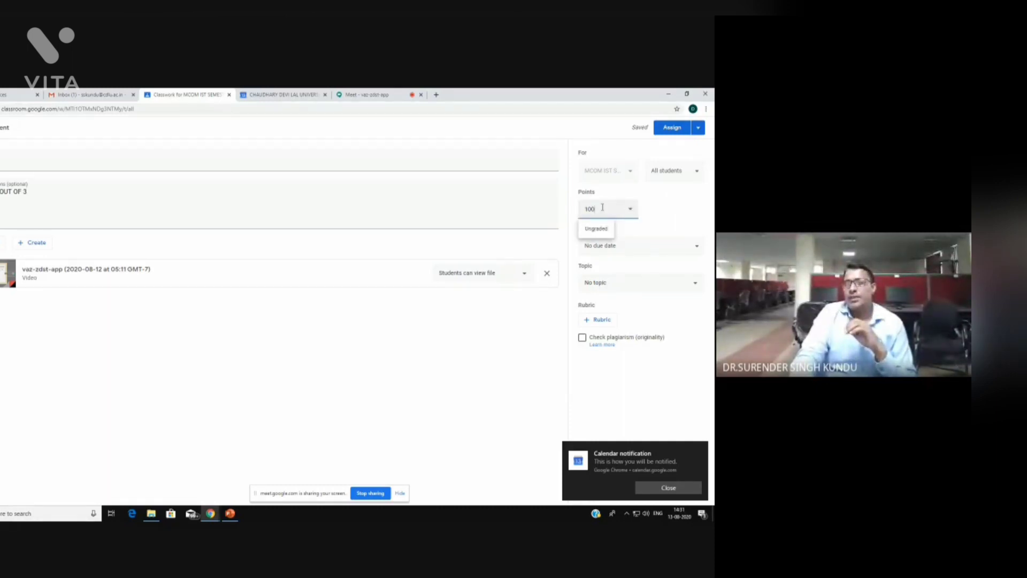
{"action": "key", "text": "BackSpace"}
{"action": "key", "text": "BackSpace"}
{"action": "key", "text": "BackSpace"}
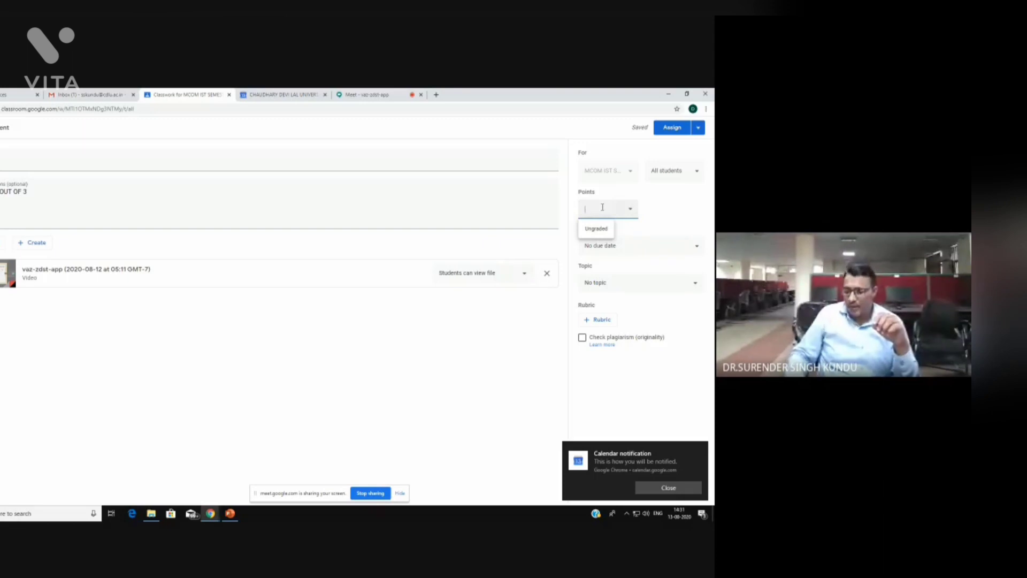
{"action": "type", "text": "20"}
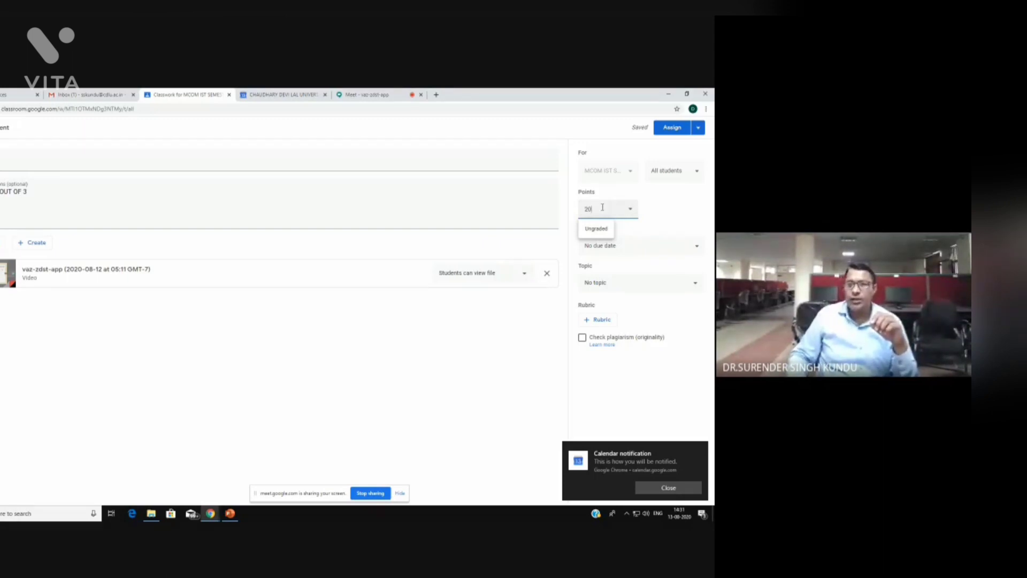
{"action": "left_click", "coordinate": [658, 220]}
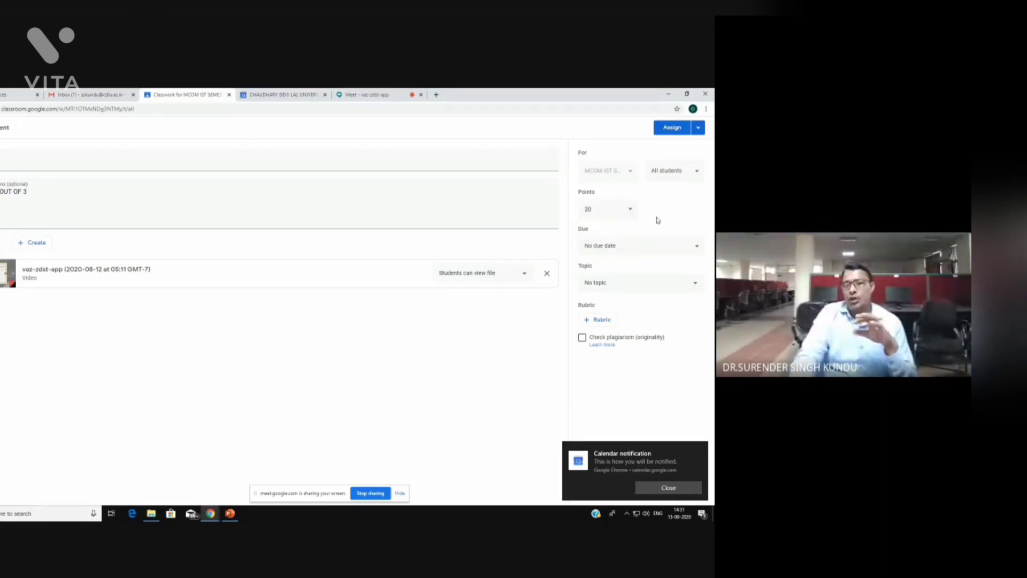
Set the due date to Wednesday, August 19 at 9:00 AM
{"action": "left_click", "coordinate": [641, 249]}
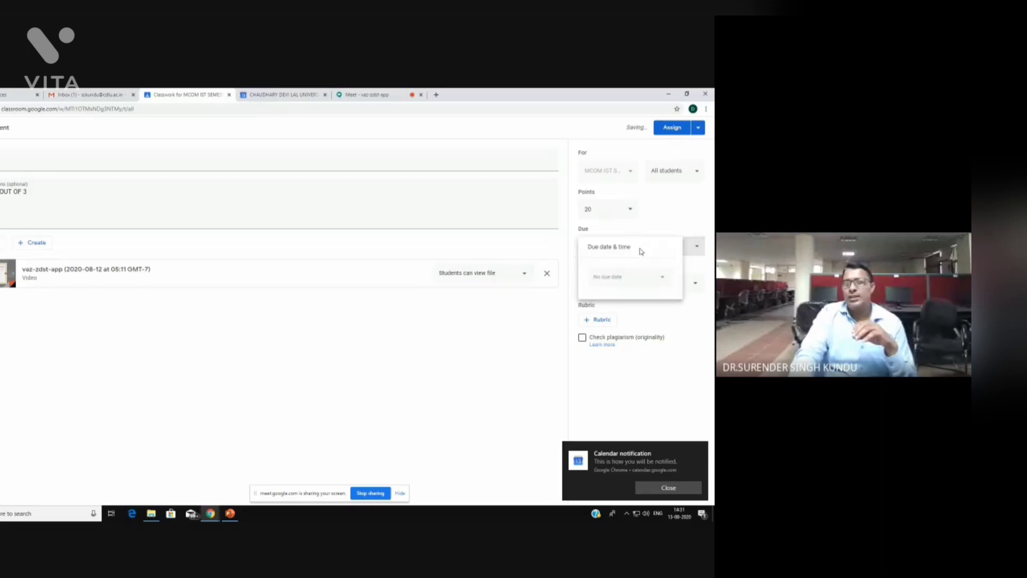
{"action": "left_click", "coordinate": [662, 278]}
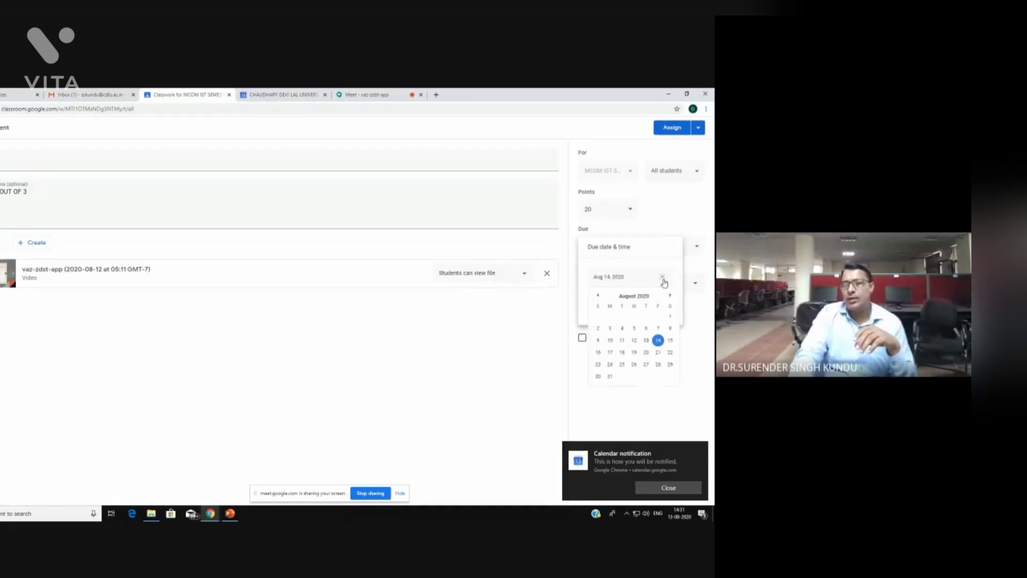
{"action": "left_click", "coordinate": [635, 353]}
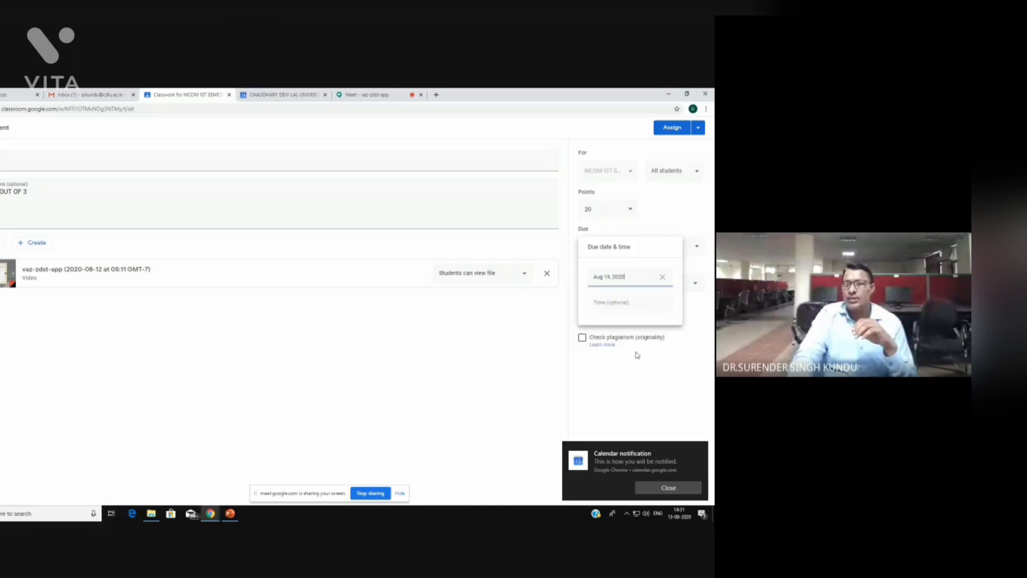
{"action": "left_click", "coordinate": [620, 302]}
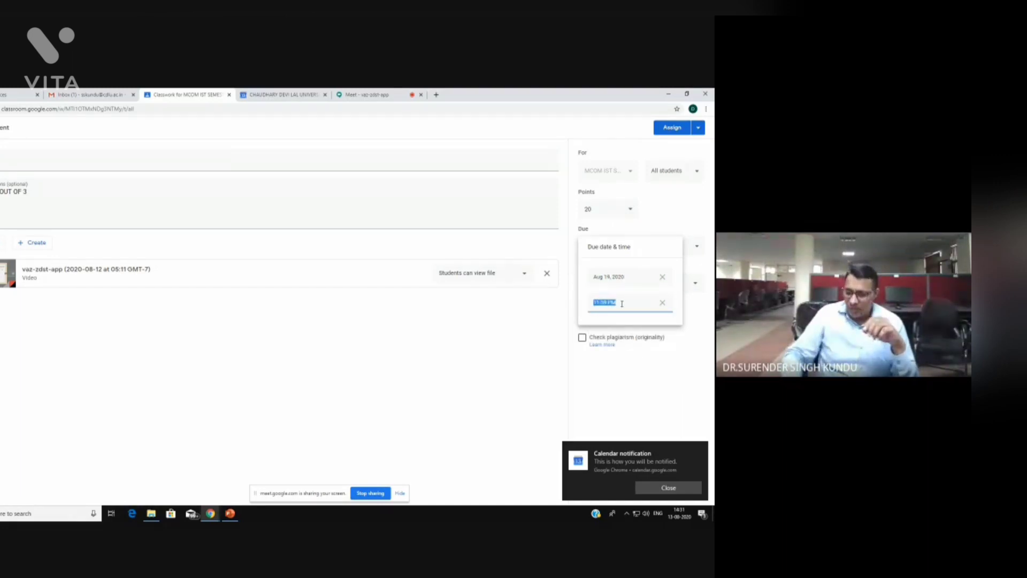
{"action": "type", "text": "09"}
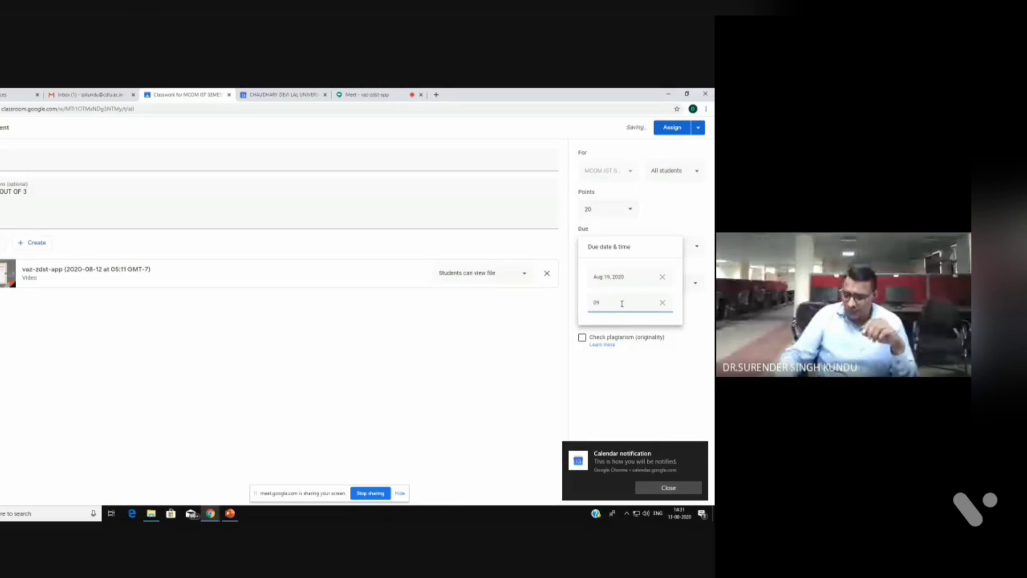
{"action": "type", "text": ":00 PM"}
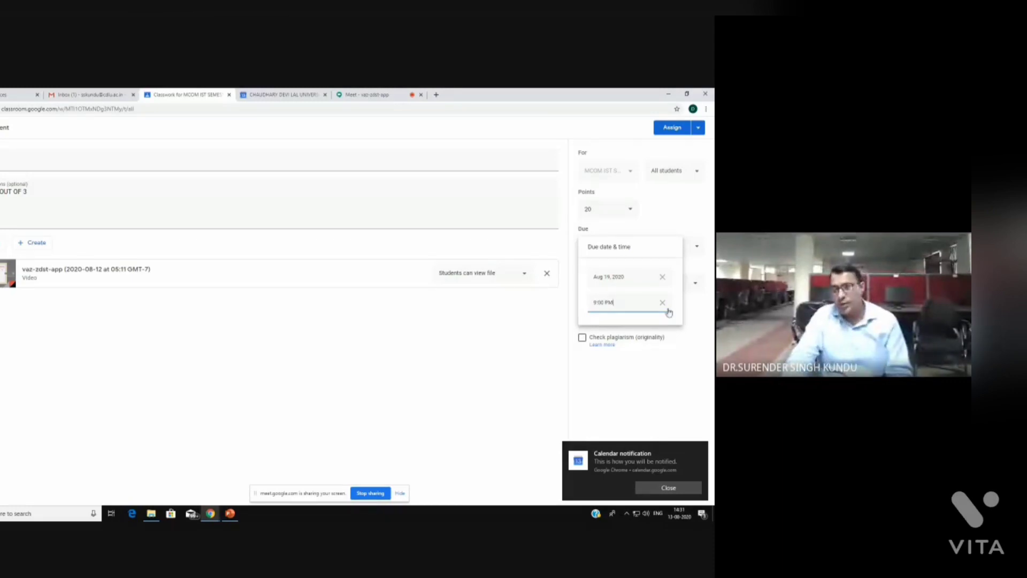
{"action": "left_click", "coordinate": [547, 361]}
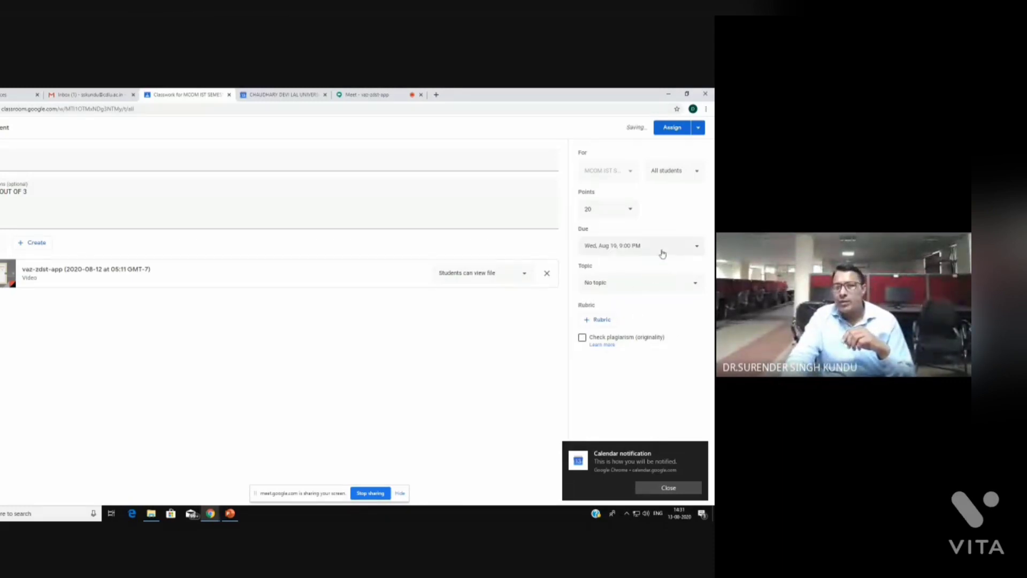
{"action": "left_click", "coordinate": [662, 251]}
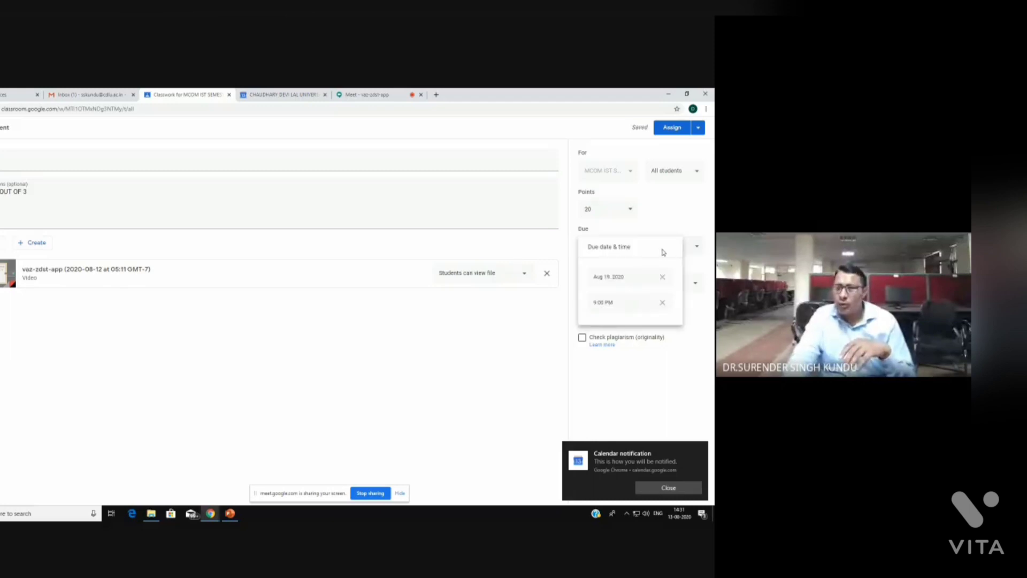
{"action": "left_click", "coordinate": [667, 309]}
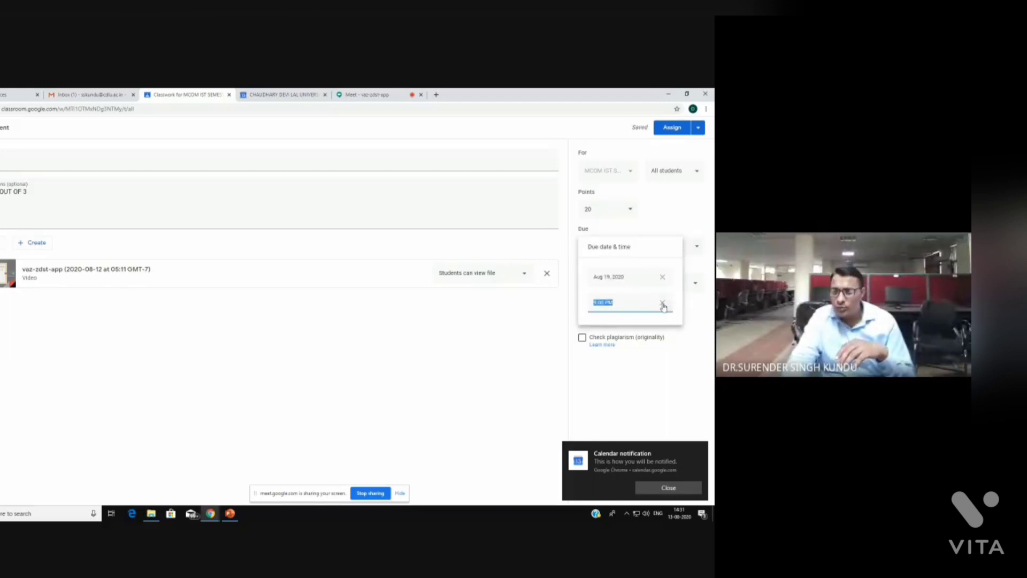
{"action": "left_click", "coordinate": [625, 303]}
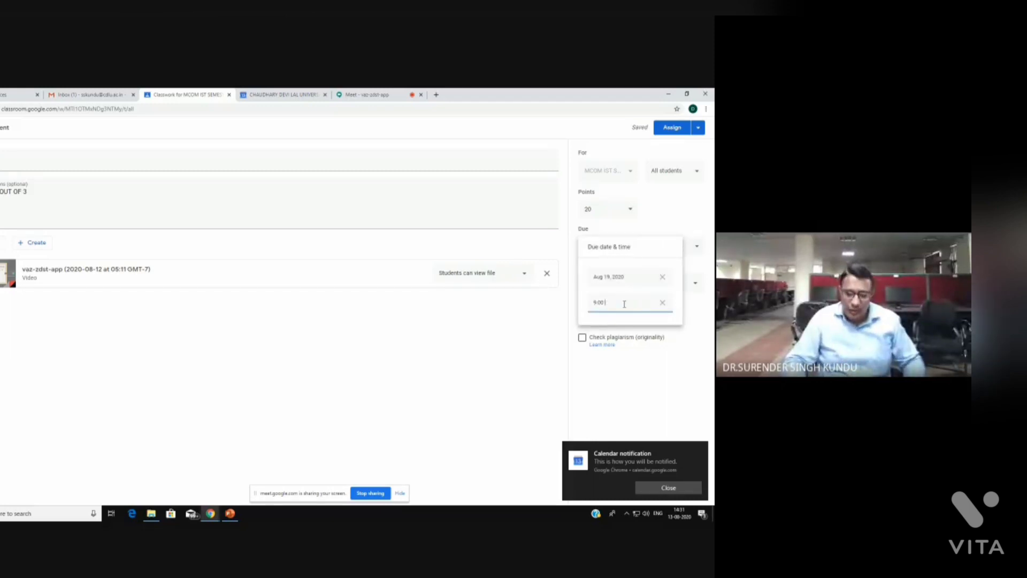
{"action": "type", "text": "AM"}
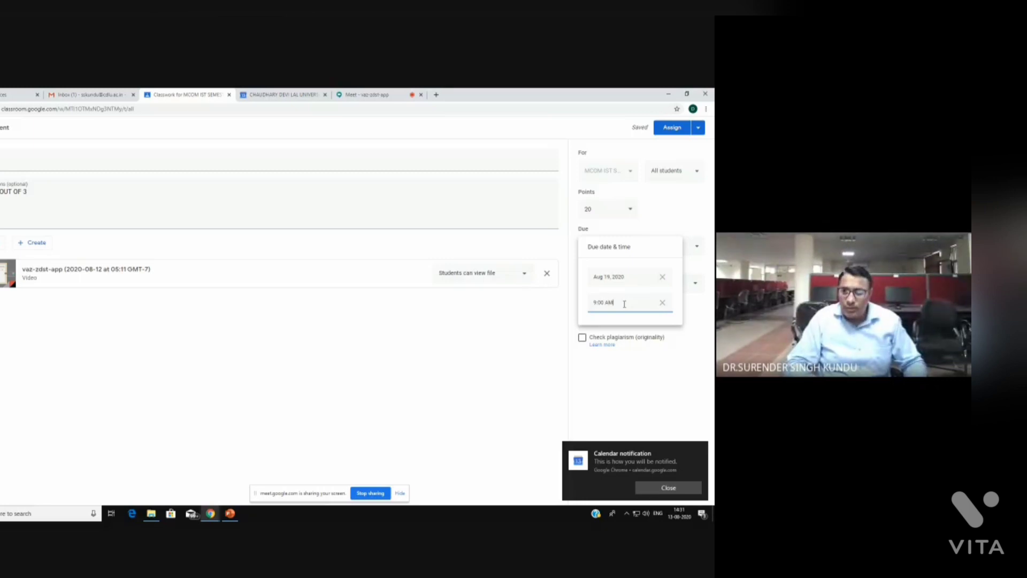
{"action": "left_click", "coordinate": [511, 341]}
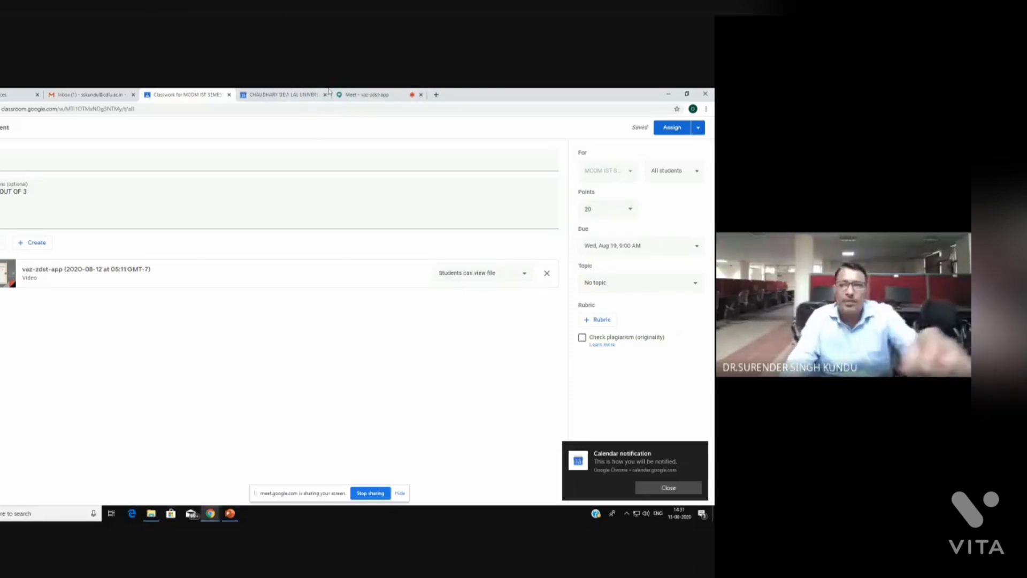
Admit the waiting guest into the Google Meet call and return to the assignment form
{"action": "left_click", "coordinate": [376, 95]}
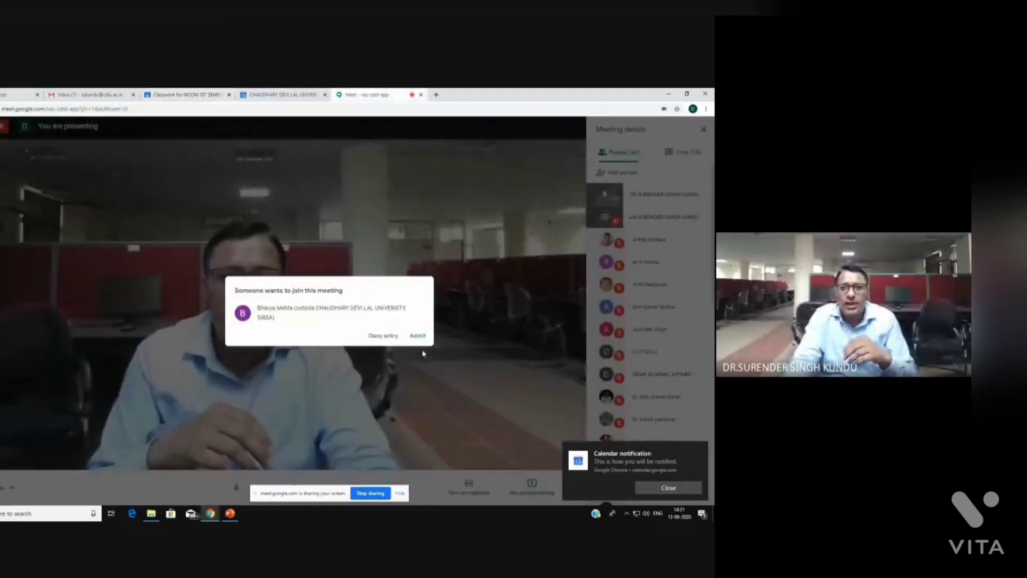
{"action": "left_click", "coordinate": [419, 336]}
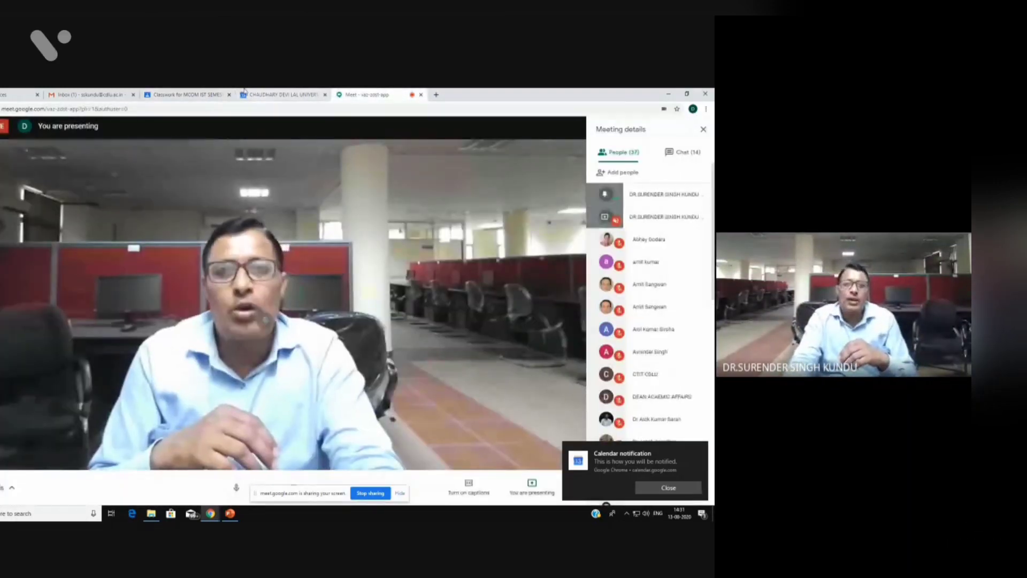
{"action": "left_click", "coordinate": [186, 94]}
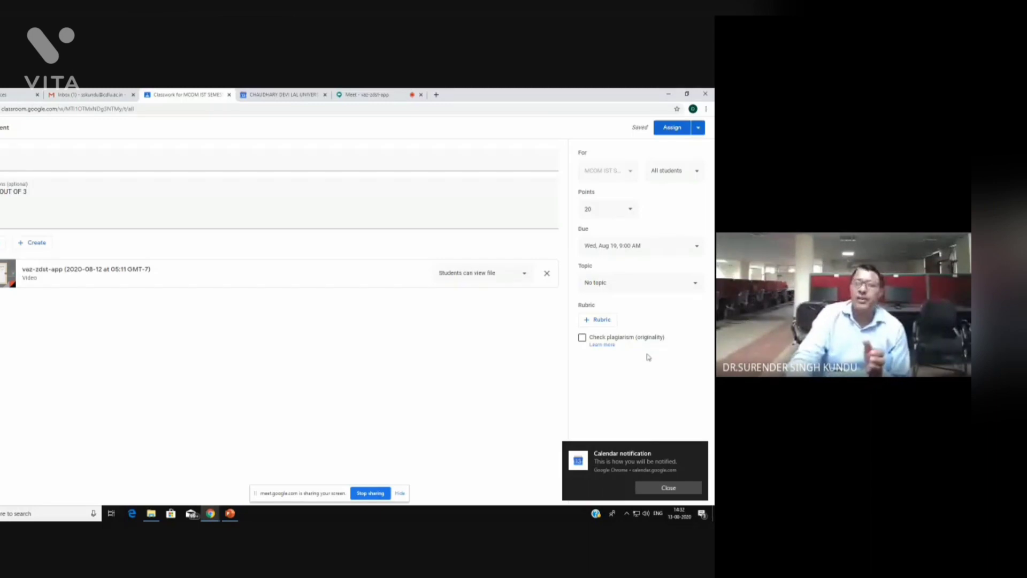
Build a rubric with criterion CORRECTNESS and a 6-point level, then save it
{"action": "left_click", "coordinate": [596, 322]}
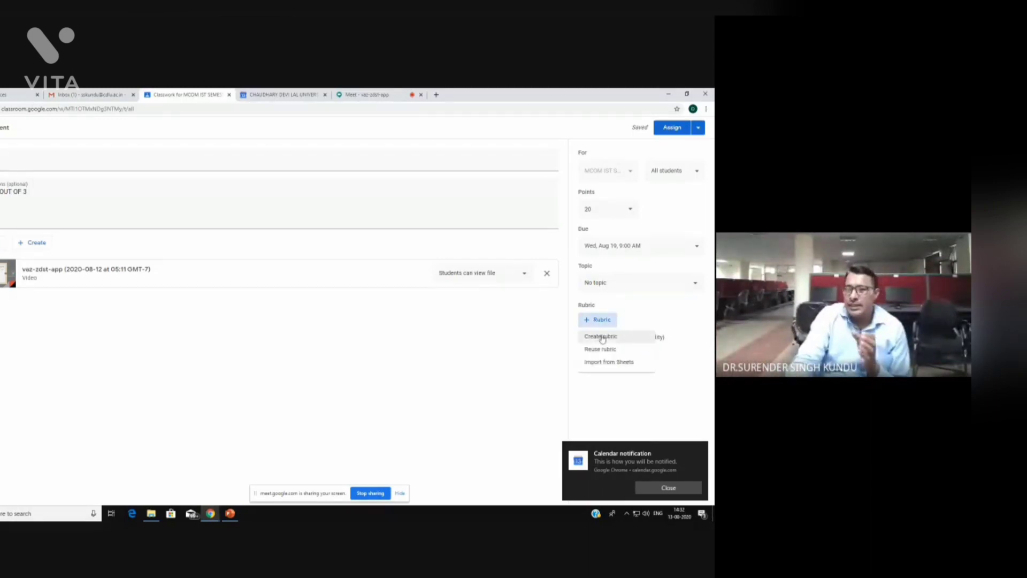
{"action": "left_click", "coordinate": [603, 339]}
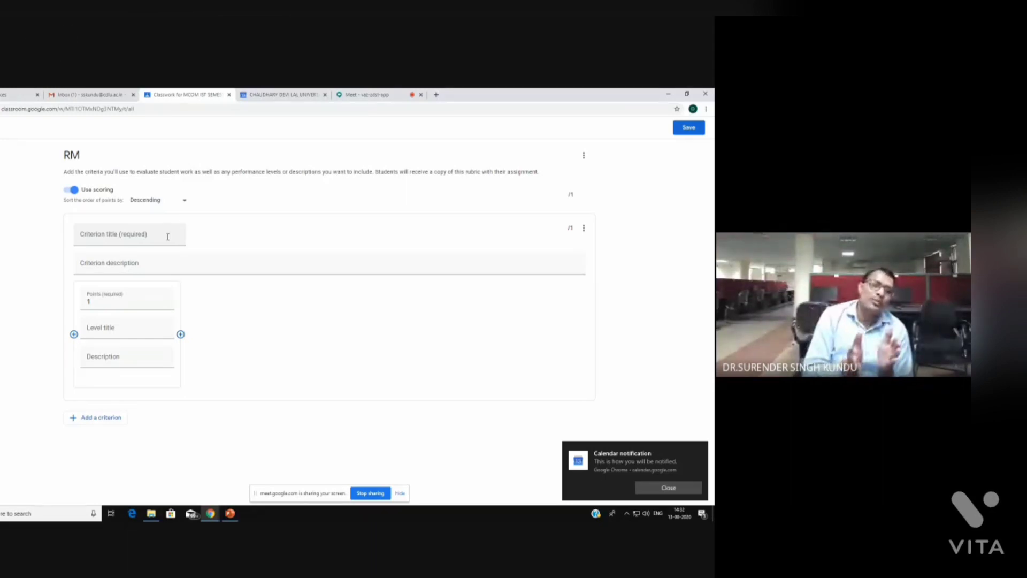
{"action": "left_click", "coordinate": [124, 238]}
{"action": "type", "text": "CO"}
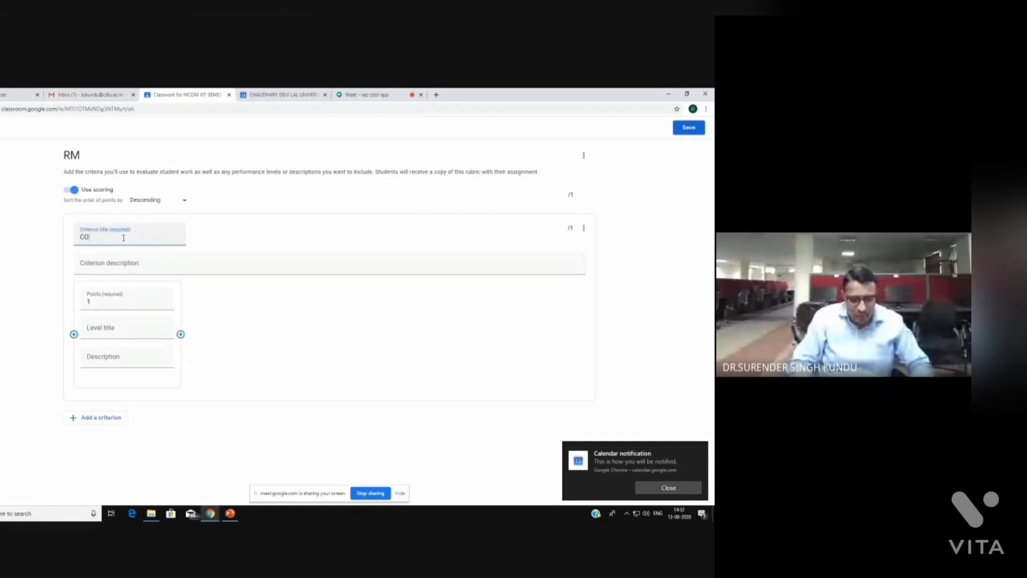
{"action": "type", "text": "RRECTNESS"}
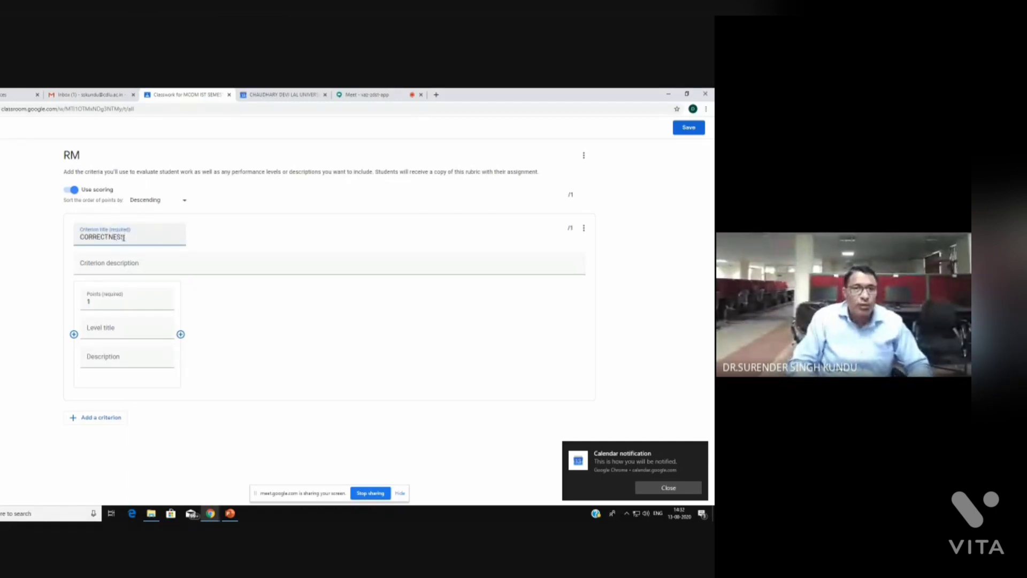
{"action": "left_click", "coordinate": [104, 267]}
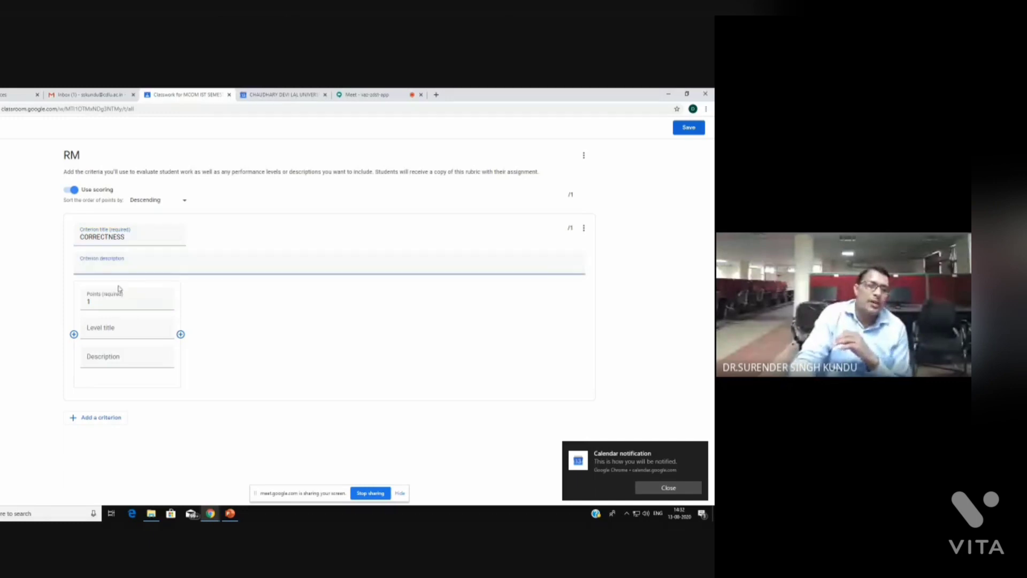
{"action": "left_click", "coordinate": [124, 304]}
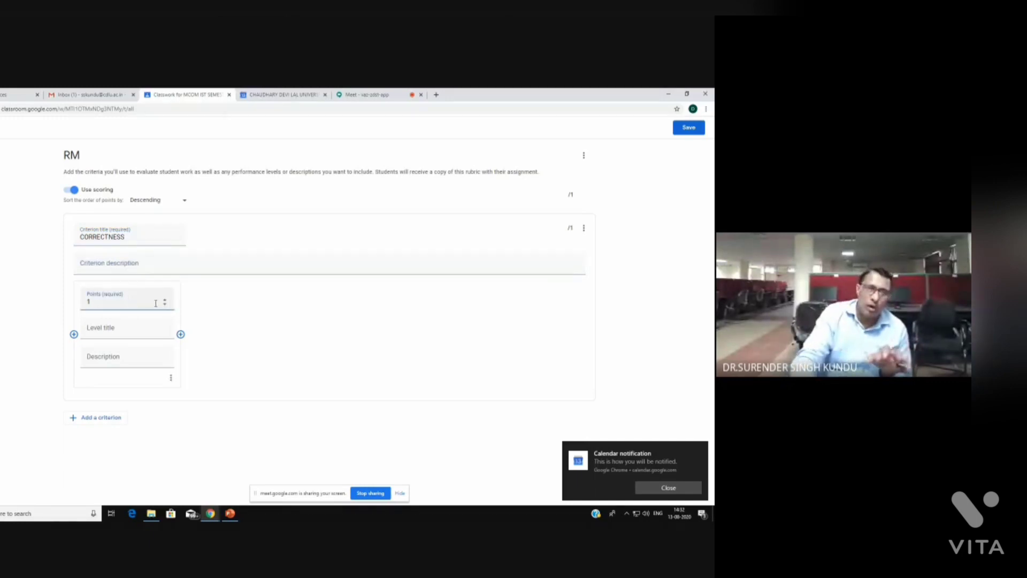
{"action": "key", "text": "BackSpace"}
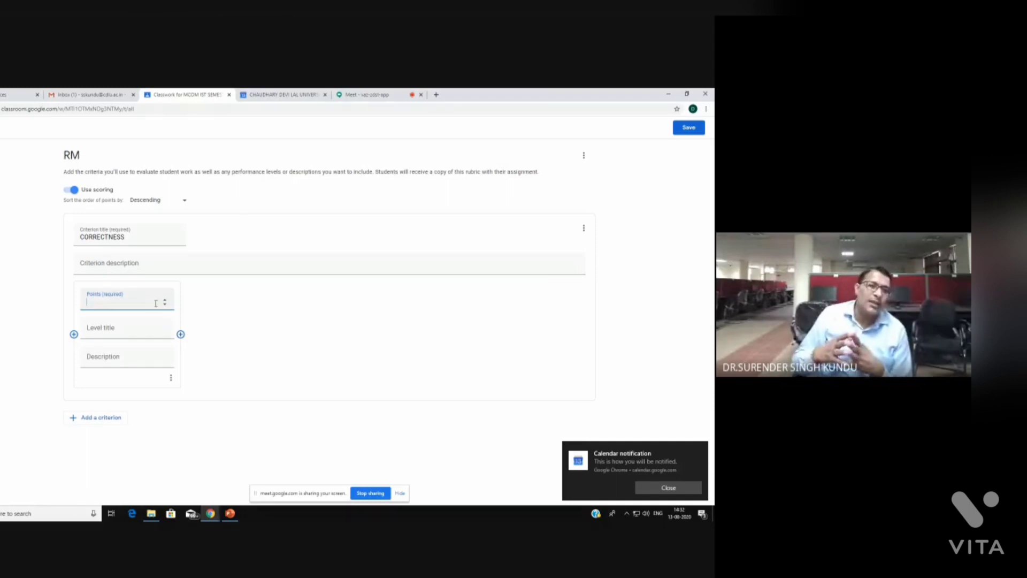
{"action": "type", "text": "6"}
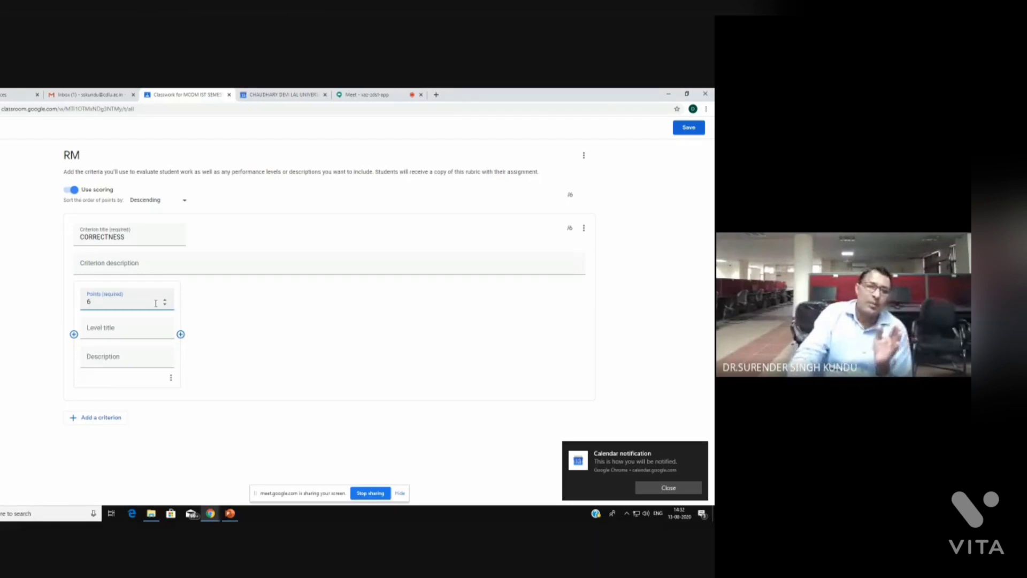
{"action": "left_click", "coordinate": [133, 336]}
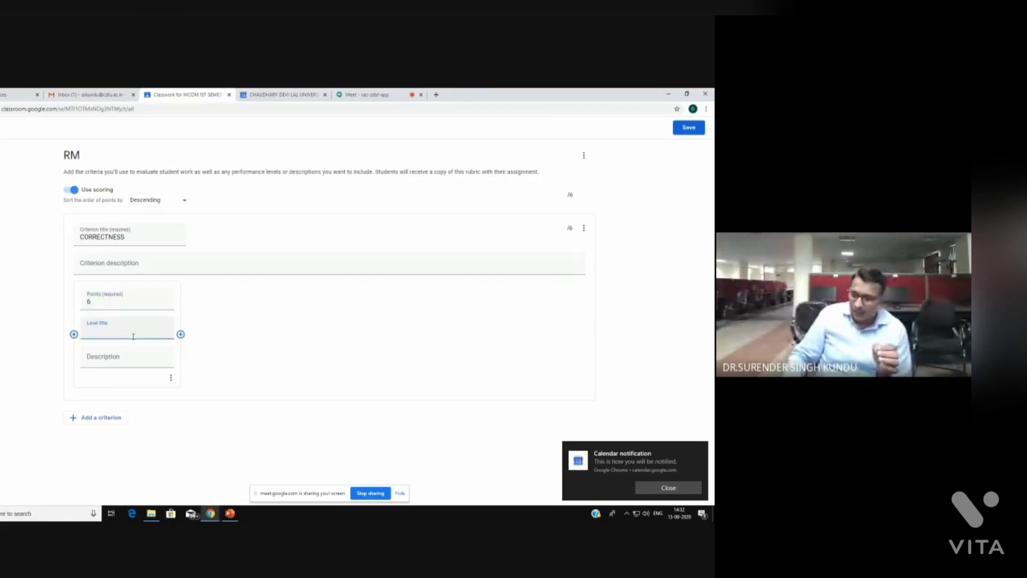
{"action": "left_click", "coordinate": [266, 373]}
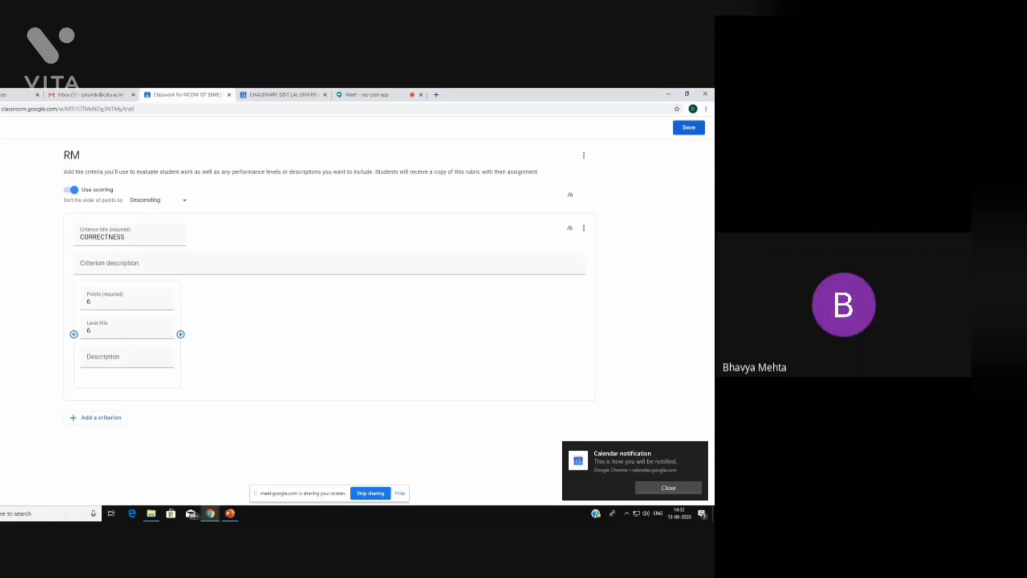
{"action": "left_click", "coordinate": [689, 128]}
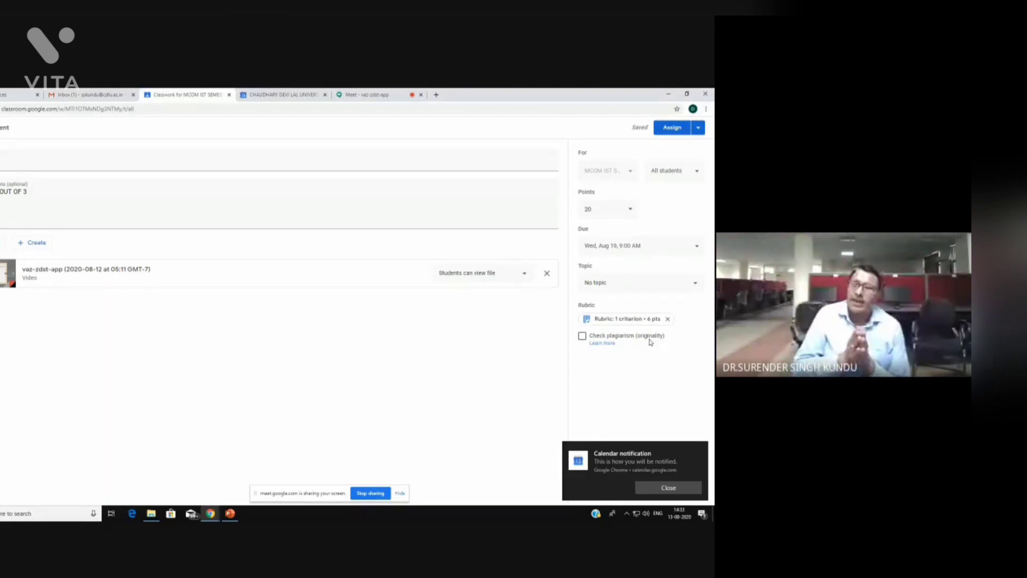
Enable the Check plagiarism (originality) option and confirm with Continue
{"action": "left_click", "coordinate": [583, 336]}
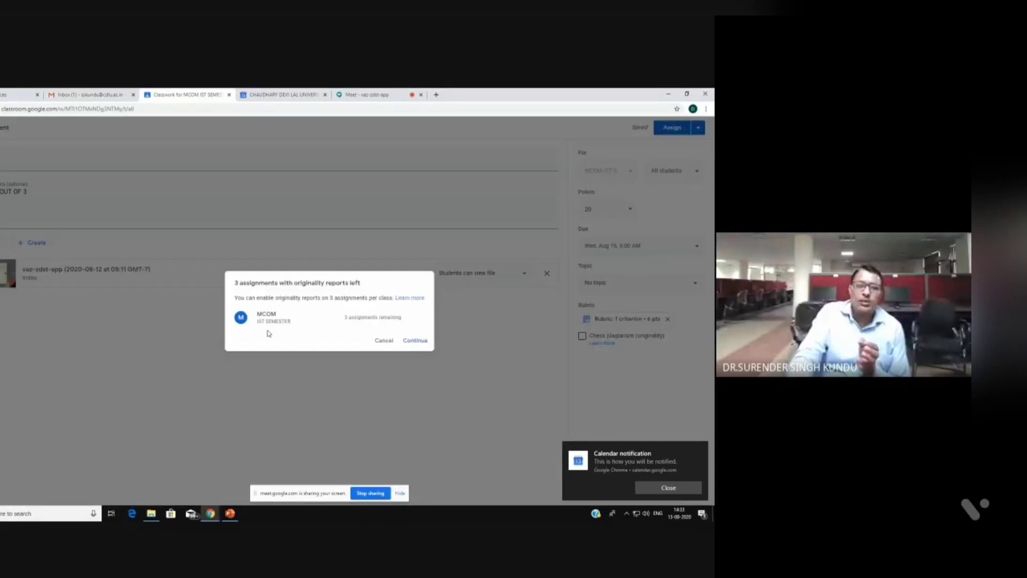
{"action": "left_click", "coordinate": [415, 341]}
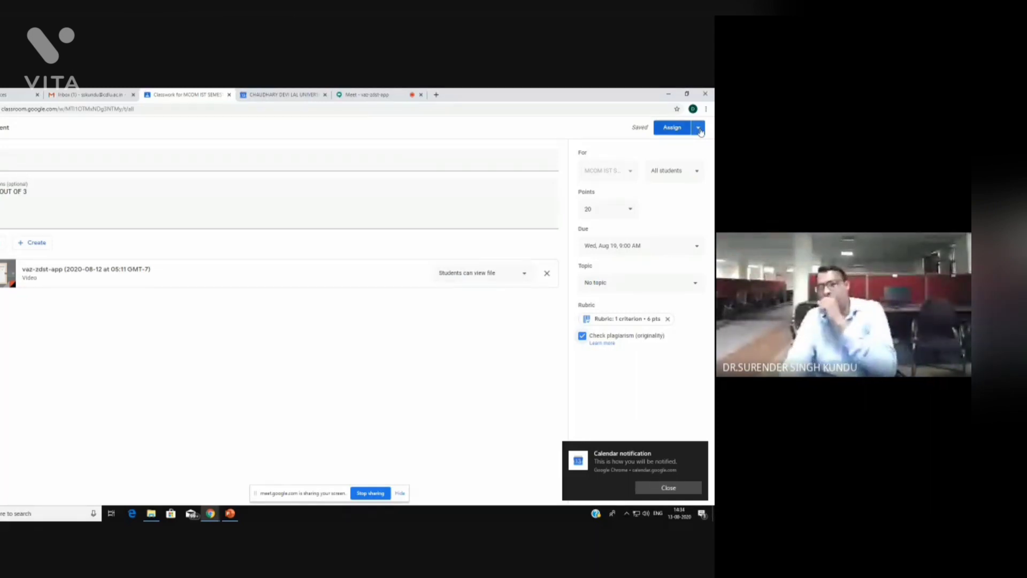
Review the Assign dropdown options, then assign RM to the class
{"action": "left_click", "coordinate": [698, 128]}
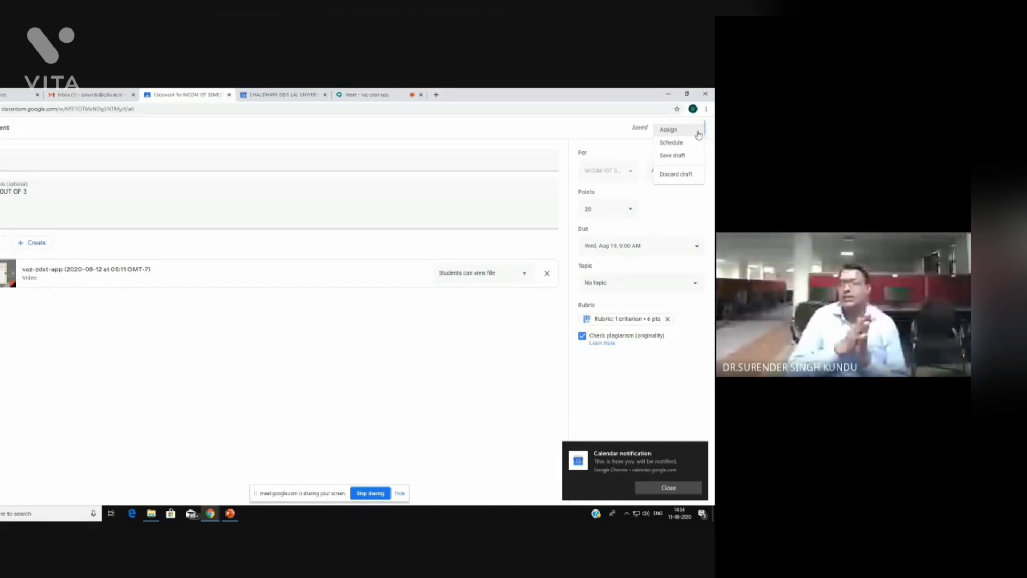
{"action": "left_click", "coordinate": [478, 358]}
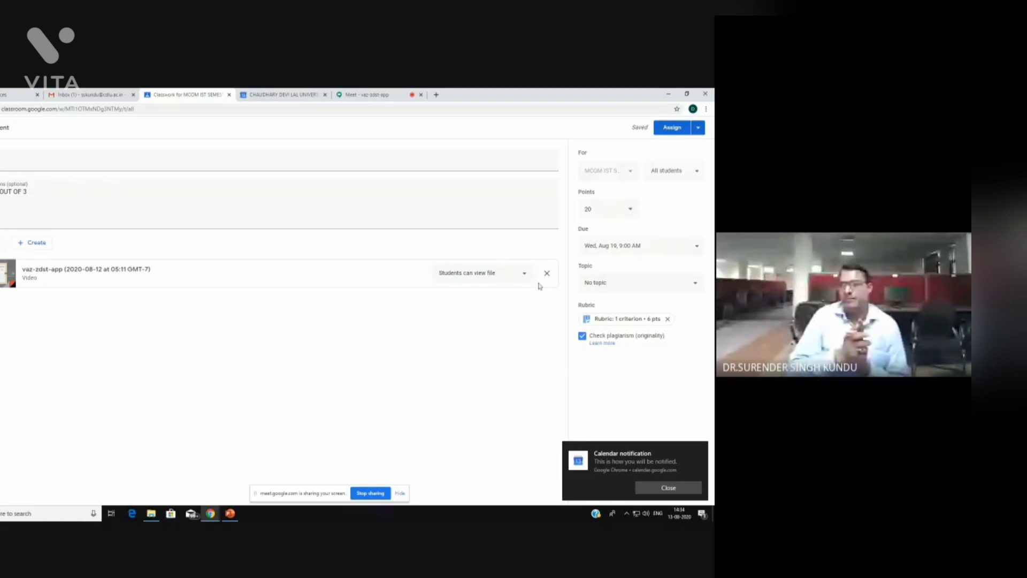
{"action": "left_click", "coordinate": [670, 129]}
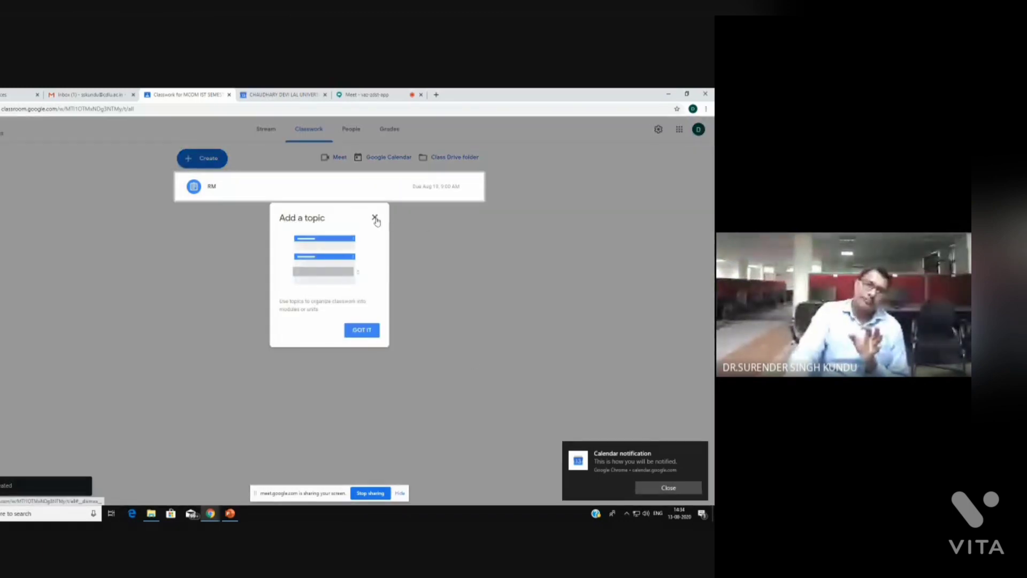
Dismiss the topic tip and open the RM assignment's Student work: 0 turned in, 1 assigned
{"action": "left_click", "coordinate": [375, 219]}
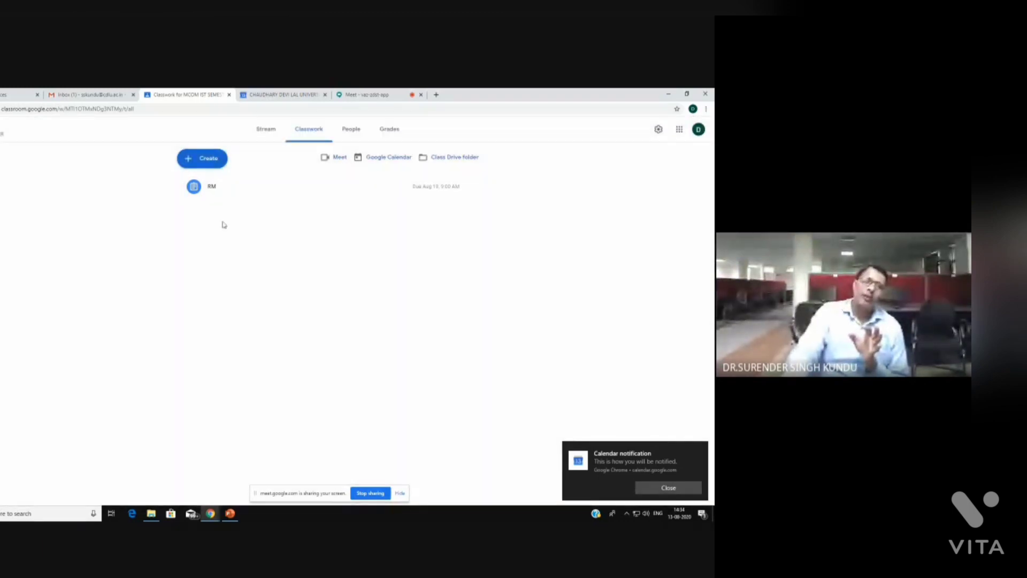
{"action": "left_click", "coordinate": [203, 189]}
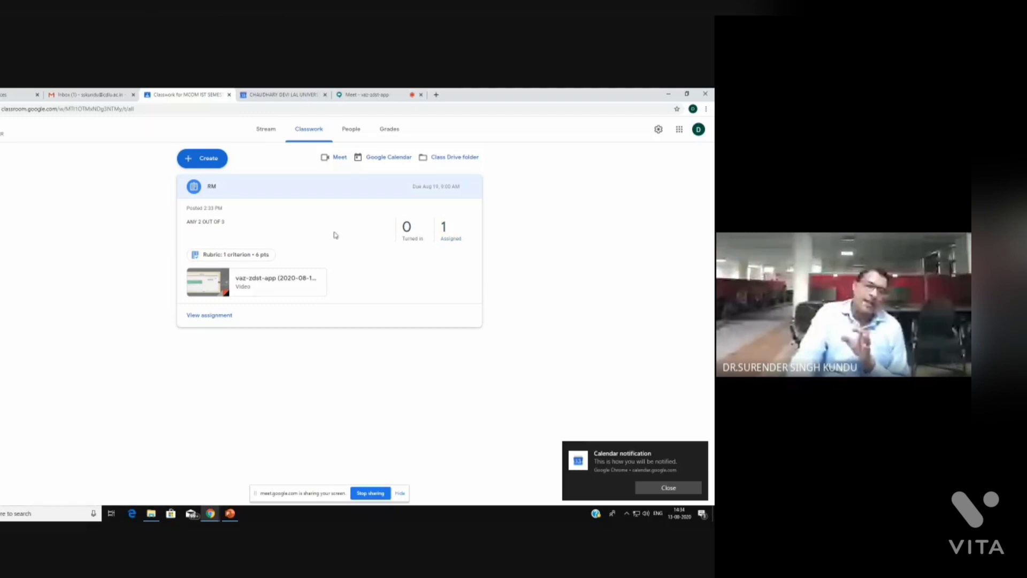
{"action": "left_click", "coordinate": [205, 317]}
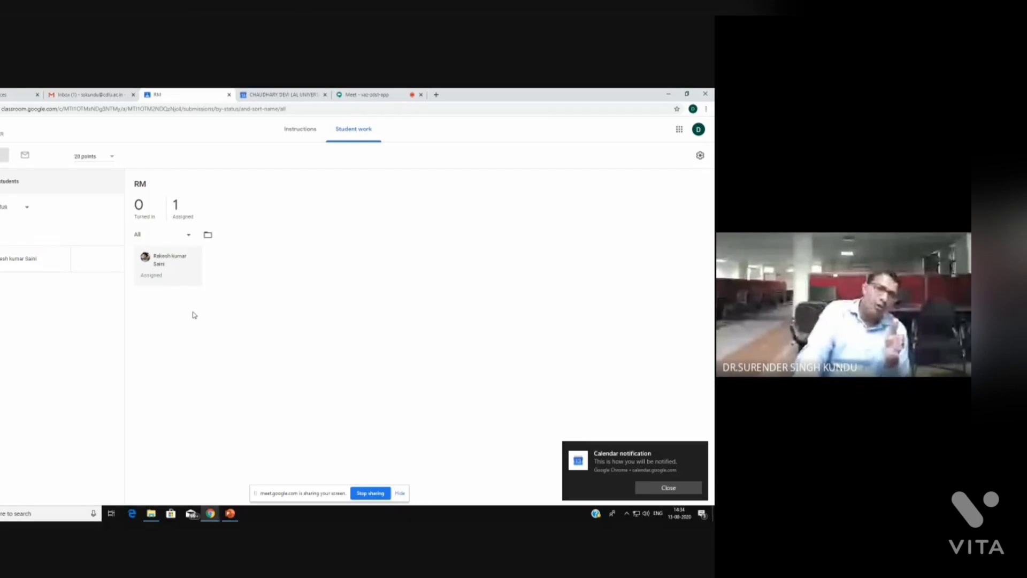
{"action": "left_click", "coordinate": [177, 209]}
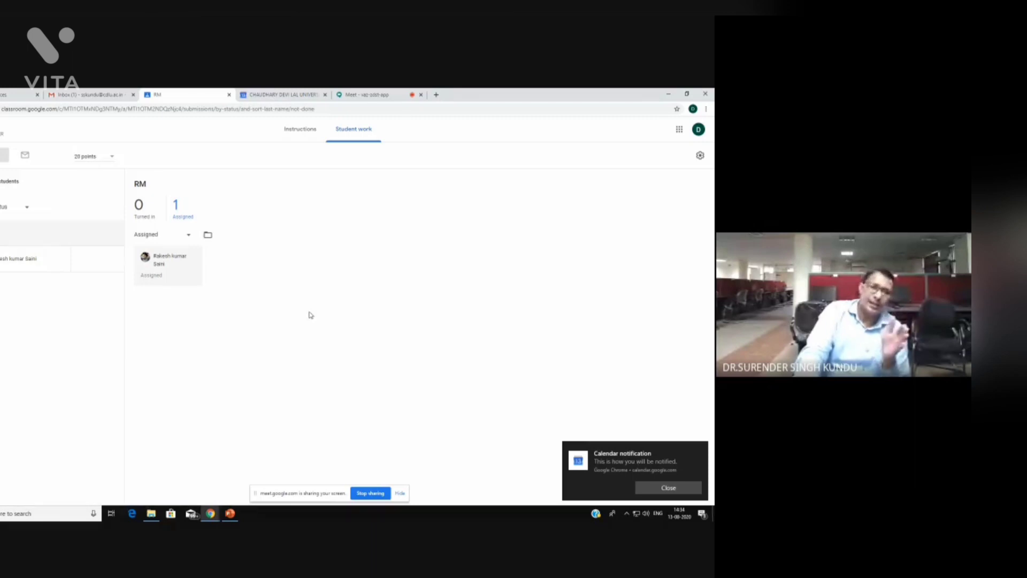
{"action": "left_click", "coordinate": [300, 132]}
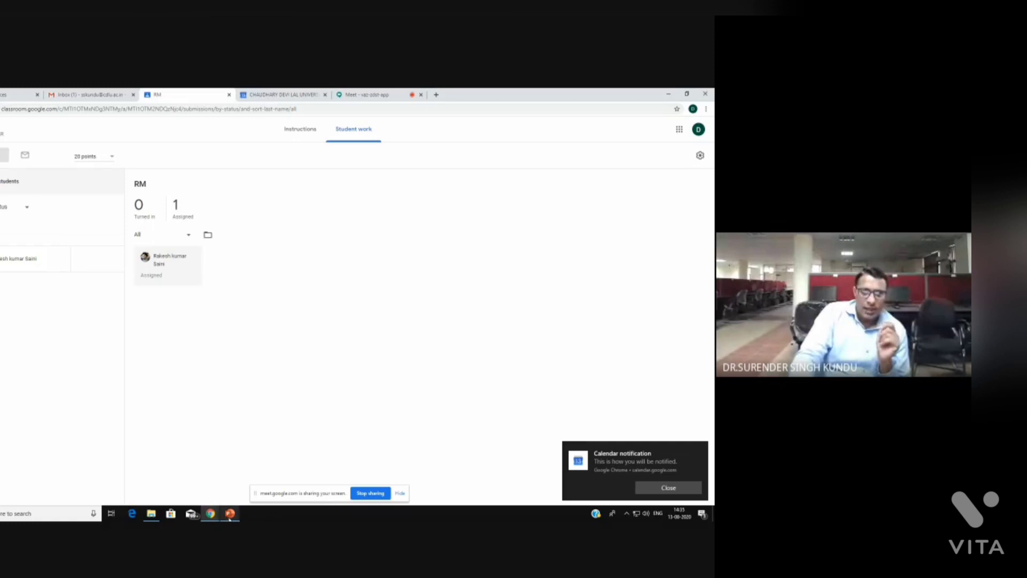
{"action": "left_click", "coordinate": [211, 515]}
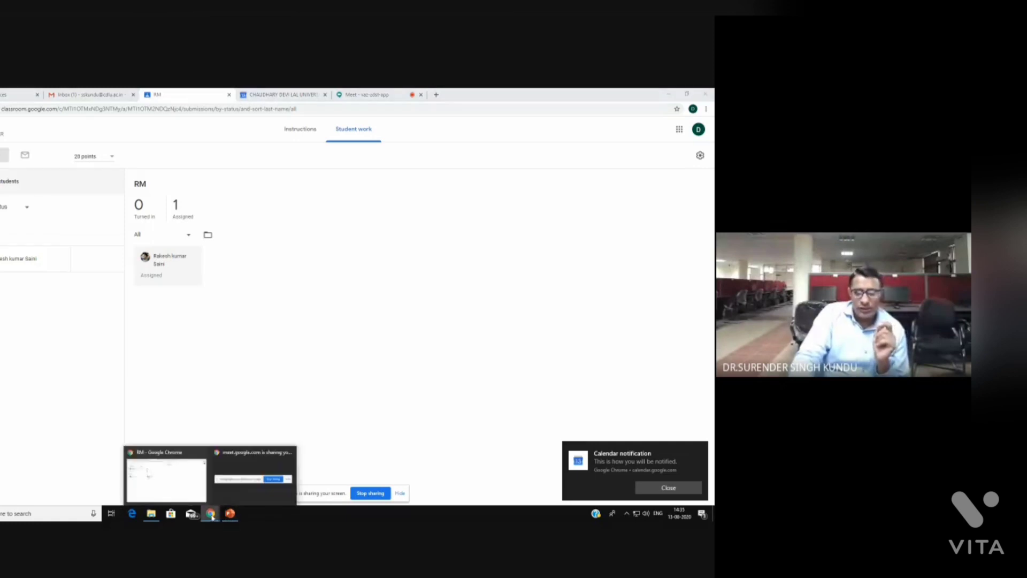
{"action": "left_click", "coordinate": [236, 474]}
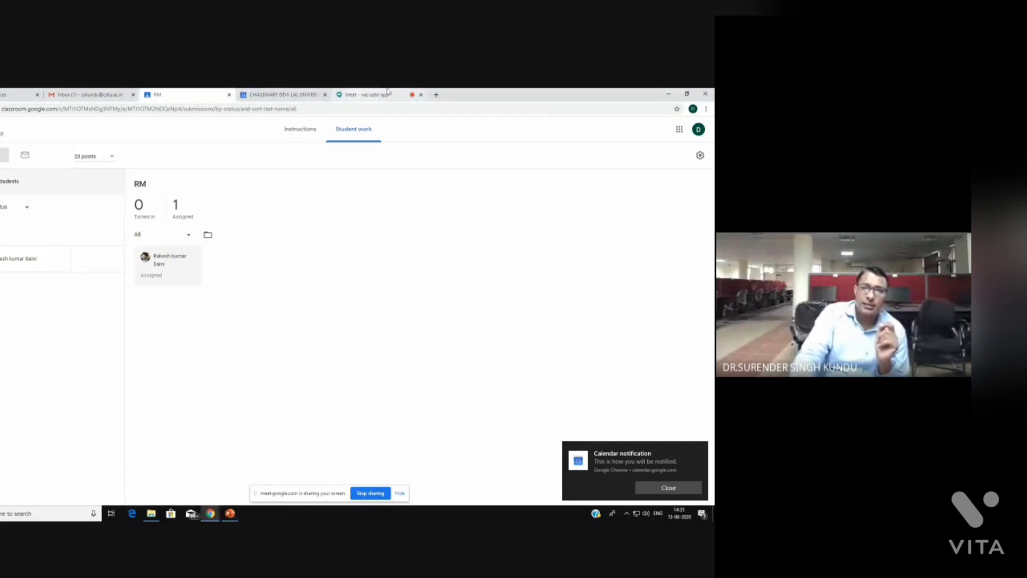
Admit both waiting guests into the Meet call, then return to the PowerPoint presentation
{"action": "left_click", "coordinate": [367, 95]}
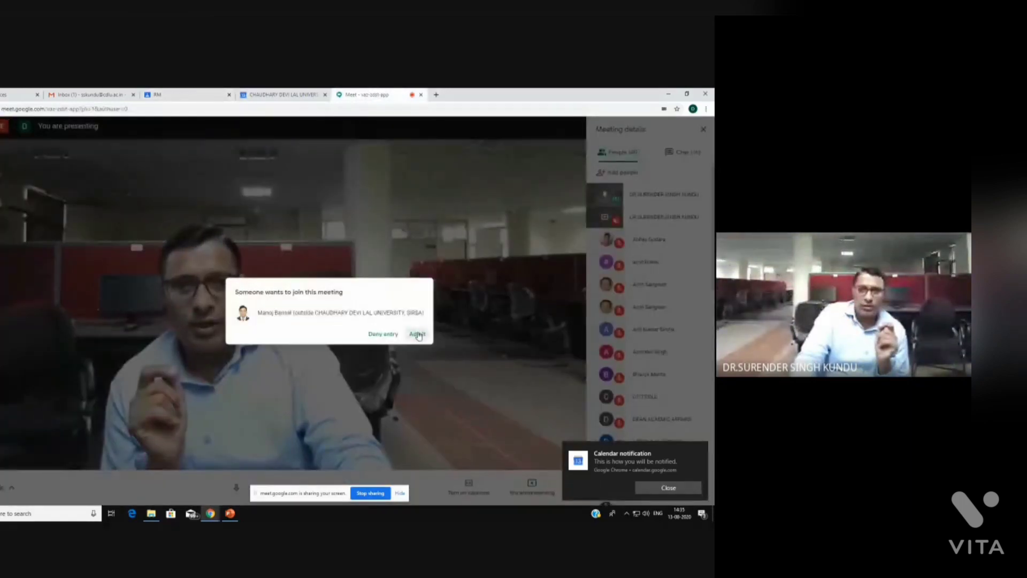
{"action": "left_click", "coordinate": [417, 335]}
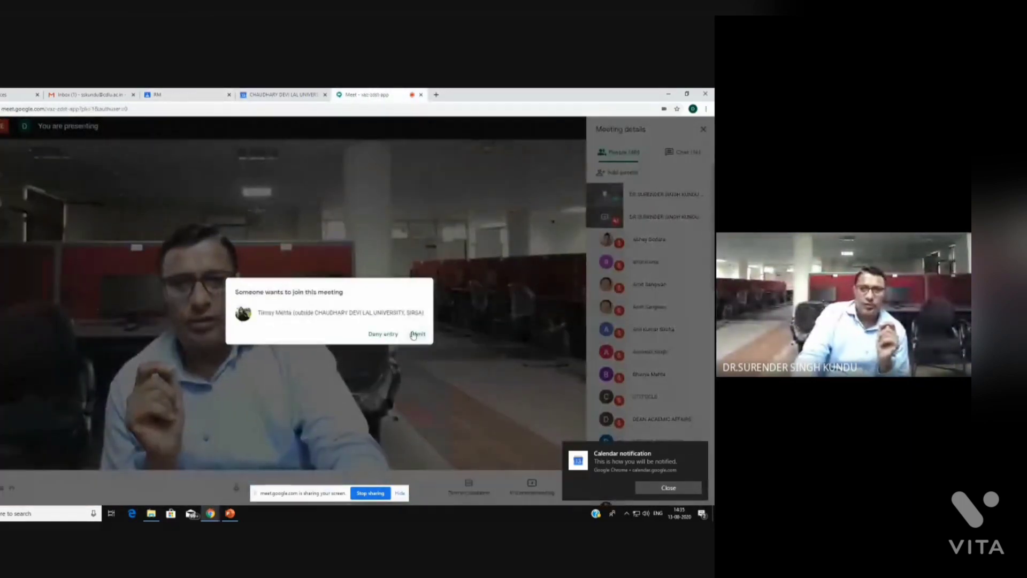
{"action": "left_click", "coordinate": [416, 336]}
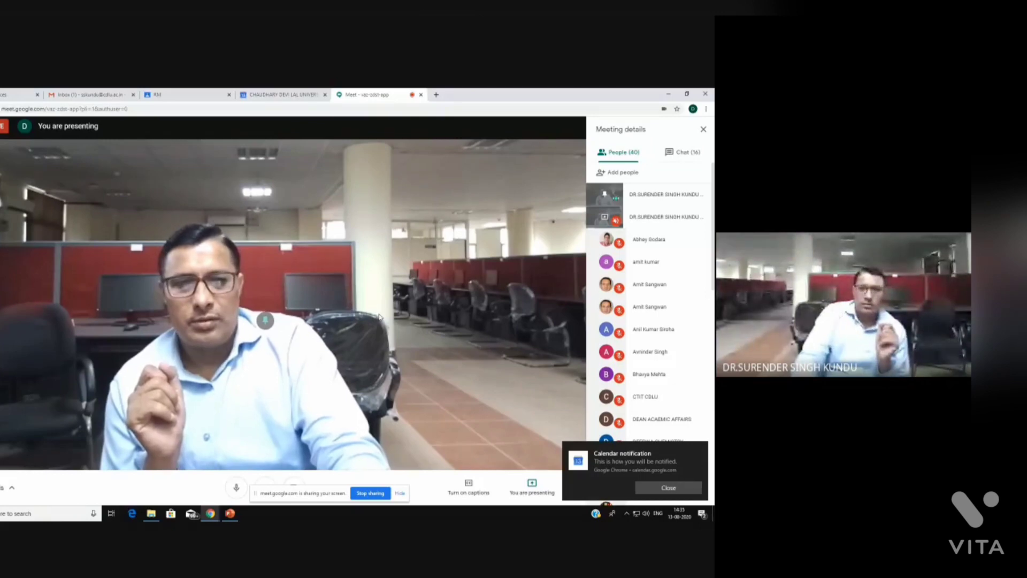
{"action": "left_click", "coordinate": [231, 515]}
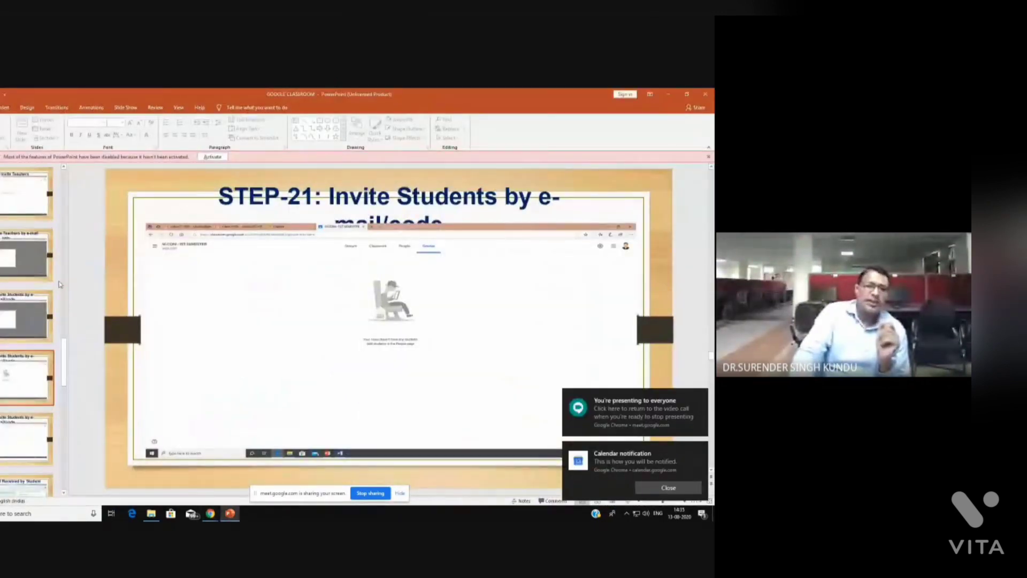
Play the slide show starting from the STEP-7: Code of Class slide
{"action": "scroll", "coordinate": [60, 275], "scroll_direction": "up", "scroll_amount": 5}
{"action": "scroll", "coordinate": [60, 275], "scroll_direction": "up", "scroll_amount": 10}
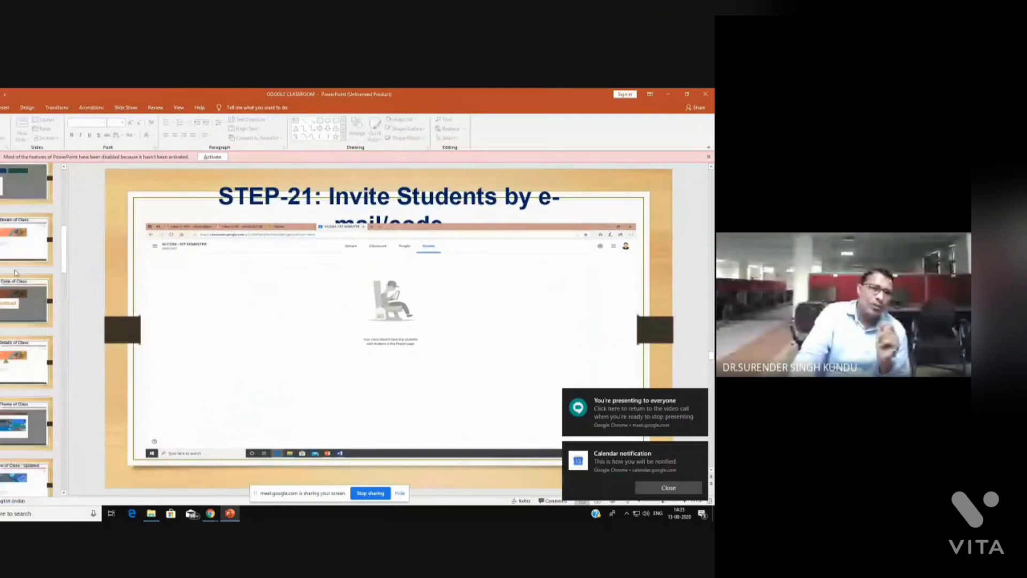
{"action": "left_click", "coordinate": [43, 315]}
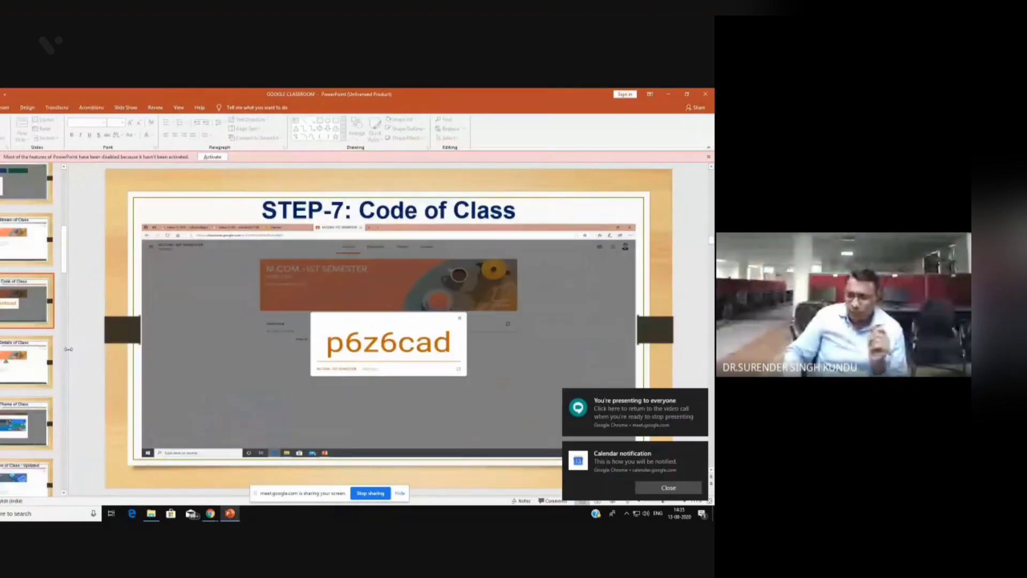
{"action": "left_click", "coordinate": [667, 486]}
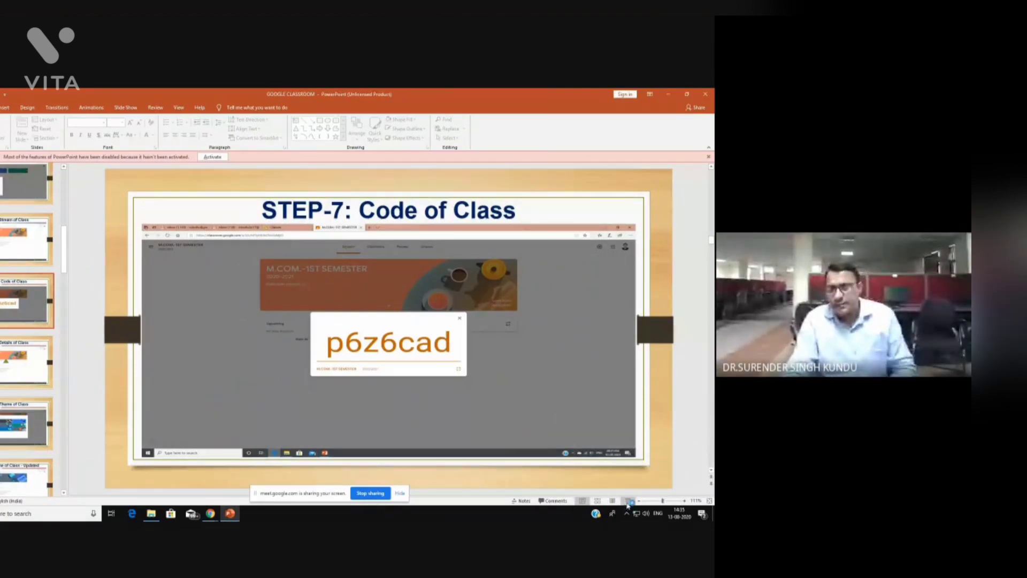
{"action": "key", "text": "shift+F5"}
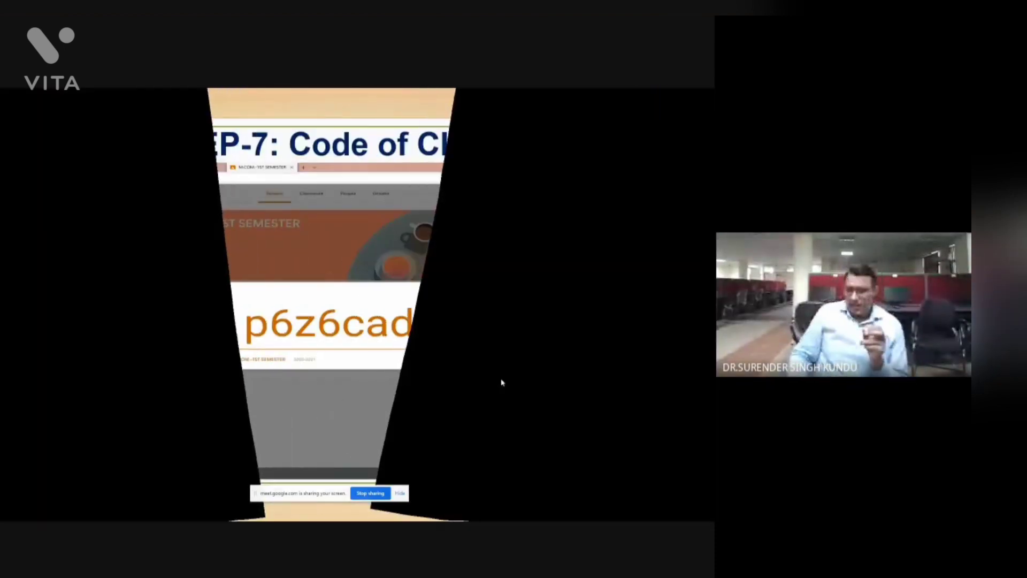
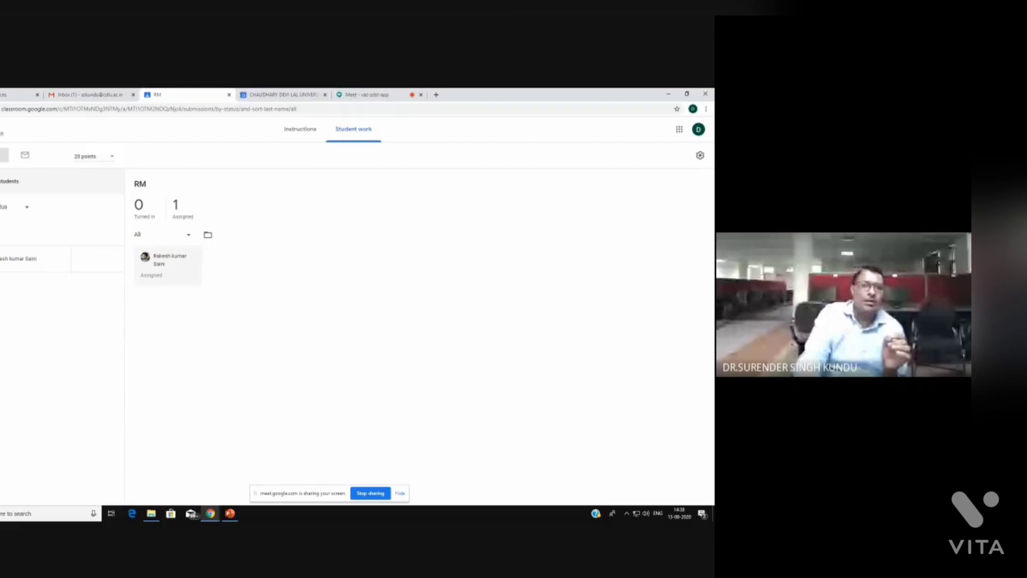
Open the MCOM IST SEMESTER class and go to its Classwork page
{"action": "left_click", "coordinate": [0, 129]}
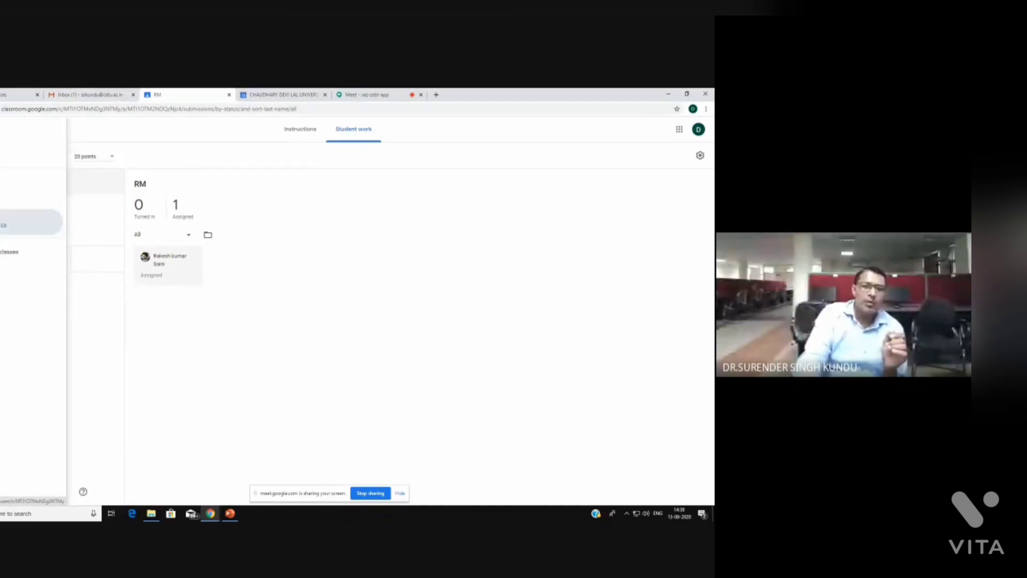
{"action": "left_click", "coordinate": [5, 222]}
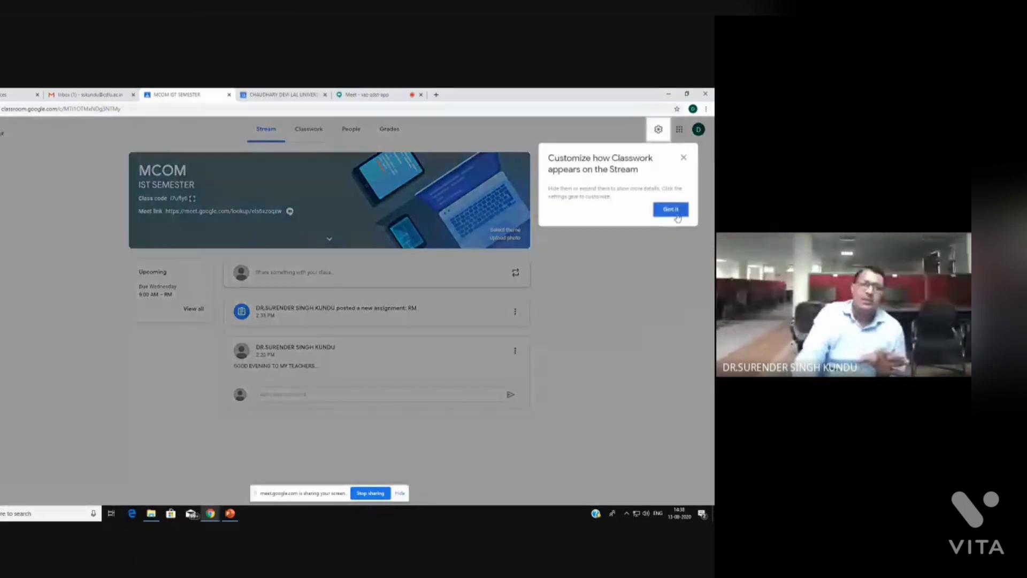
{"action": "left_click", "coordinate": [675, 213]}
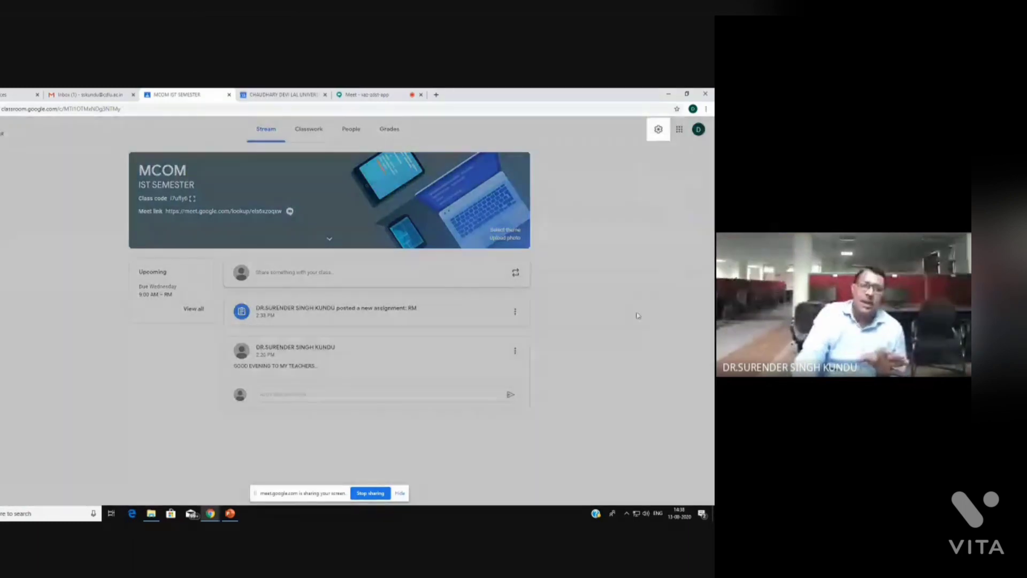
{"action": "left_click", "coordinate": [307, 134]}
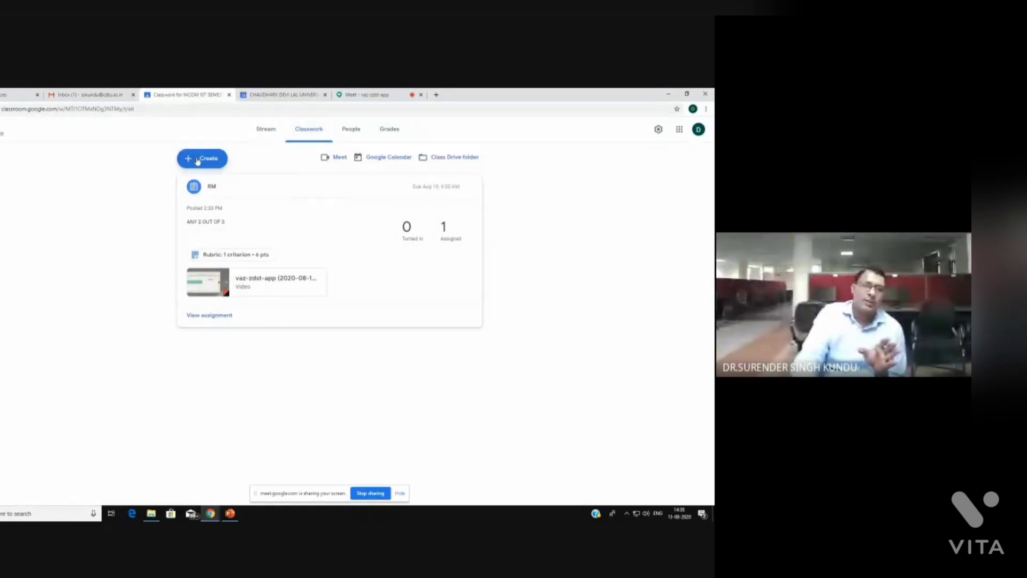
Start a new assignment and attach a newly created Google Form to it
{"action": "left_click", "coordinate": [198, 159]}
{"action": "left_click", "coordinate": [217, 185]}
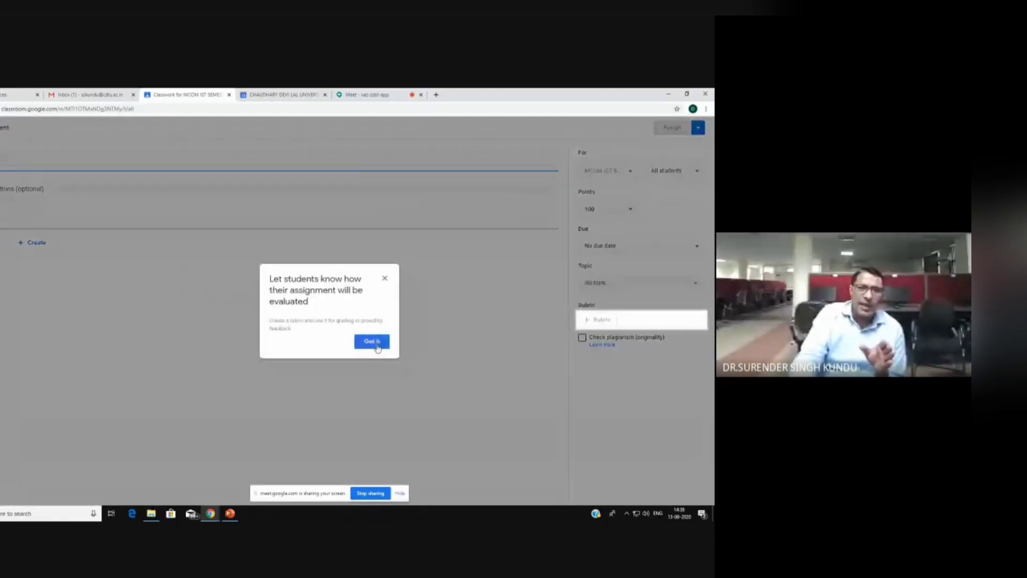
{"action": "left_click", "coordinate": [377, 343]}
{"action": "left_click", "coordinate": [33, 244]}
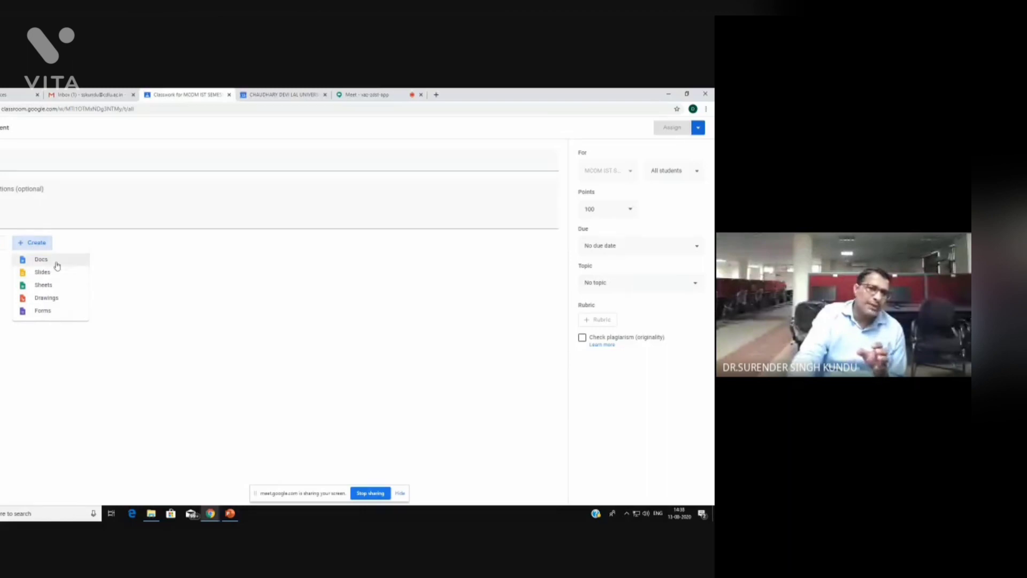
{"action": "left_click", "coordinate": [45, 318]}
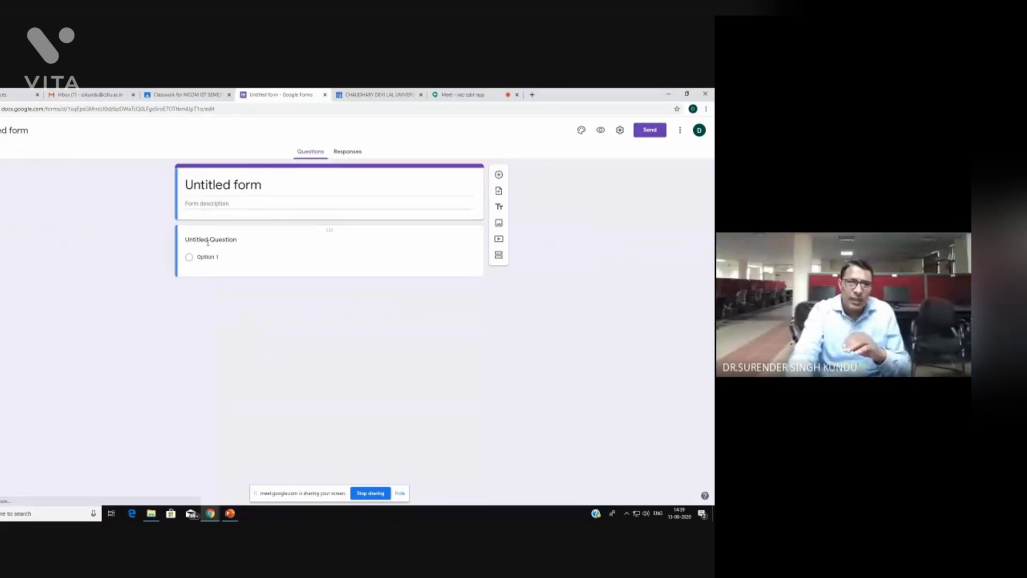
Dismiss the Forms introduction and keep the first question as Multiple choice
{"action": "left_click", "coordinate": [190, 262]}
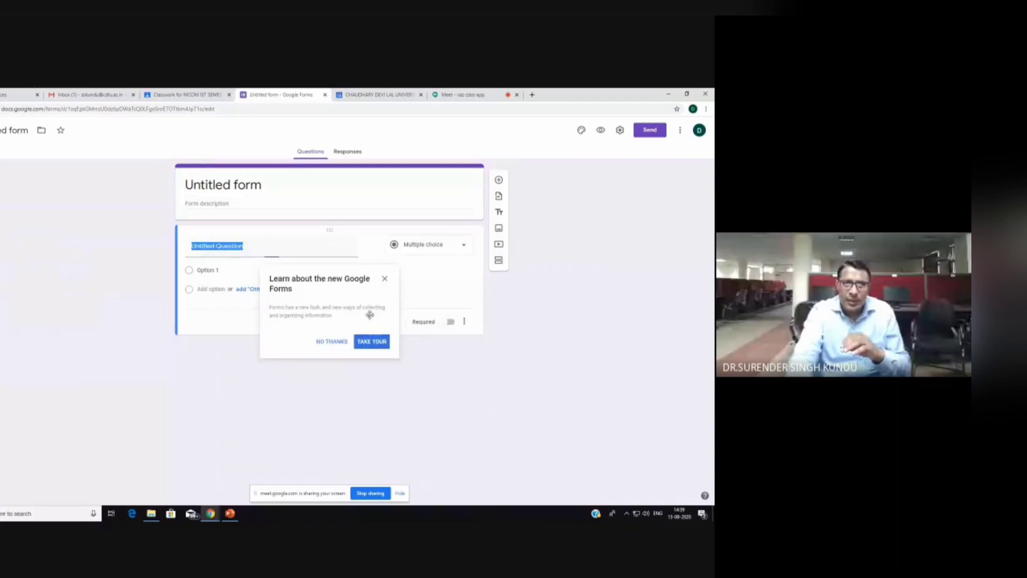
{"action": "left_click", "coordinate": [384, 279]}
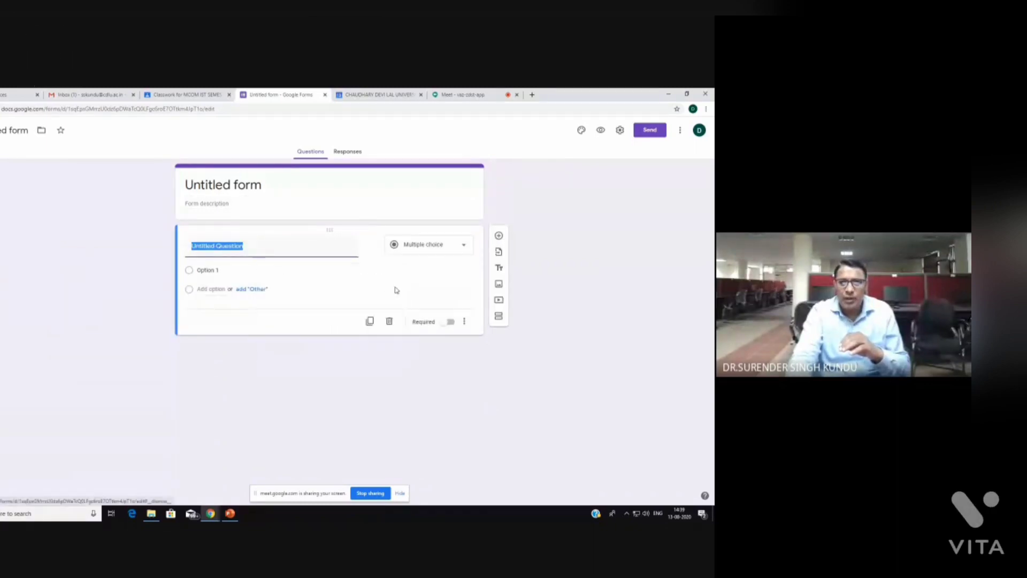
{"action": "left_click", "coordinate": [467, 249]}
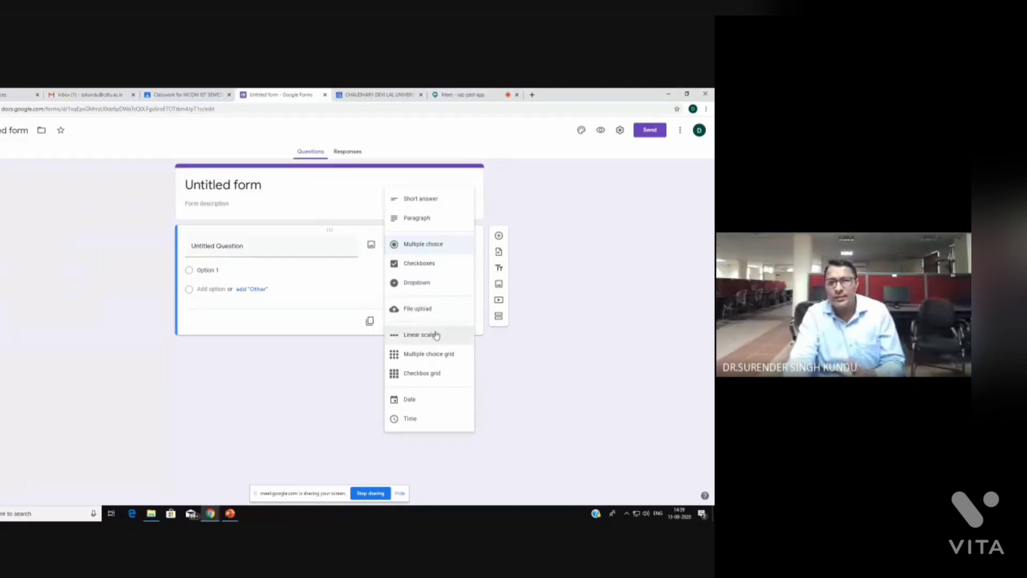
{"action": "left_click", "coordinate": [363, 307]}
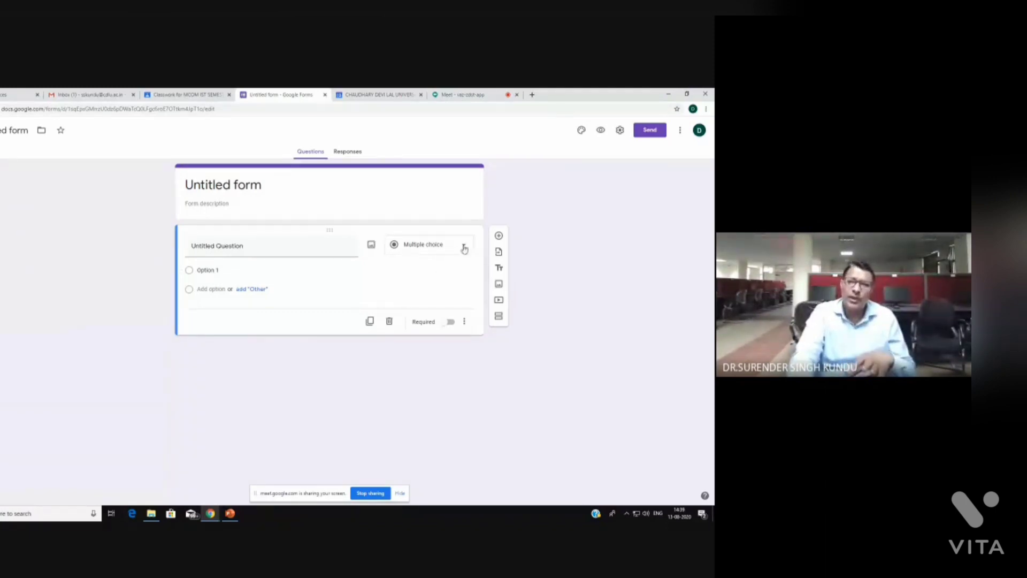
{"action": "left_click", "coordinate": [465, 249]}
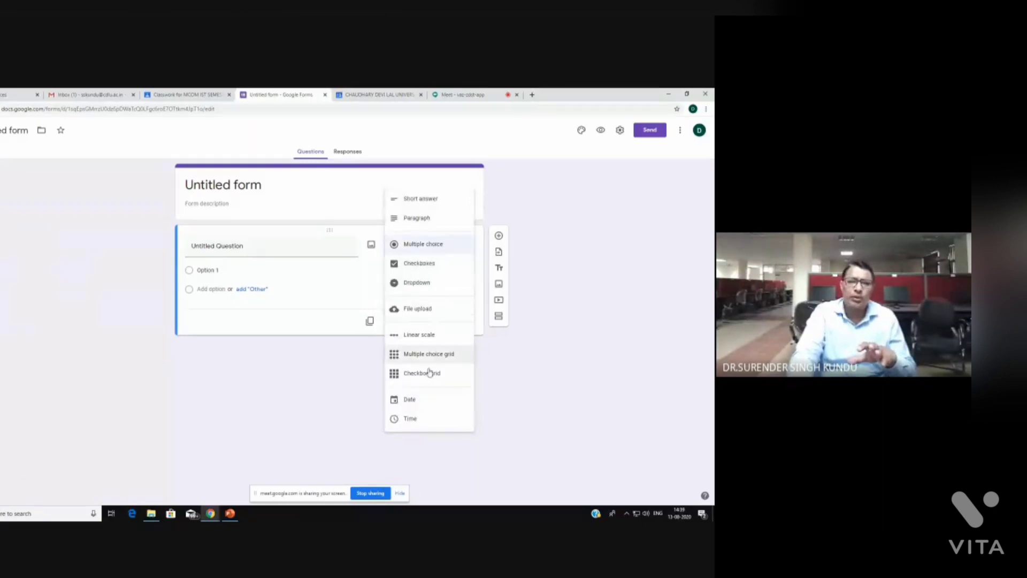
{"action": "left_click", "coordinate": [193, 271]}
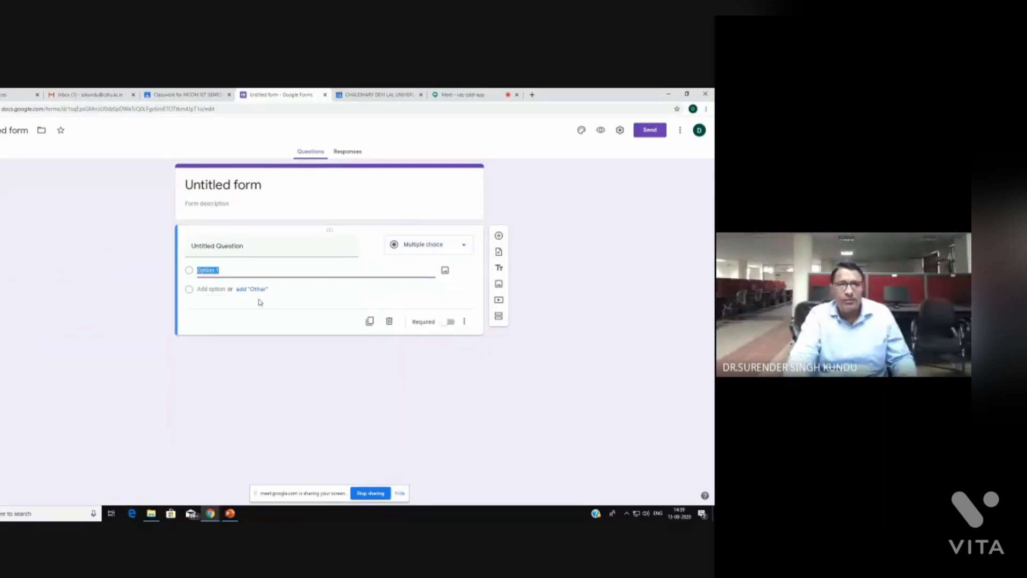
Replace the 'Untitled Question' title with PHYGITAL
{"action": "left_click", "coordinate": [257, 247]}
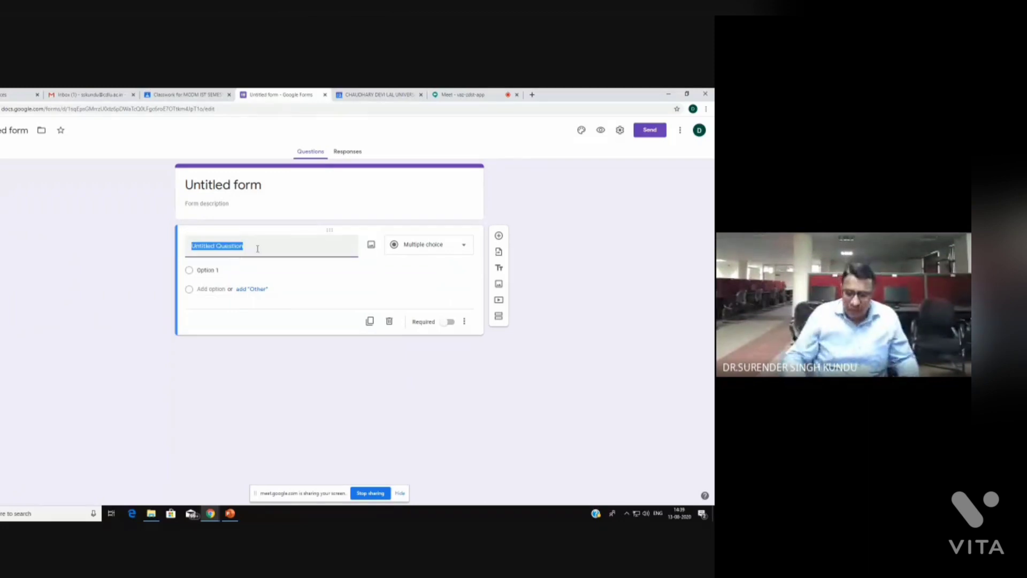
{"action": "key", "text": "BackSpace"}
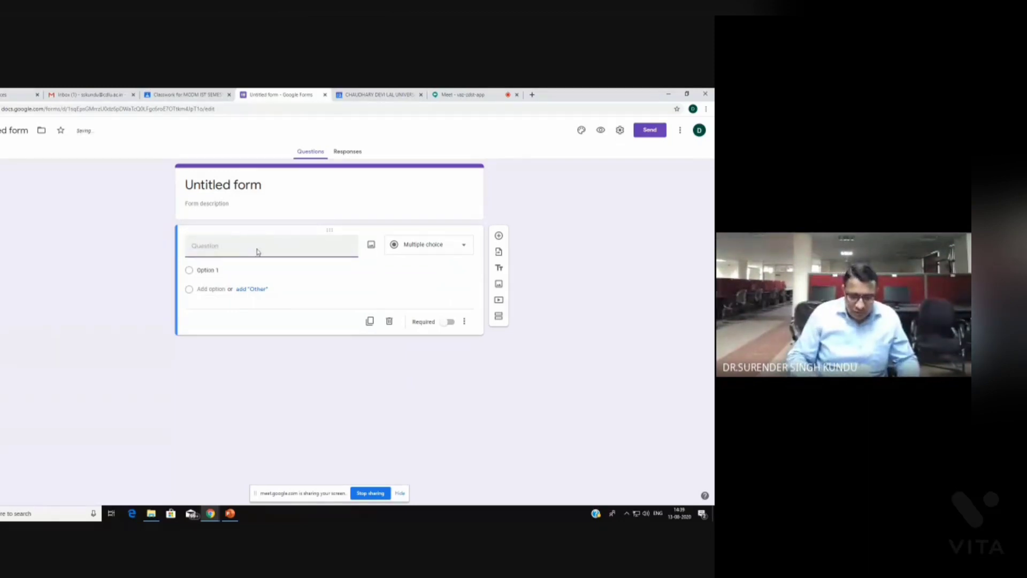
{"action": "type", "text": "p"}
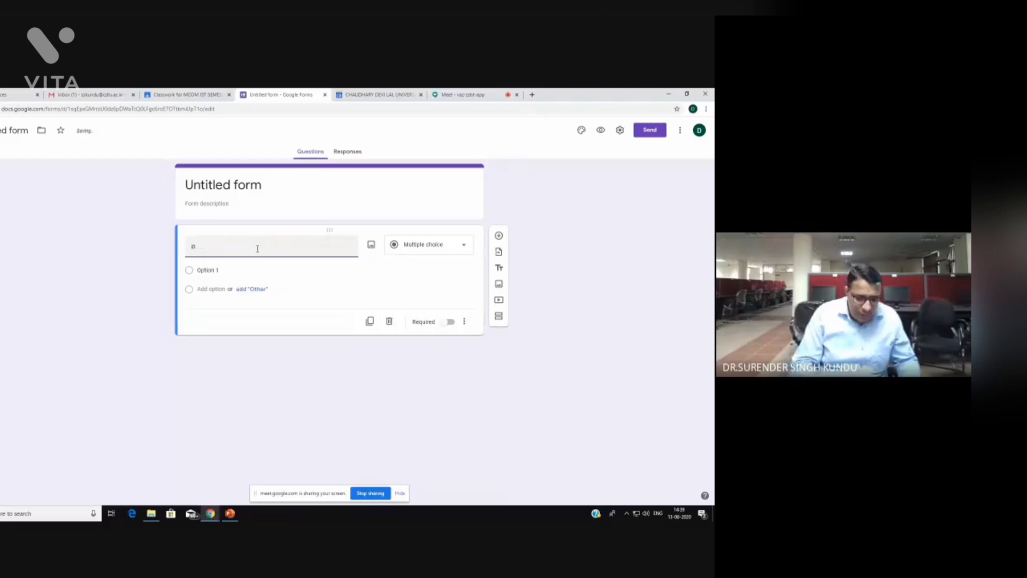
{"action": "type", "text": "HYGIT"}
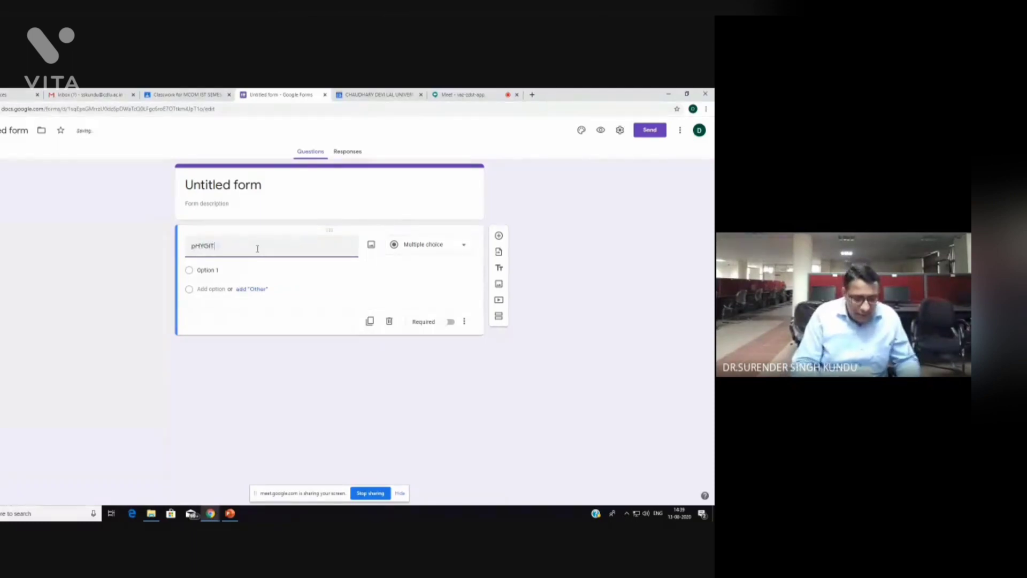
{"action": "type", "text": "AL"}
{"action": "key", "text": "BackSpace"}
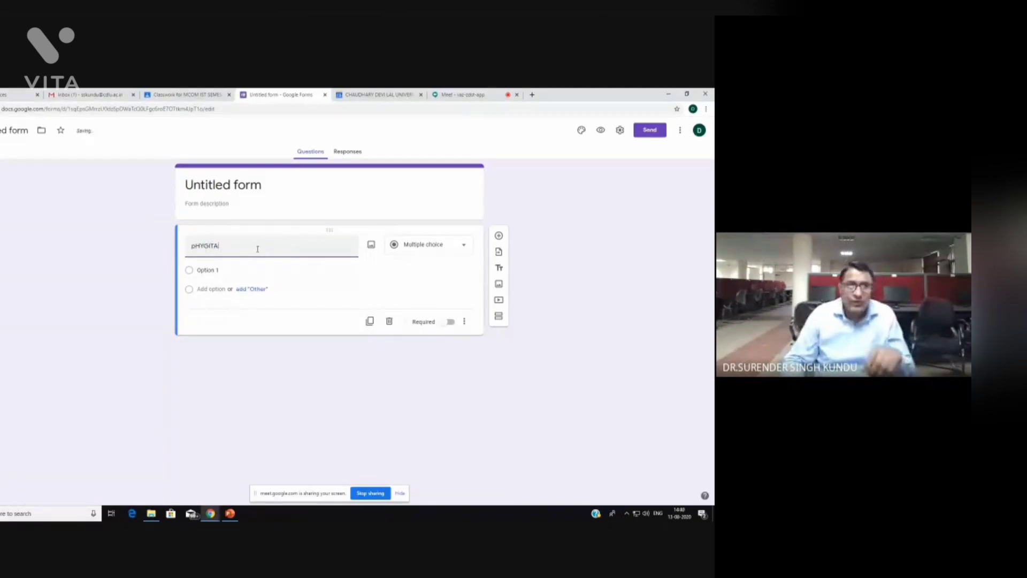
{"action": "key", "text": "BackSpace"}
{"action": "key", "text": "BackSpace"}
{"action": "key", "text": "BackSpace"}
{"action": "key", "text": "BackSpace"}
{"action": "key", "text": "BackSpace"}
{"action": "key", "text": "BackSpace"}
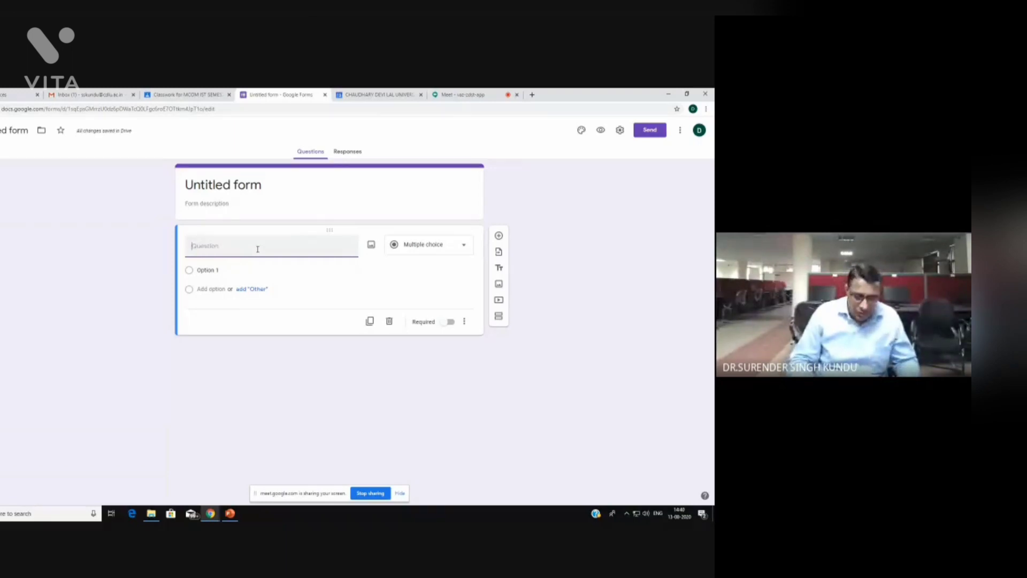
{"action": "type", "text": "PHY"}
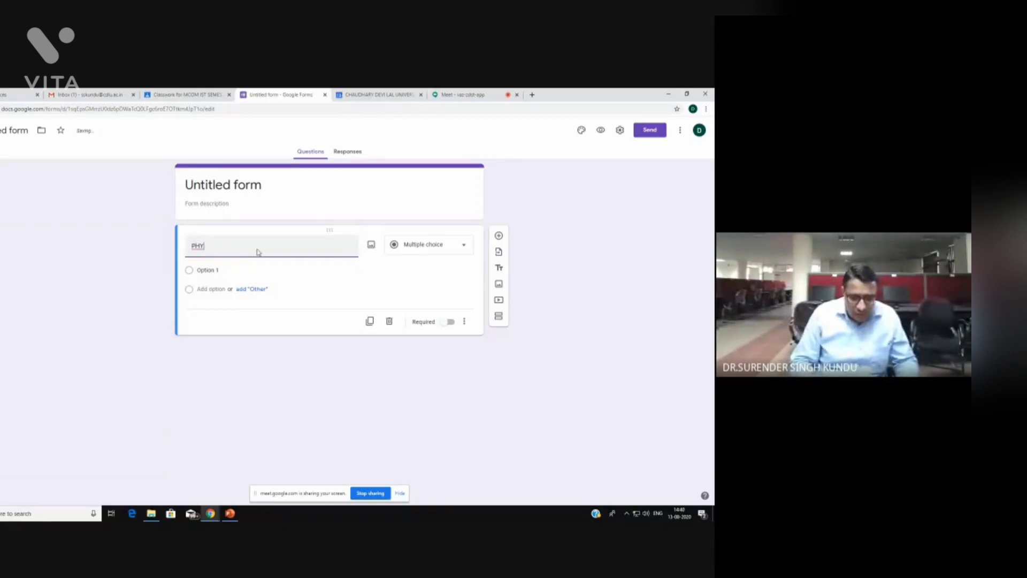
{"action": "type", "text": "GITAL"}
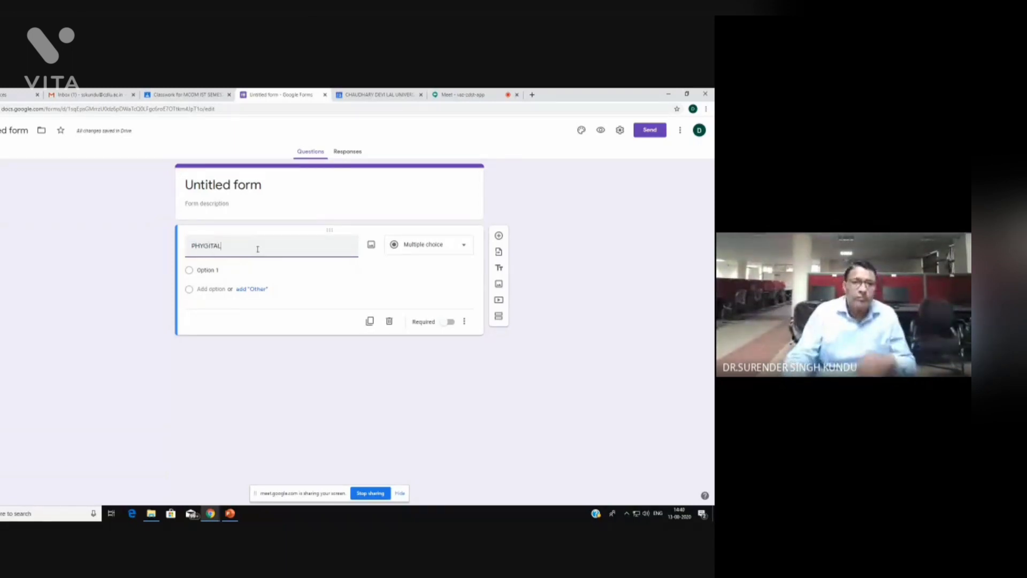
{"action": "left_click", "coordinate": [288, 294]}
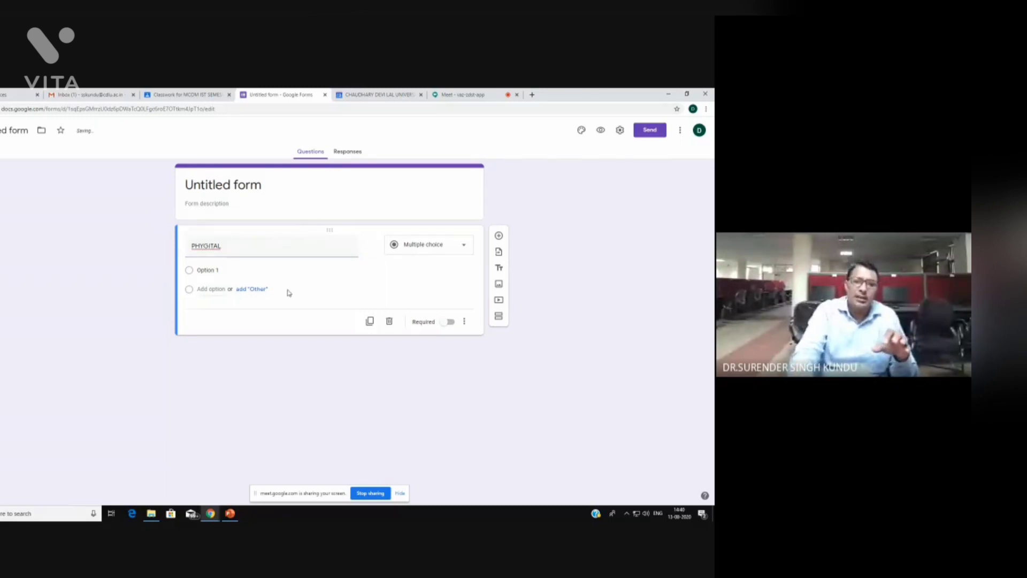
Set option 1 to PHY, add an Other choice, and check the empty Responses tab
{"action": "left_click", "coordinate": [213, 272]}
{"action": "type", "text": "P"}
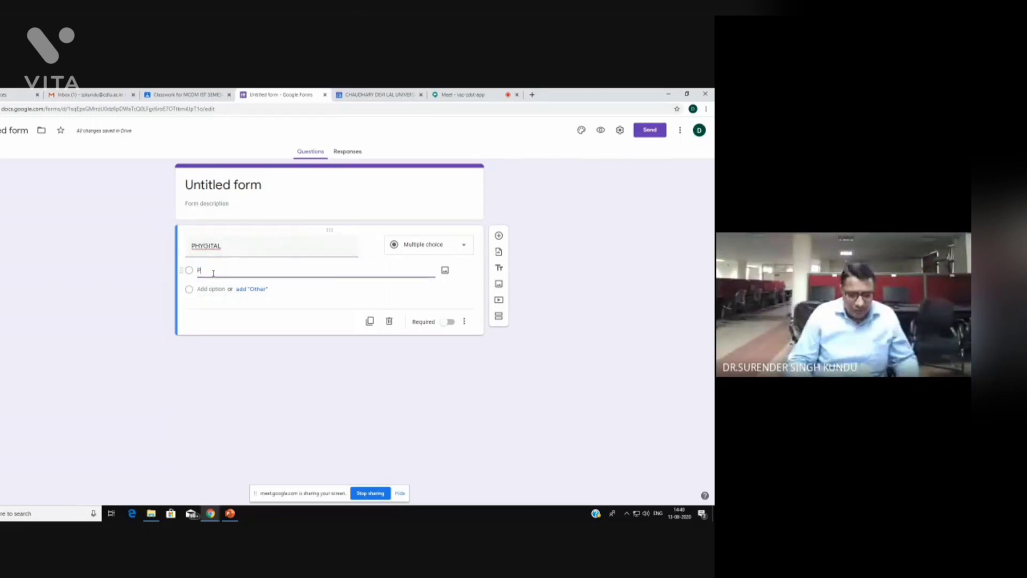
{"action": "type", "text": "HY"}
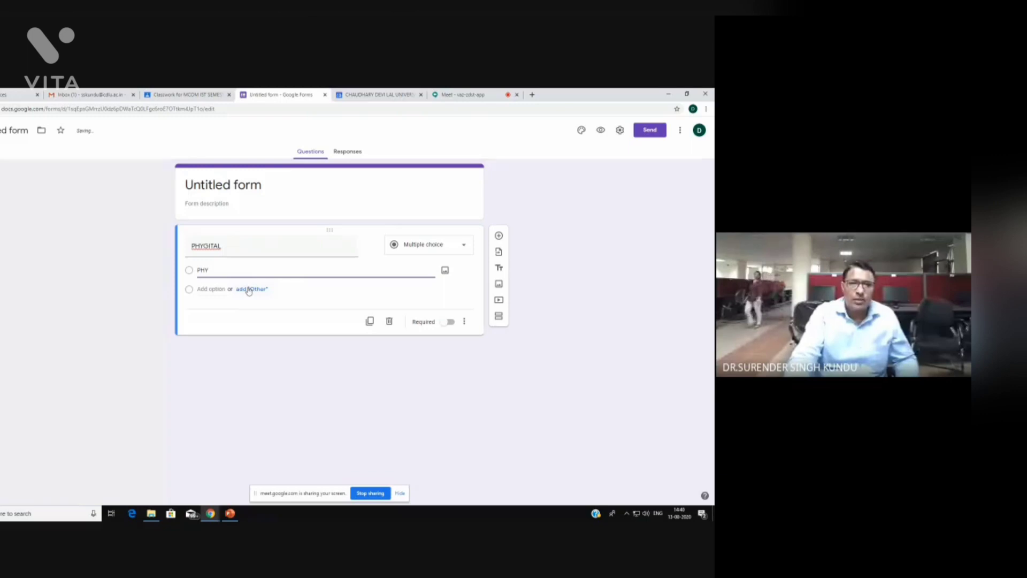
{"action": "left_click", "coordinate": [246, 289]}
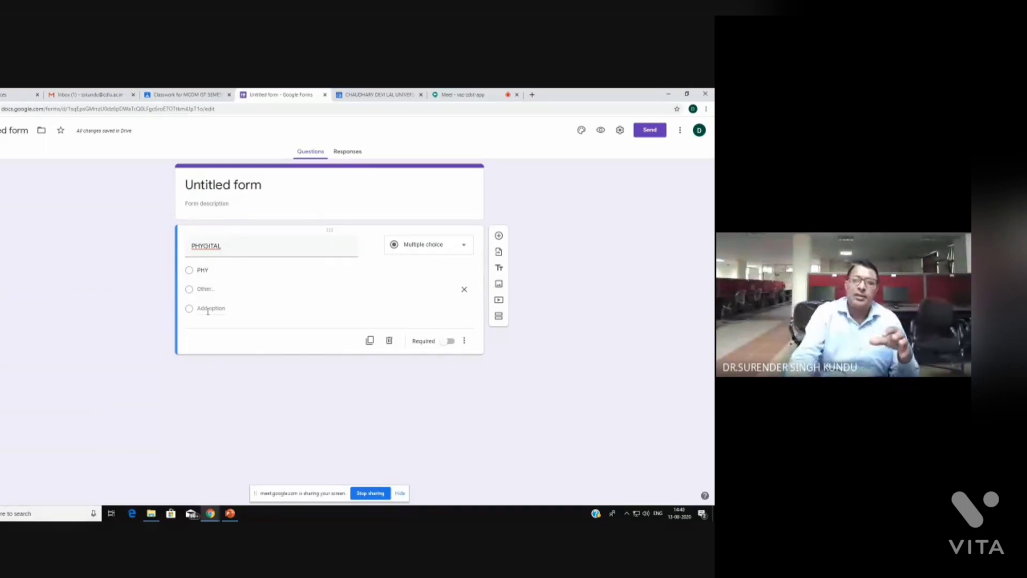
{"action": "left_click", "coordinate": [348, 151]}
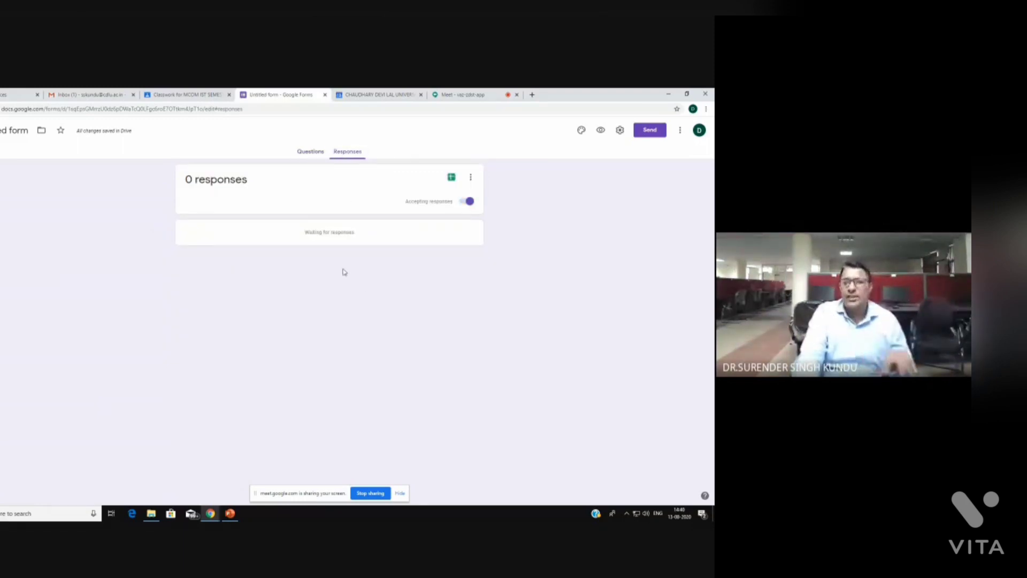
{"action": "left_click", "coordinate": [310, 152]}
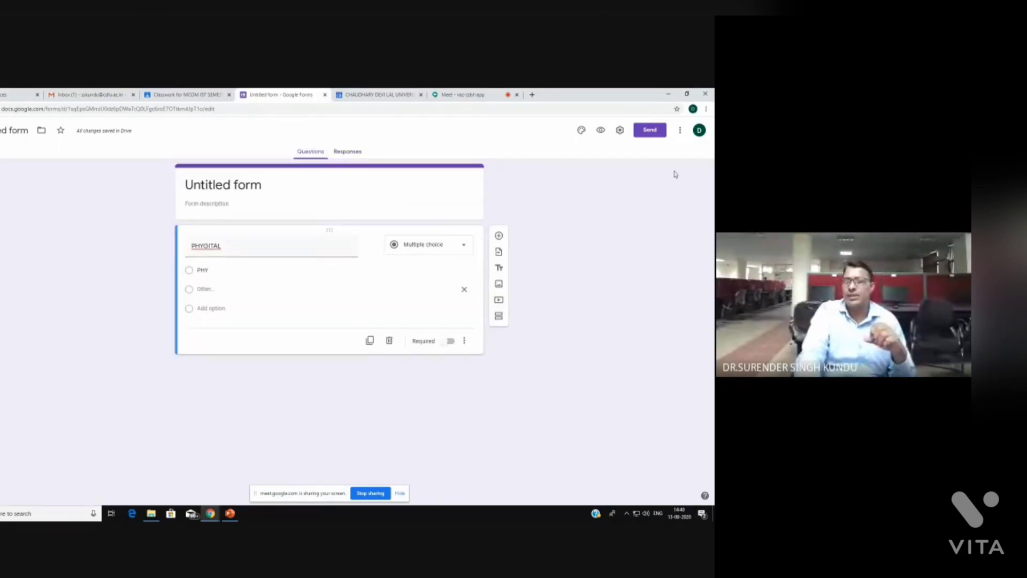
Email the form to the suggested outside contact, confirming the outside-university warning
{"action": "left_click", "coordinate": [650, 132]}
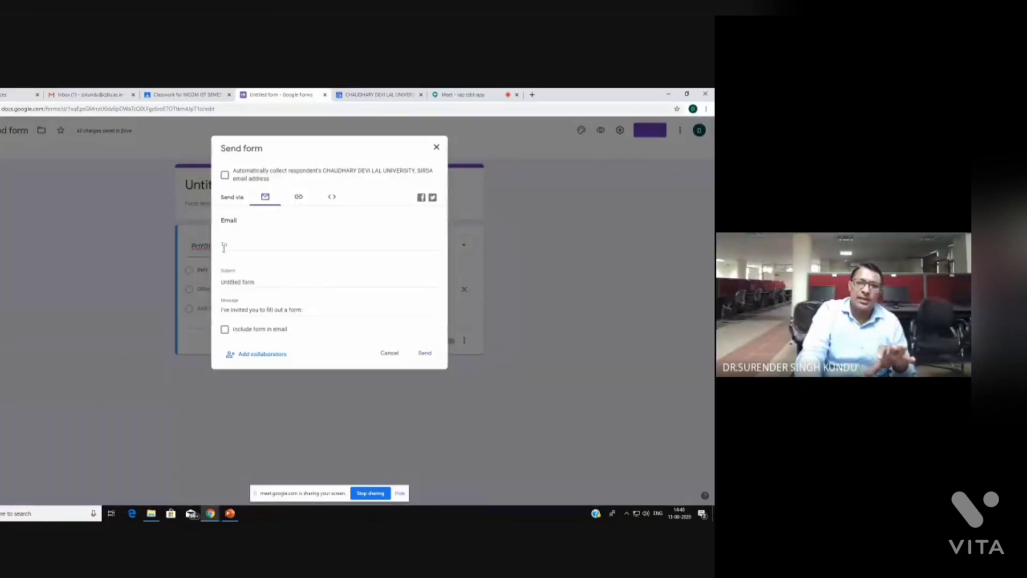
{"action": "left_click", "coordinate": [224, 247]}
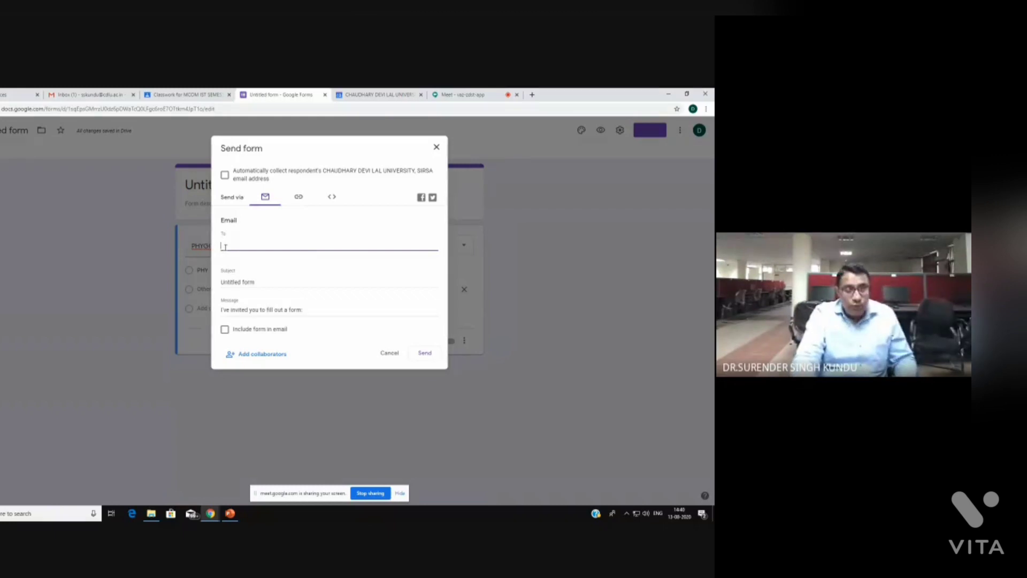
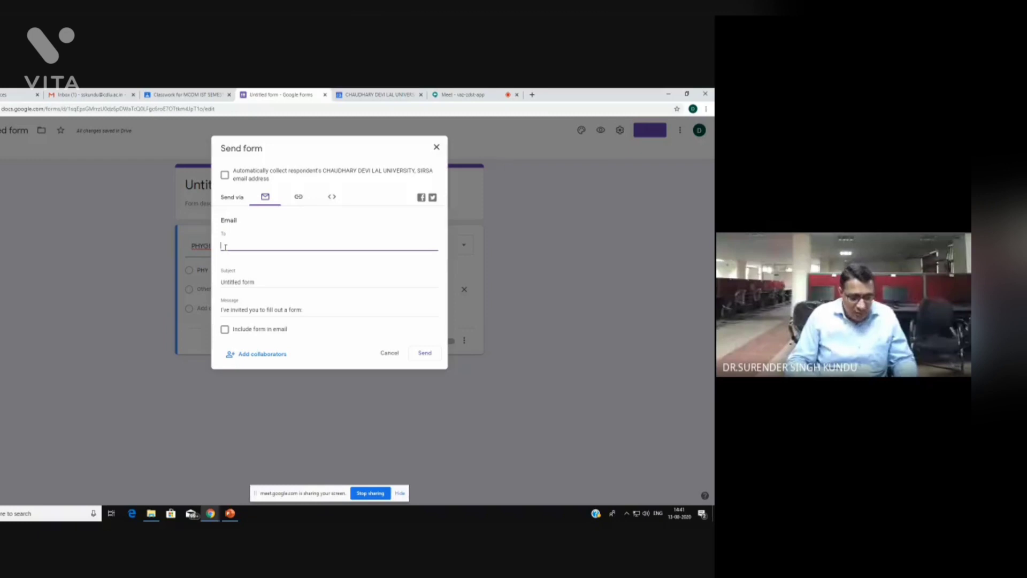
{"action": "type", "text": "Sak"}
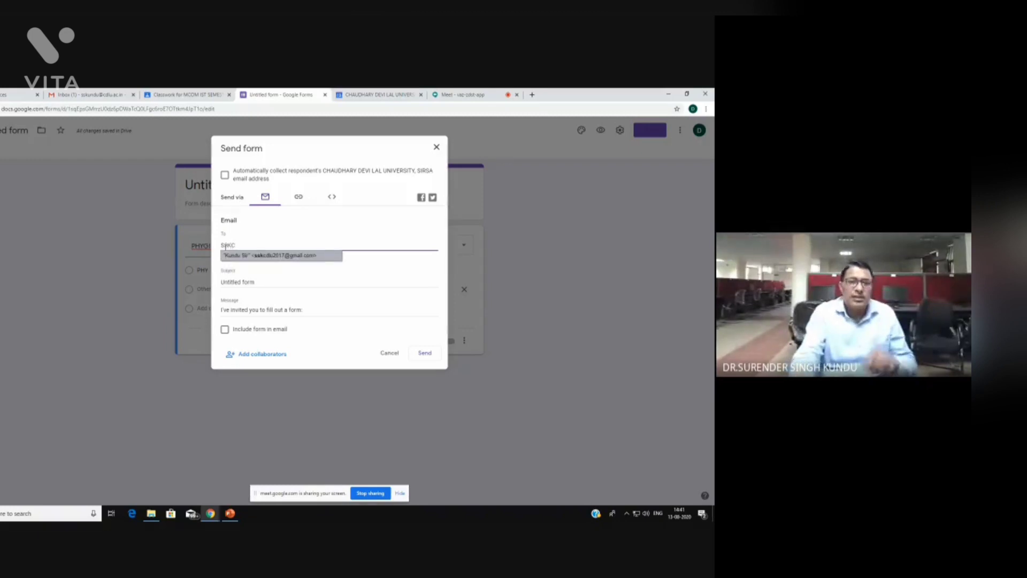
{"action": "type", "text": "c"}
{"action": "left_click", "coordinate": [272, 256]}
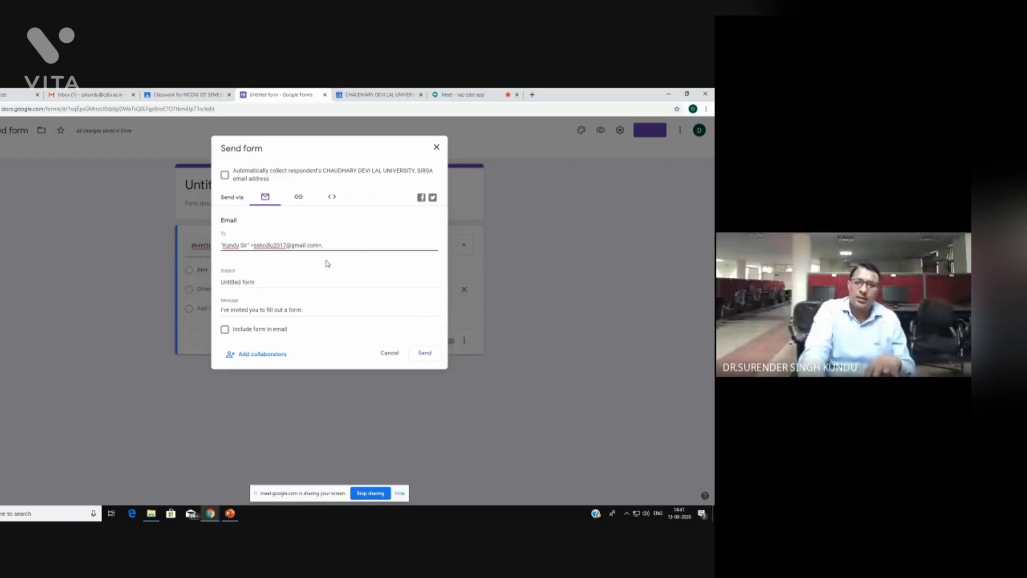
{"action": "left_click", "coordinate": [424, 355]}
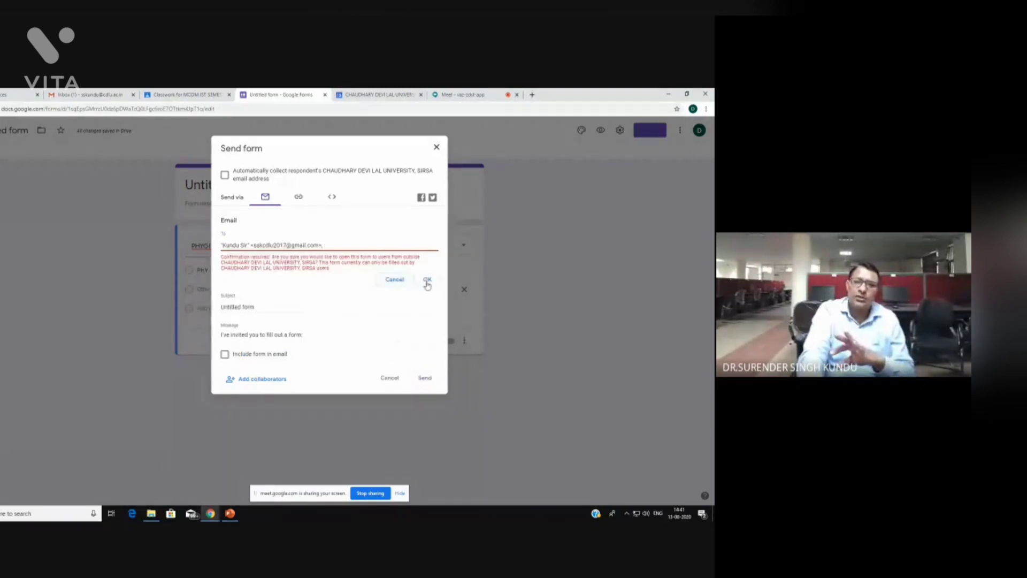
{"action": "left_click", "coordinate": [427, 280]}
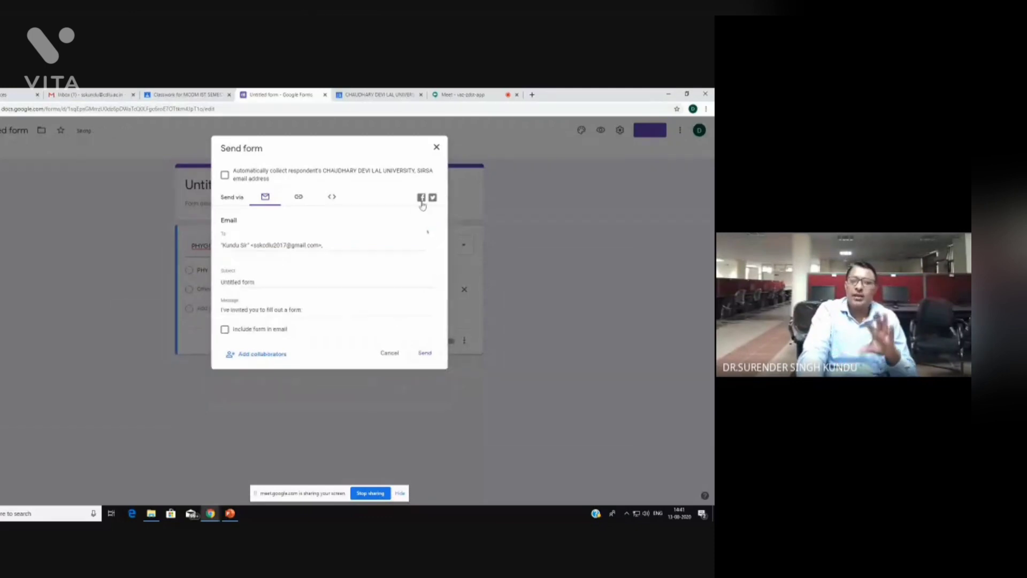
{"action": "left_click", "coordinate": [436, 149]}
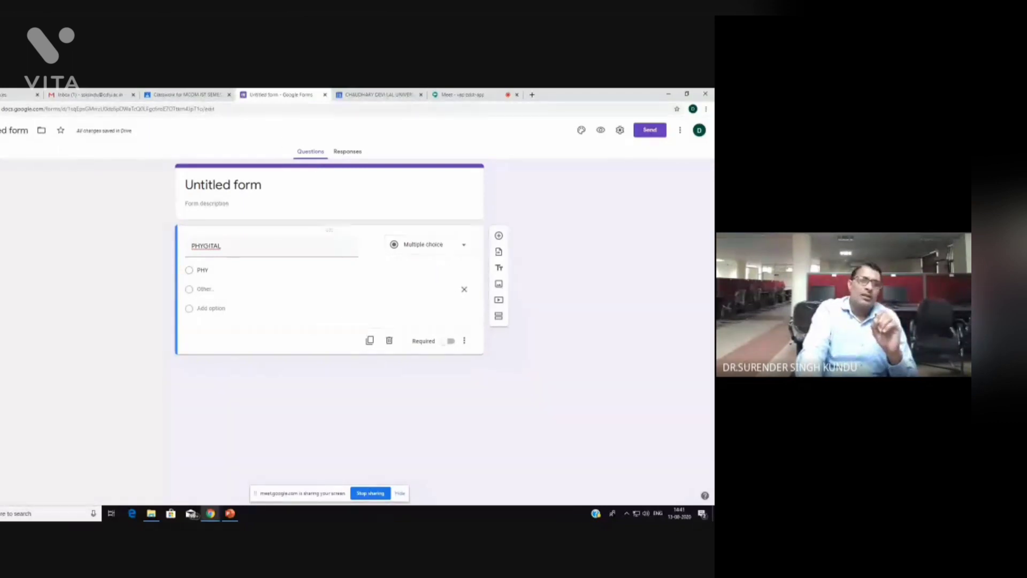
Close the assignment draft and open the MCOM IST SEMESTER Stream page showing the RM post
{"action": "left_click", "coordinate": [190, 97]}
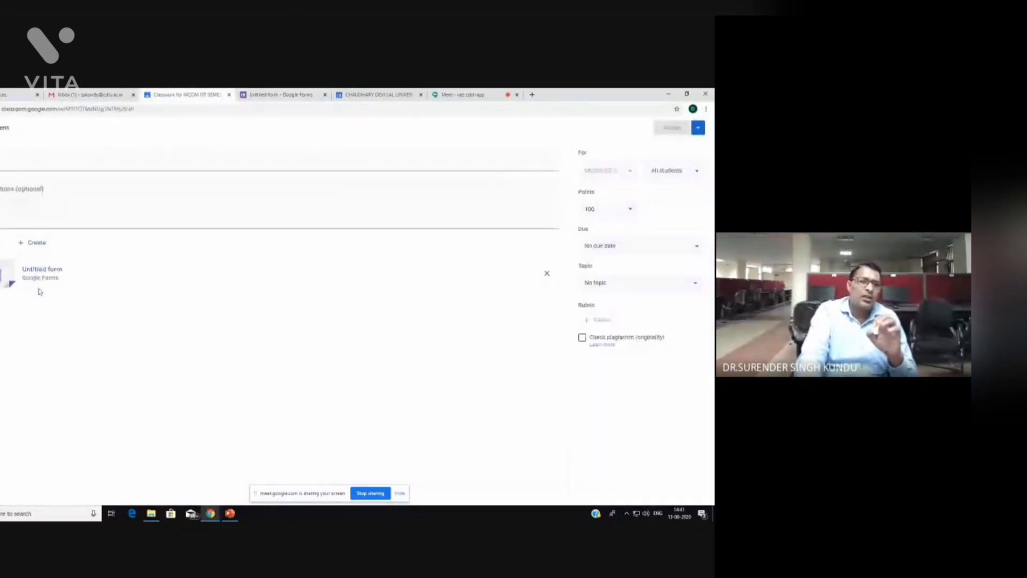
{"action": "left_click", "coordinate": [35, 244]}
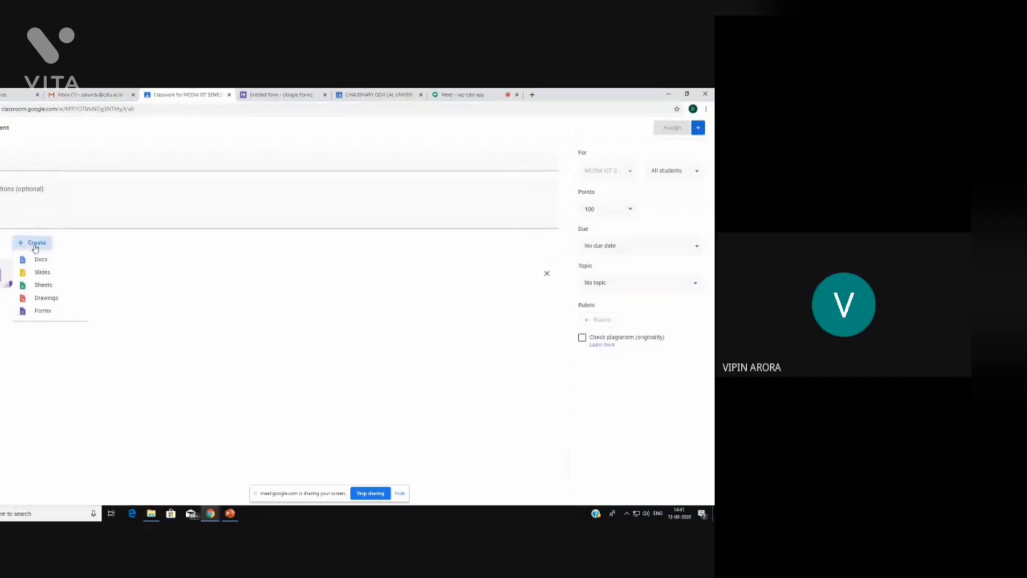
{"action": "left_click", "coordinate": [128, 366]}
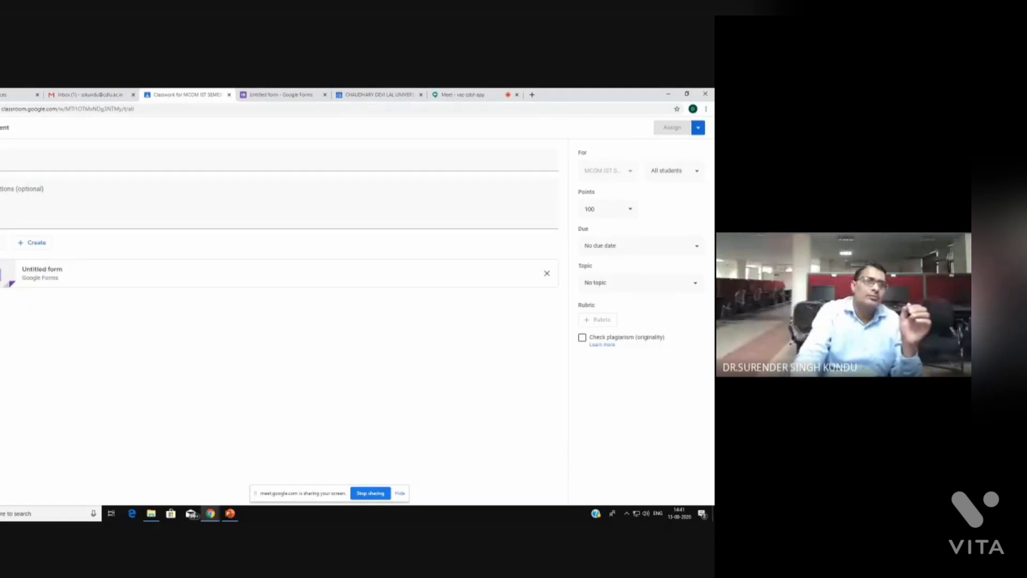
{"action": "left_click", "coordinate": [1, 127]}
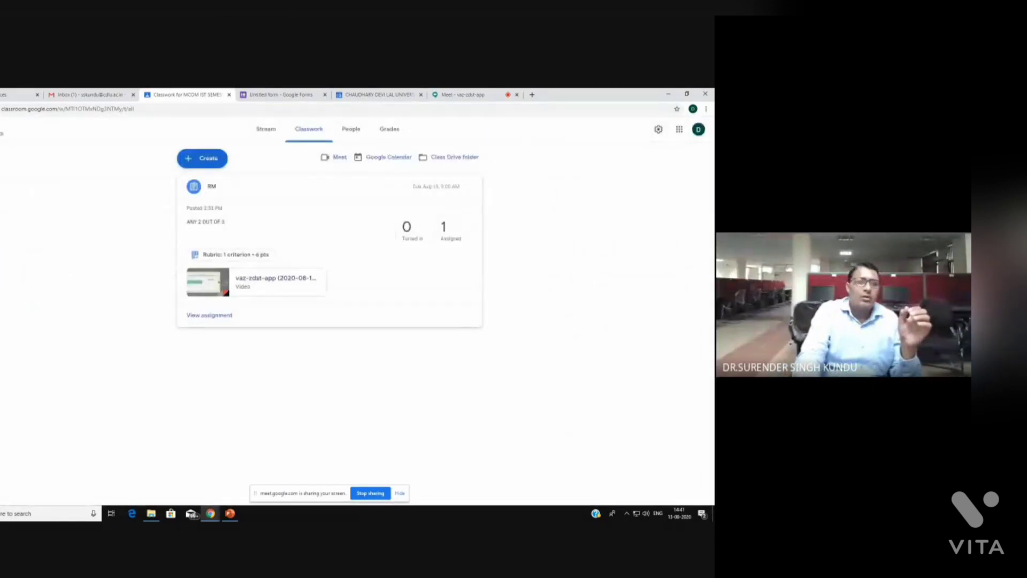
{"action": "left_click", "coordinate": [13, 224]}
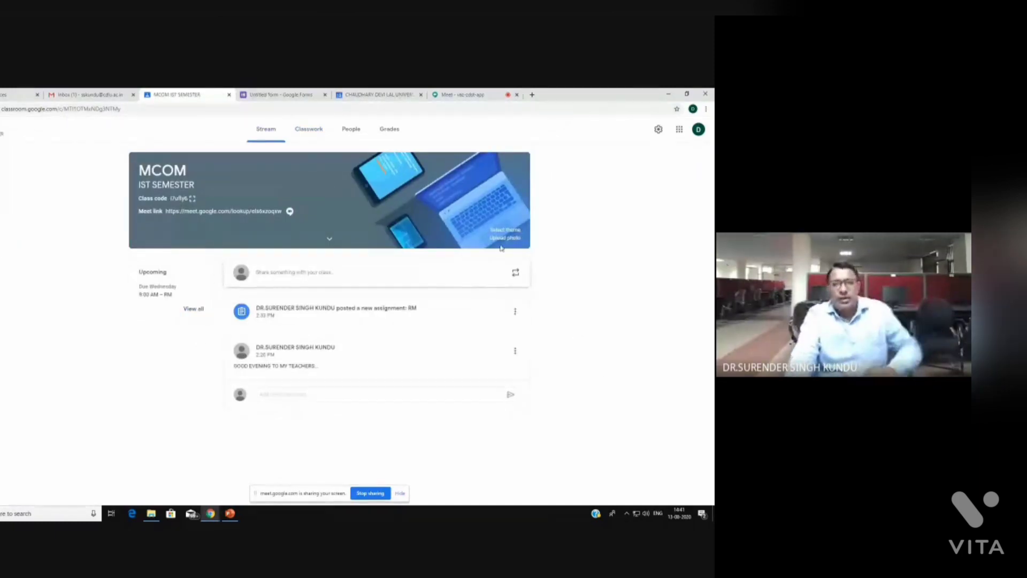
Create a new quiz assignment from Classwork, dismissing the originality reports notice
{"action": "left_click", "coordinate": [304, 131]}
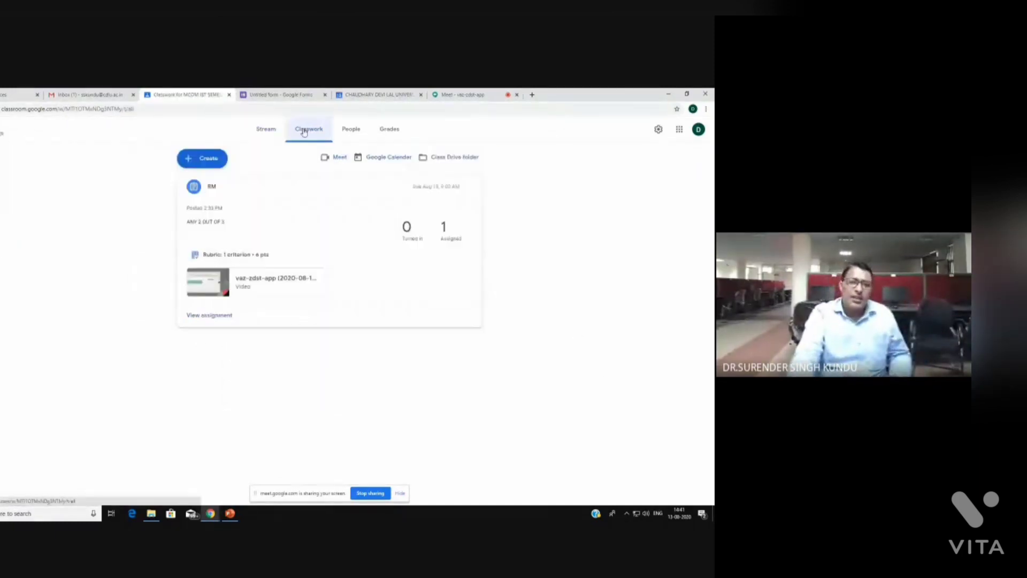
{"action": "left_click", "coordinate": [196, 159]}
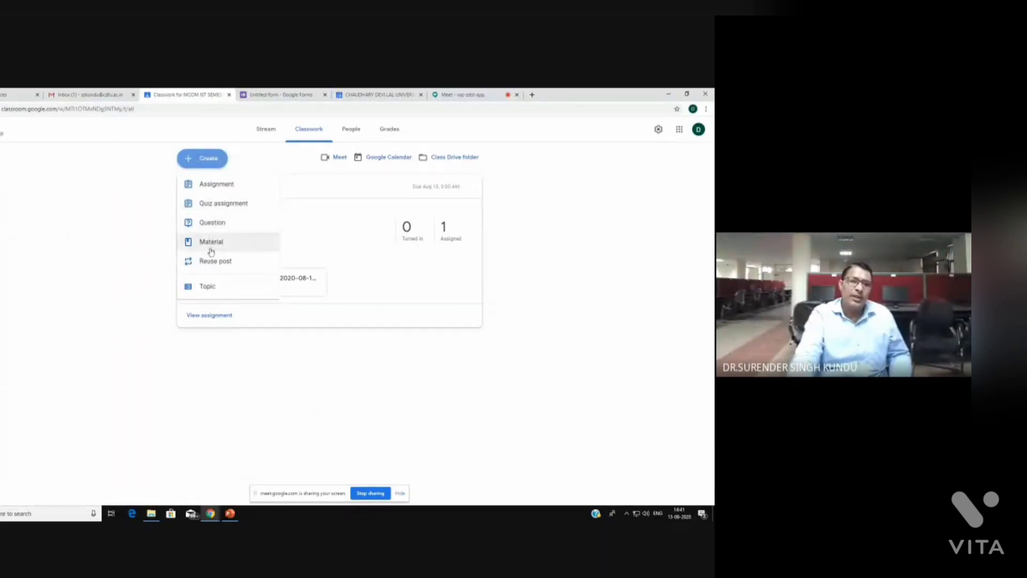
{"action": "left_click", "coordinate": [223, 206]}
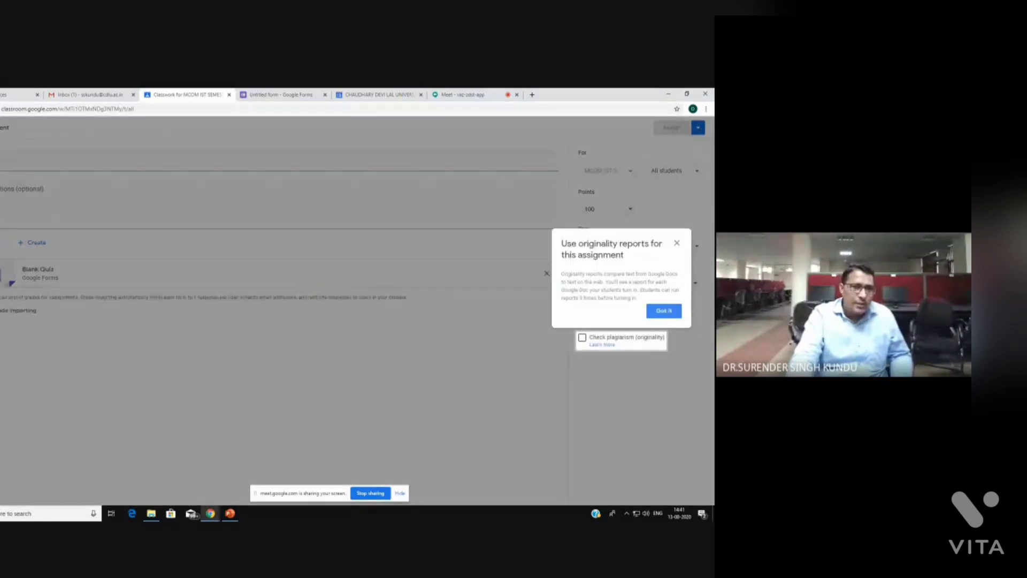
{"action": "left_click", "coordinate": [677, 243]}
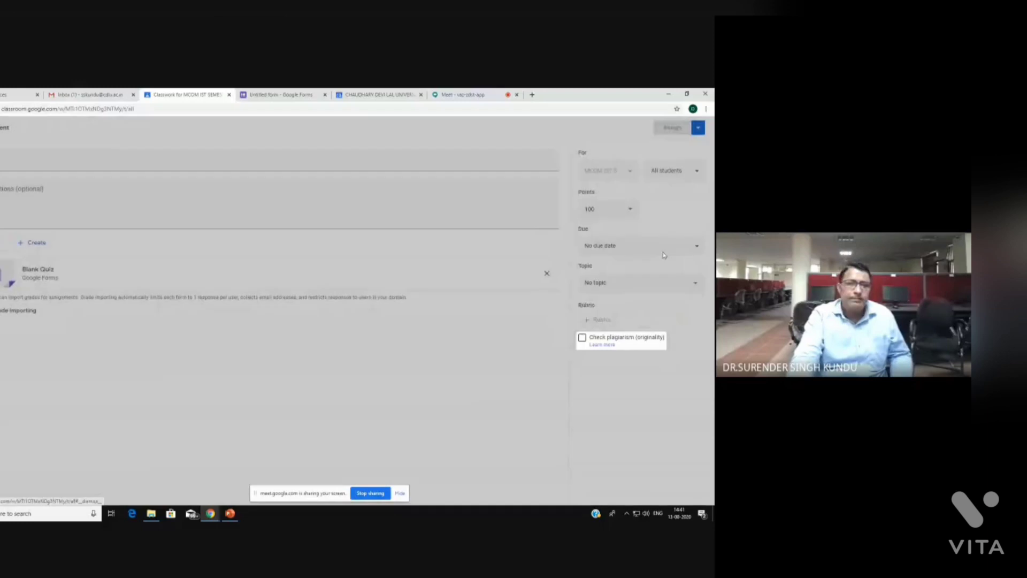
Open the attached Blank Quiz form in a new tab
{"action": "left_click", "coordinate": [41, 167]}
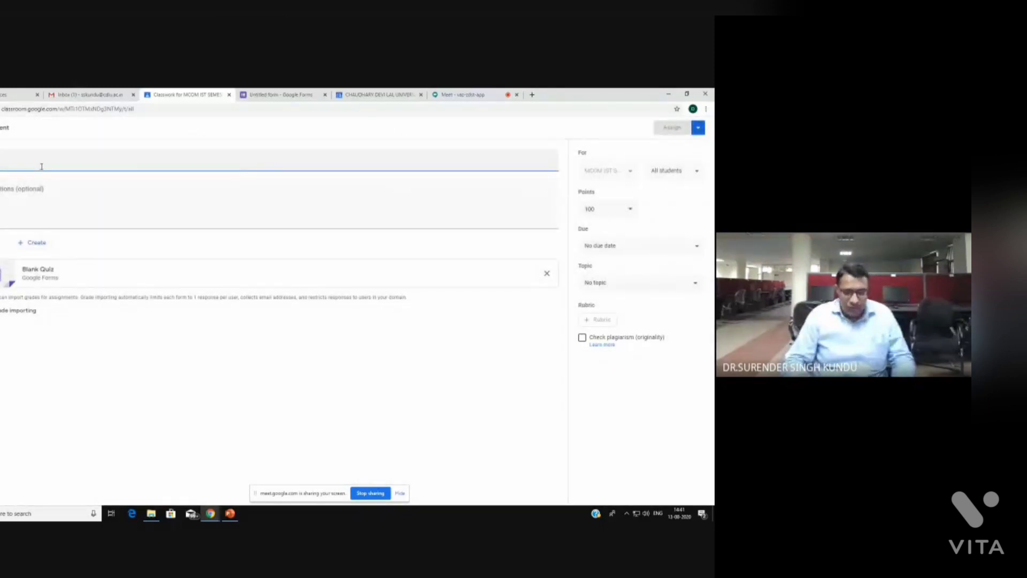
{"action": "left_click", "coordinate": [12, 216]}
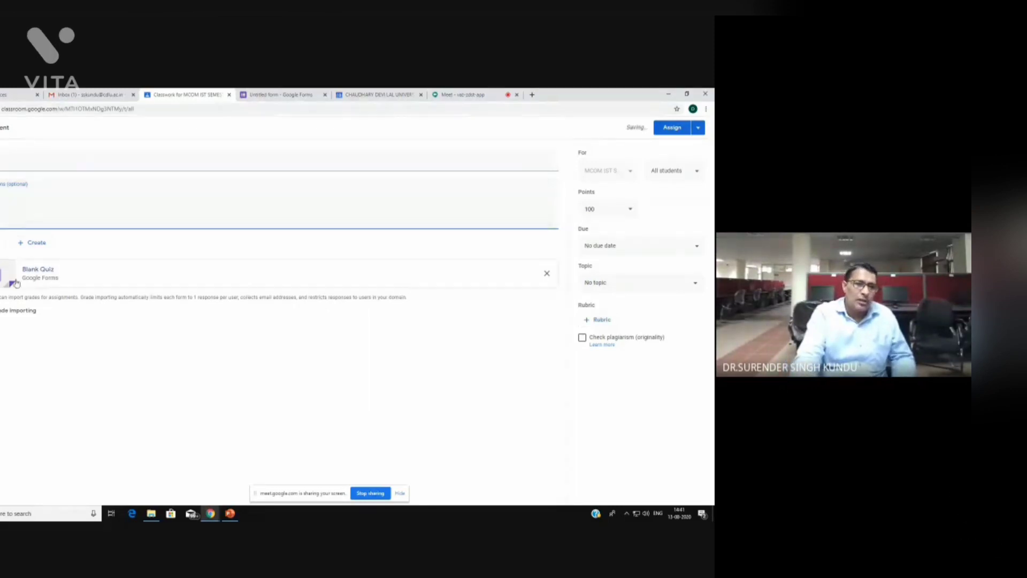
{"action": "left_click", "coordinate": [31, 273]}
{"action": "left_click", "coordinate": [32, 271]}
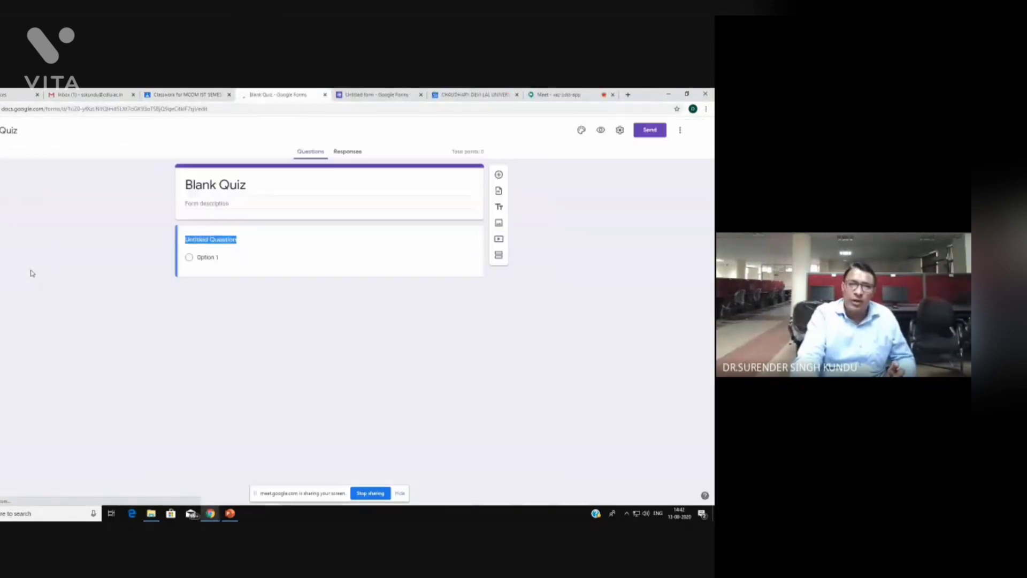
Dismiss the quizzes tour and begin entering a form description
{"action": "left_click", "coordinate": [217, 203]}
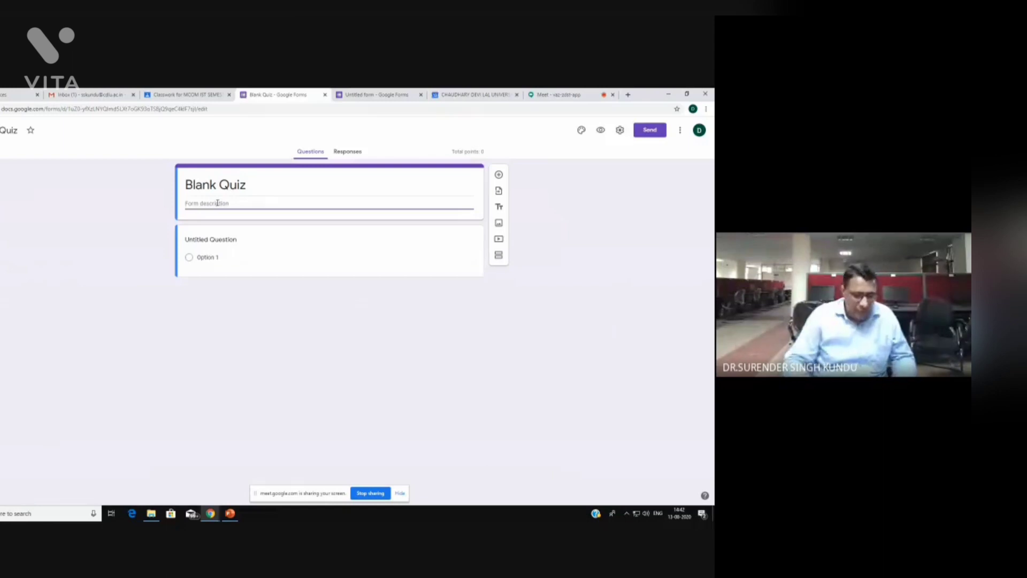
{"action": "type", "text": "S"}
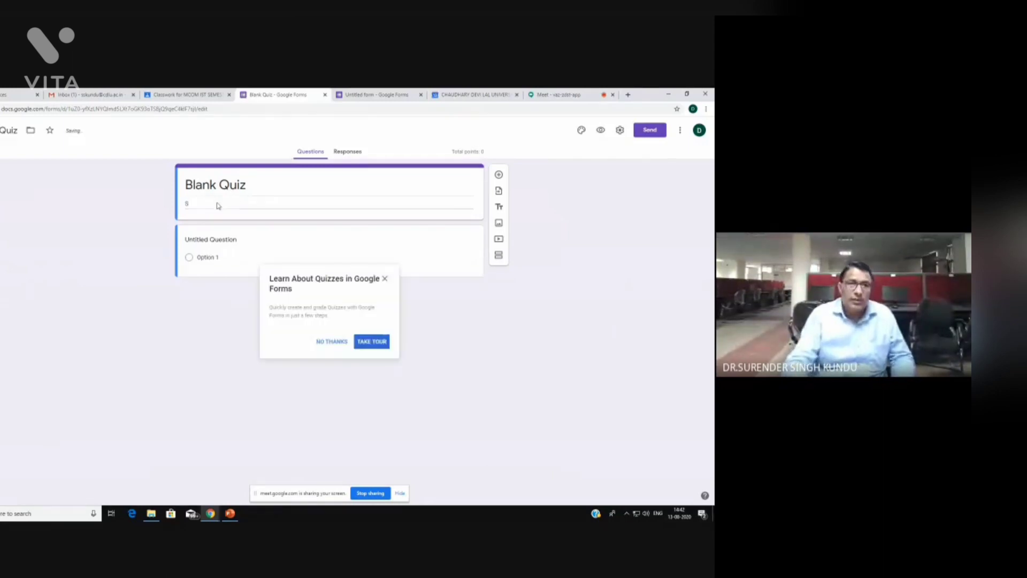
{"action": "left_click", "coordinate": [385, 279]}
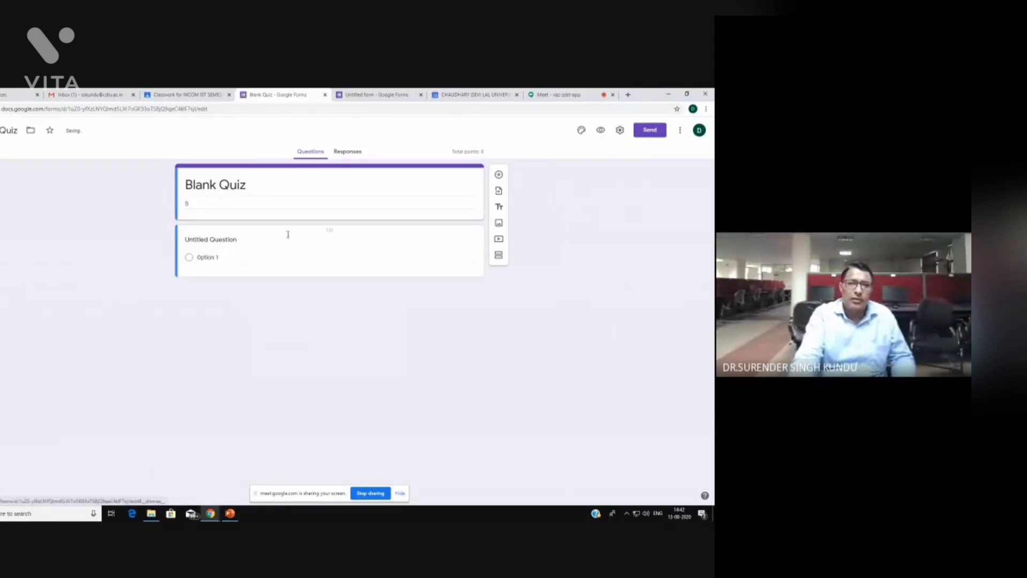
{"action": "double_click", "coordinate": [210, 204]}
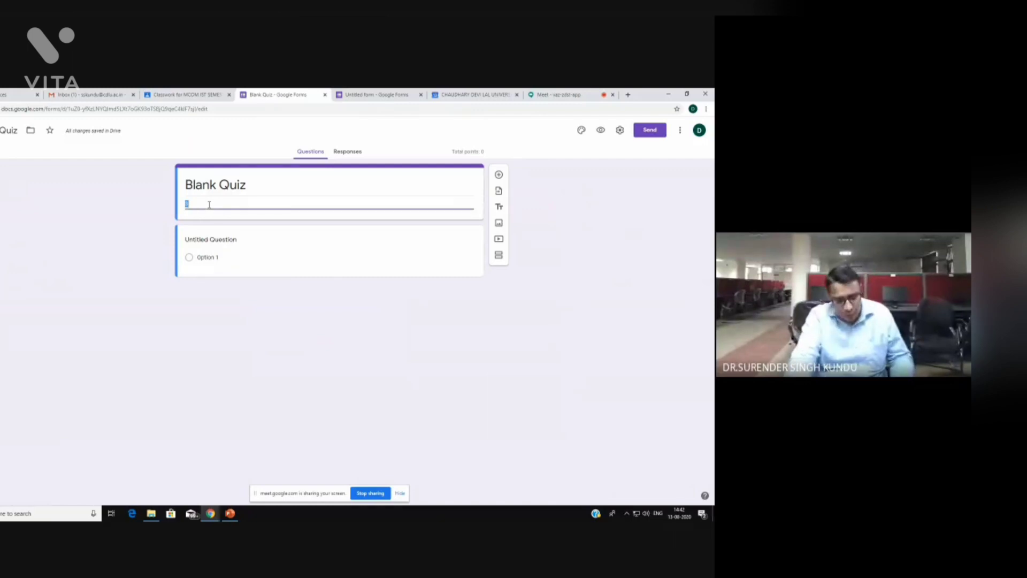
{"action": "type", "text": "L"}
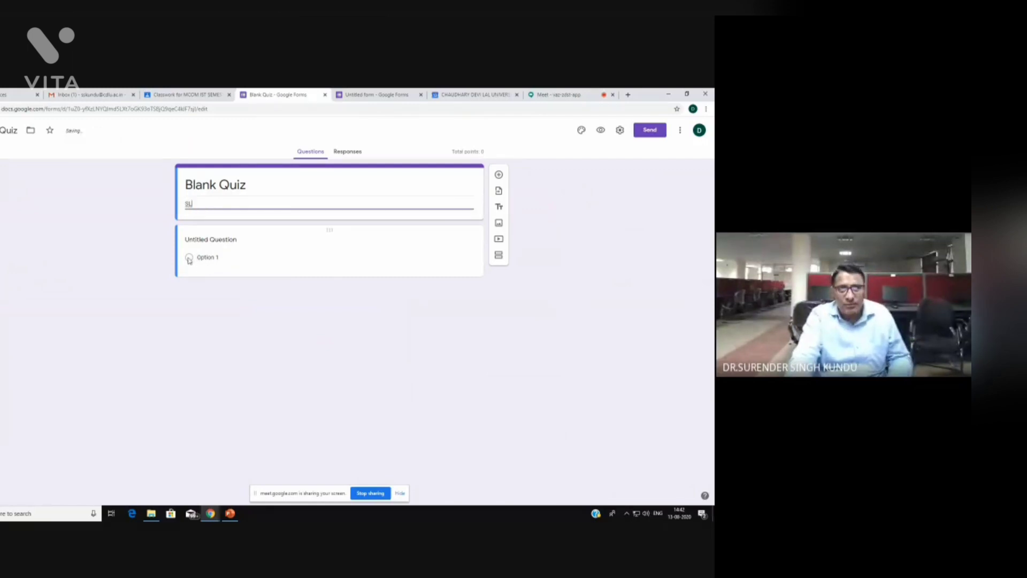
Give the question answer choices .01, .05, .10, .98 and an Other choice
{"action": "left_click", "coordinate": [198, 258]}
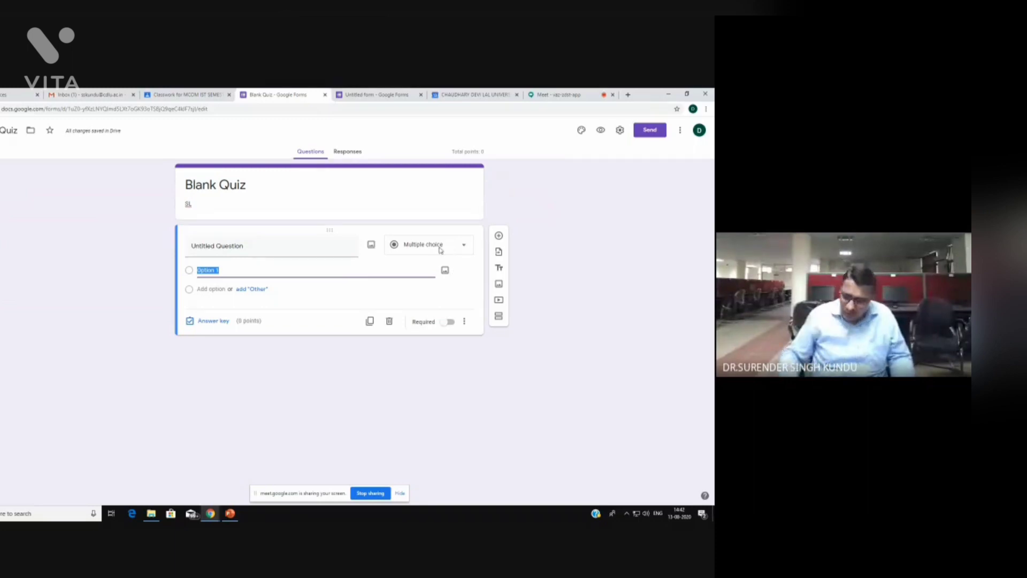
{"action": "type", "text": "01"}
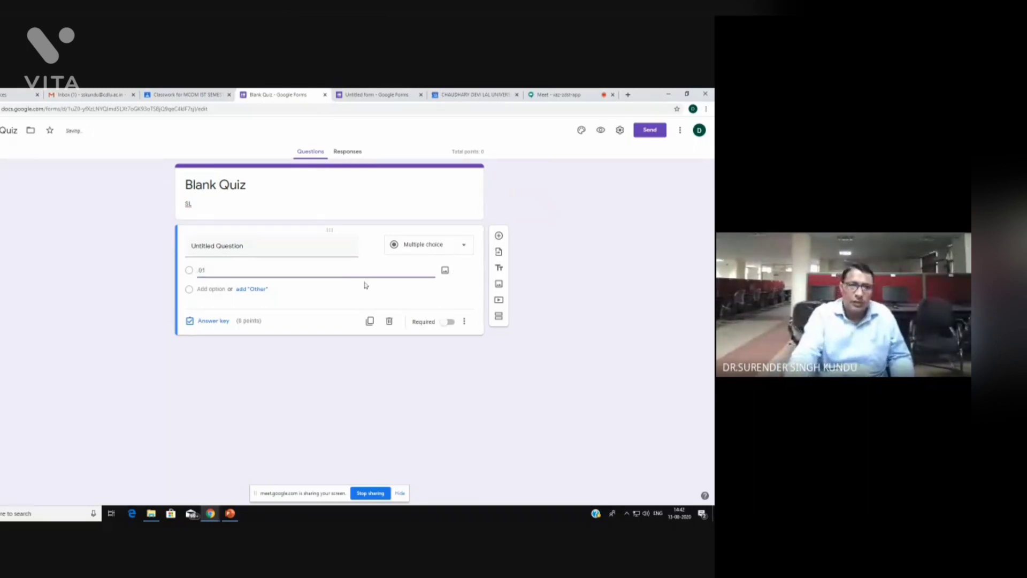
{"action": "left_click", "coordinate": [259, 289]}
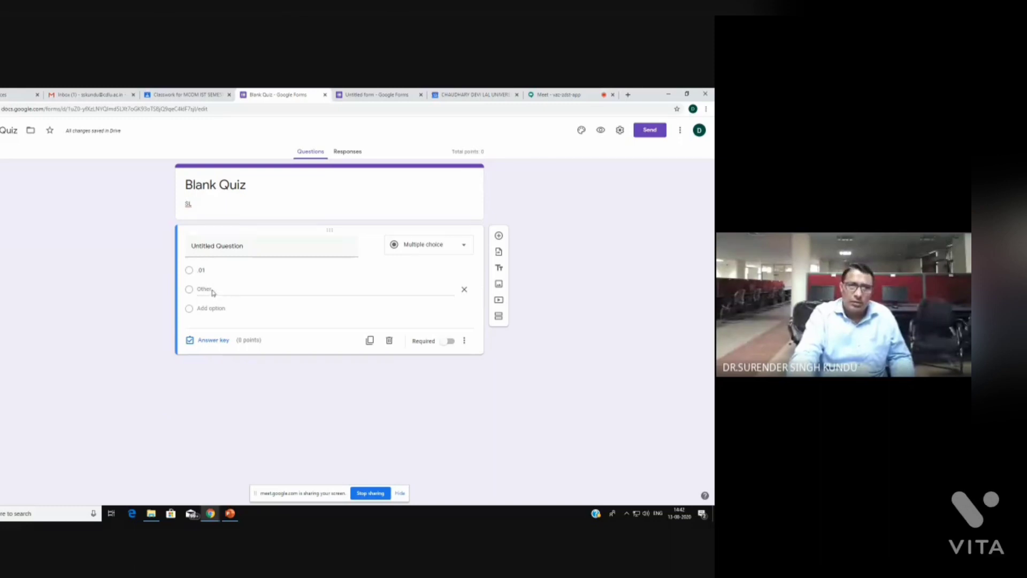
{"action": "left_click", "coordinate": [212, 309]}
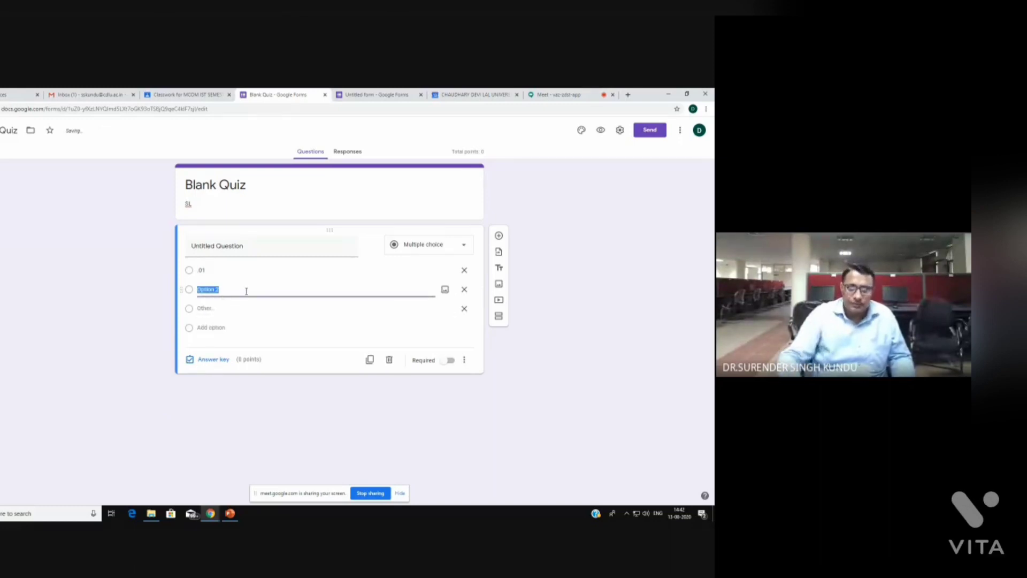
{"action": "key", "text": "BackSpace"}
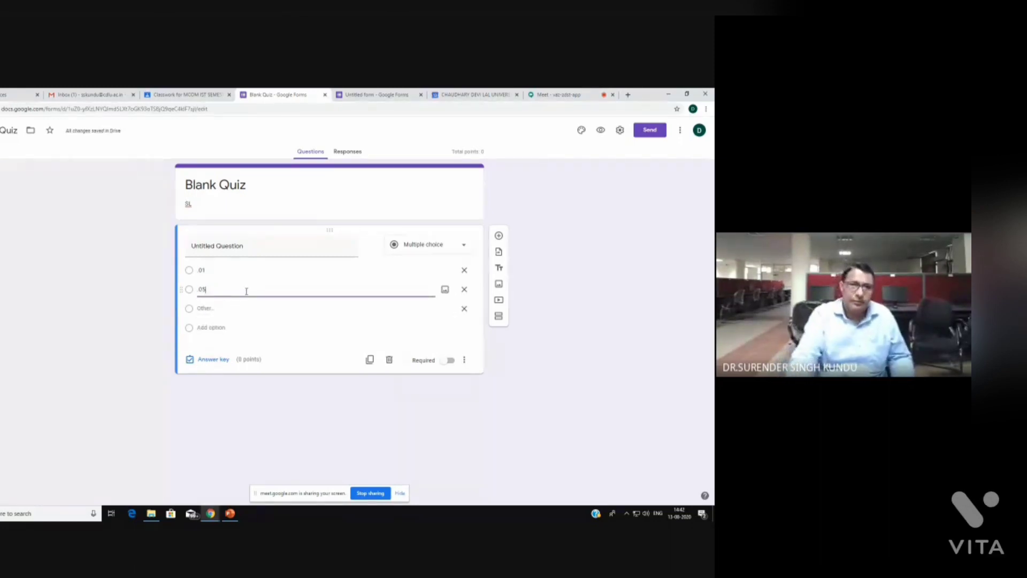
{"action": "left_click", "coordinate": [211, 328]}
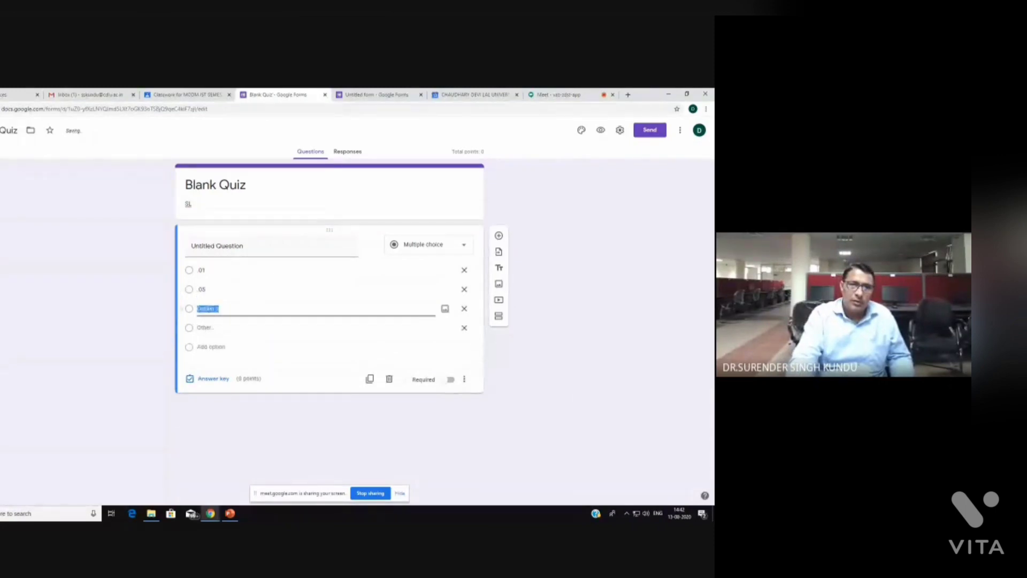
{"action": "type", "text": "0"}
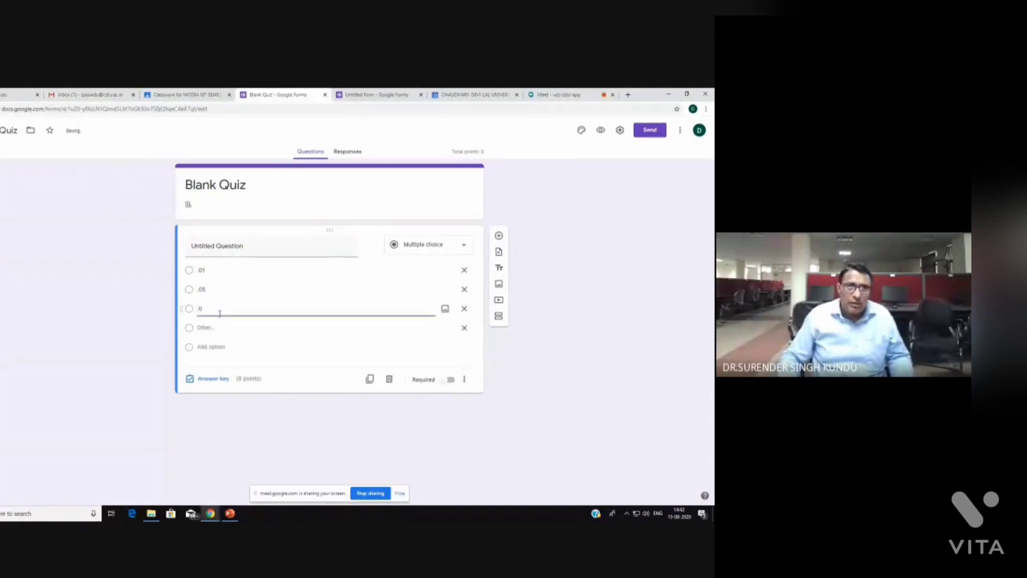
{"action": "type", "text": ".10"}
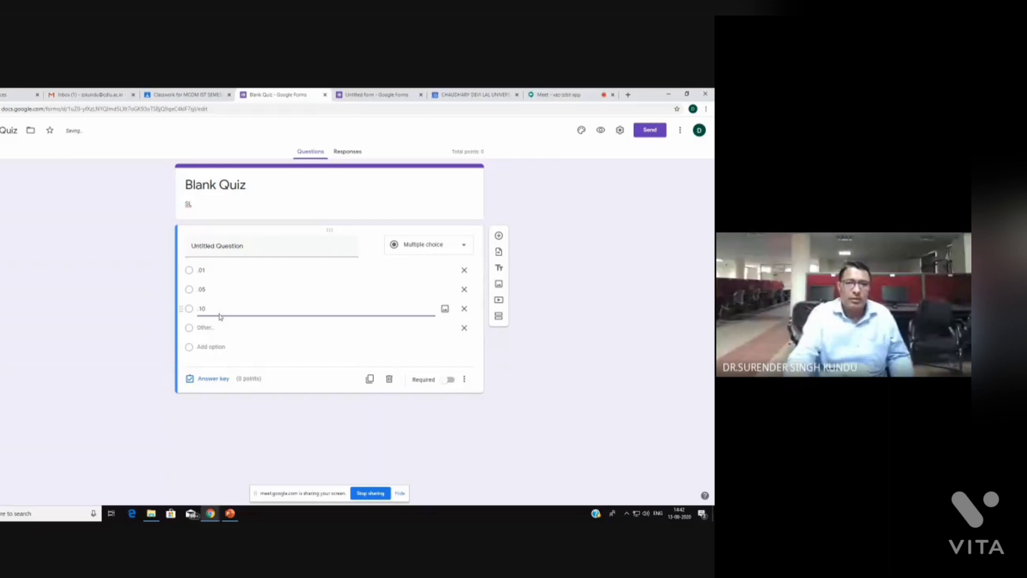
{"action": "left_click", "coordinate": [203, 347]}
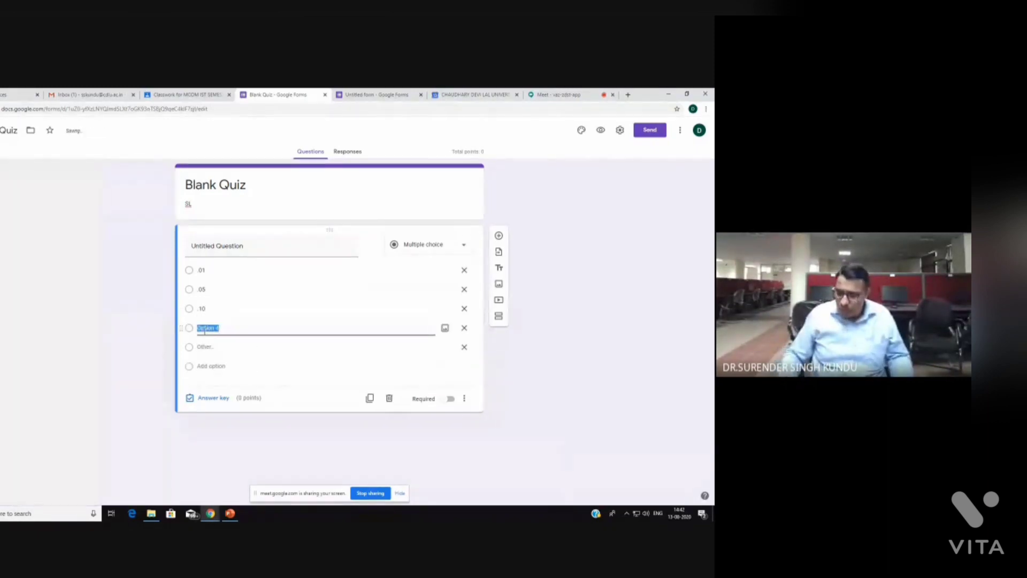
{"action": "key", "text": "BackSpace"}
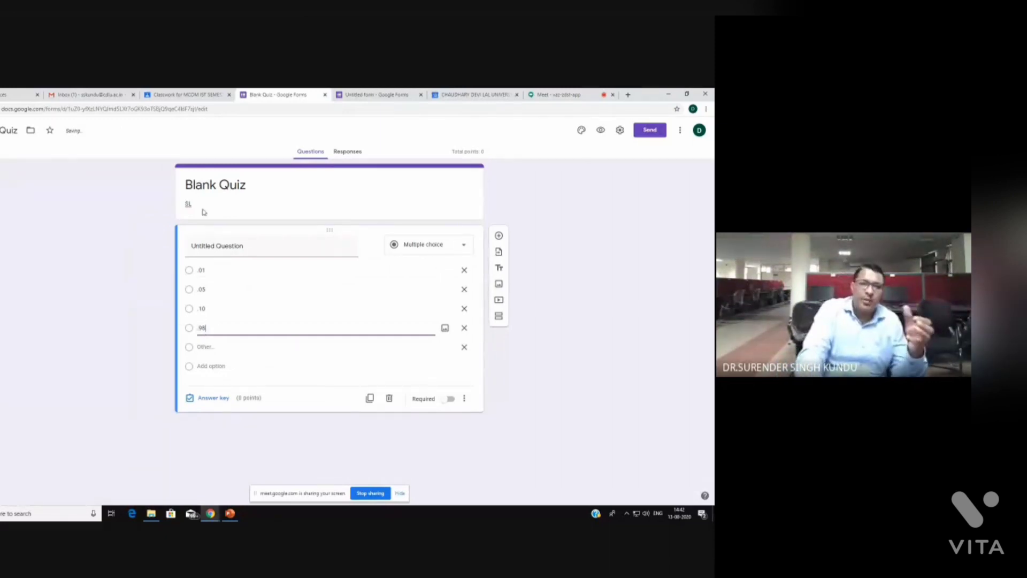
Set the form description to BEST LOF SIG
{"action": "left_click", "coordinate": [195, 205]}
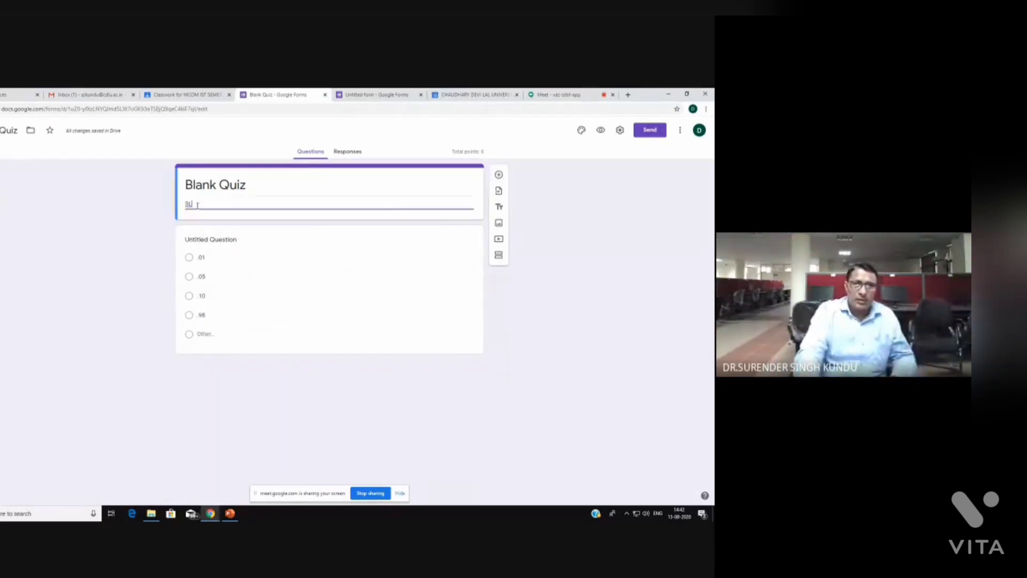
{"action": "type", "text": "Sk"}
{"action": "key", "text": "BackSpace"}
{"action": "key", "text": "BackSpace"}
{"action": "type", "text": "BEST"}
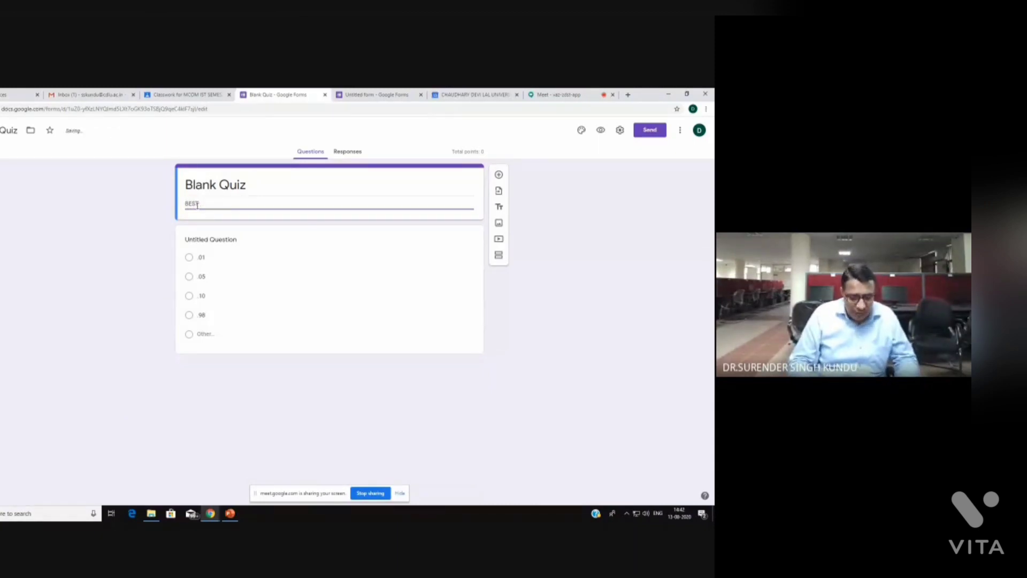
{"action": "type", "text": " LO"}
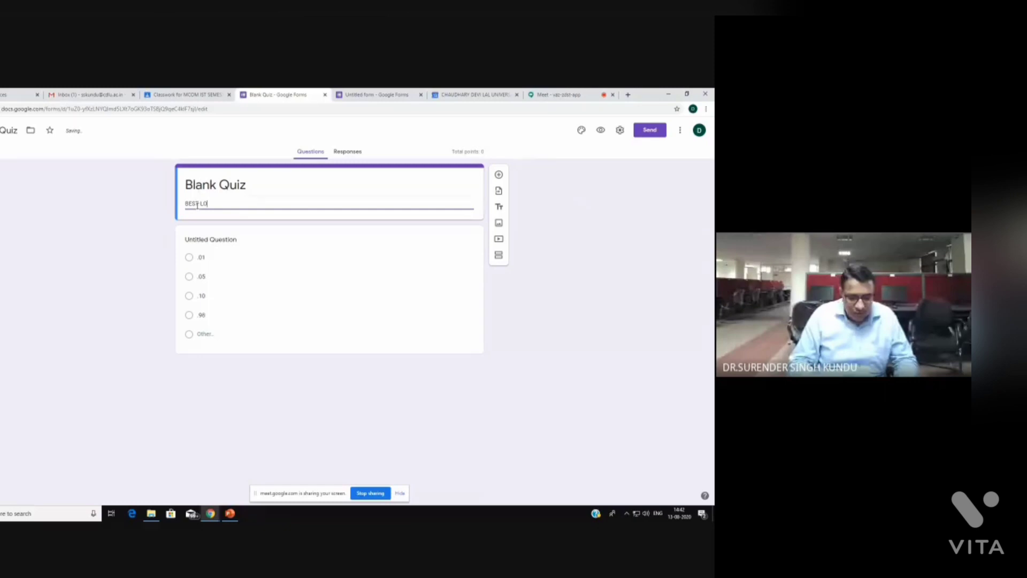
{"action": "type", "text": "F SIG"}
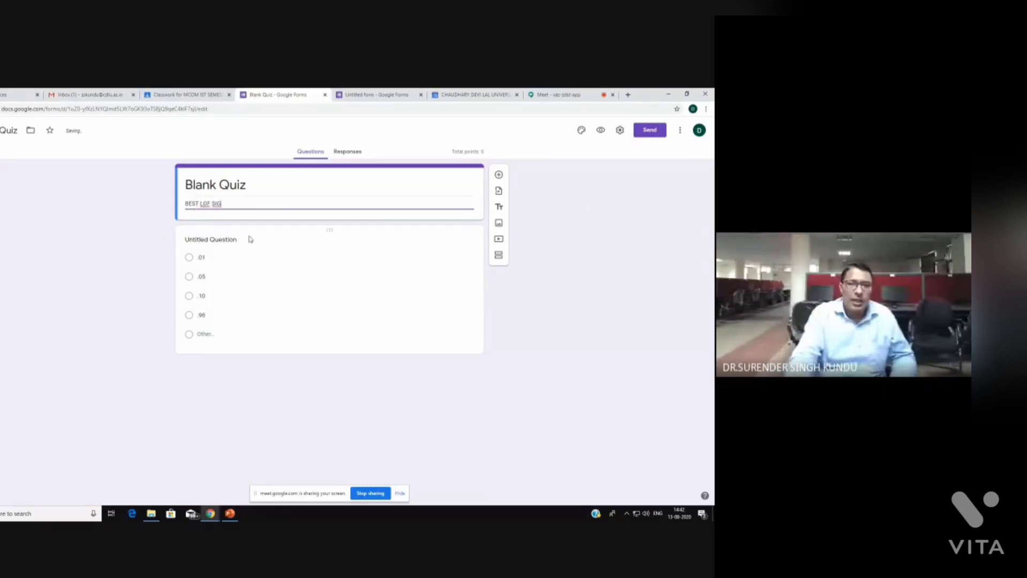
{"action": "left_click", "coordinate": [459, 395]}
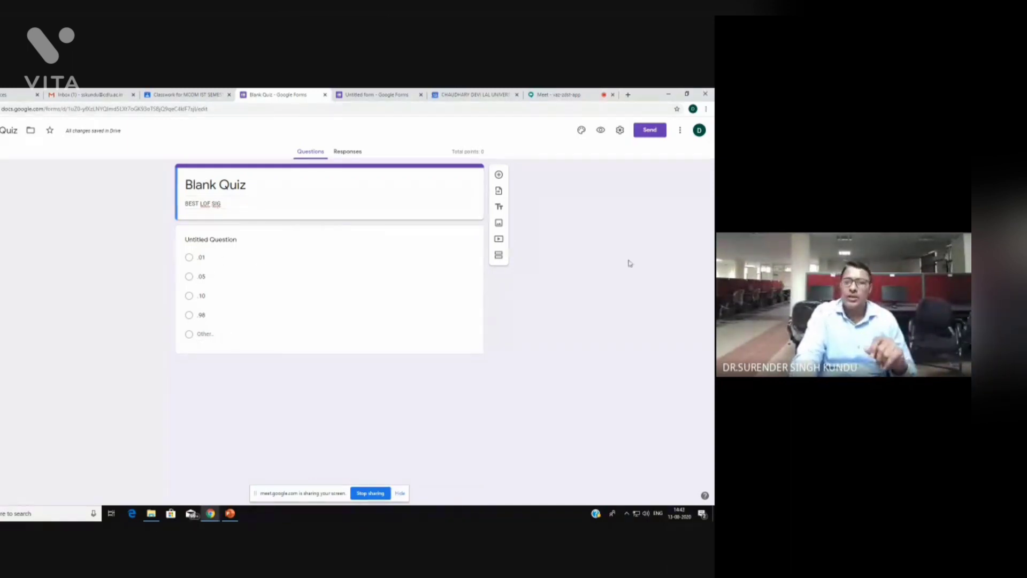
{"action": "left_click", "coordinate": [647, 133]}
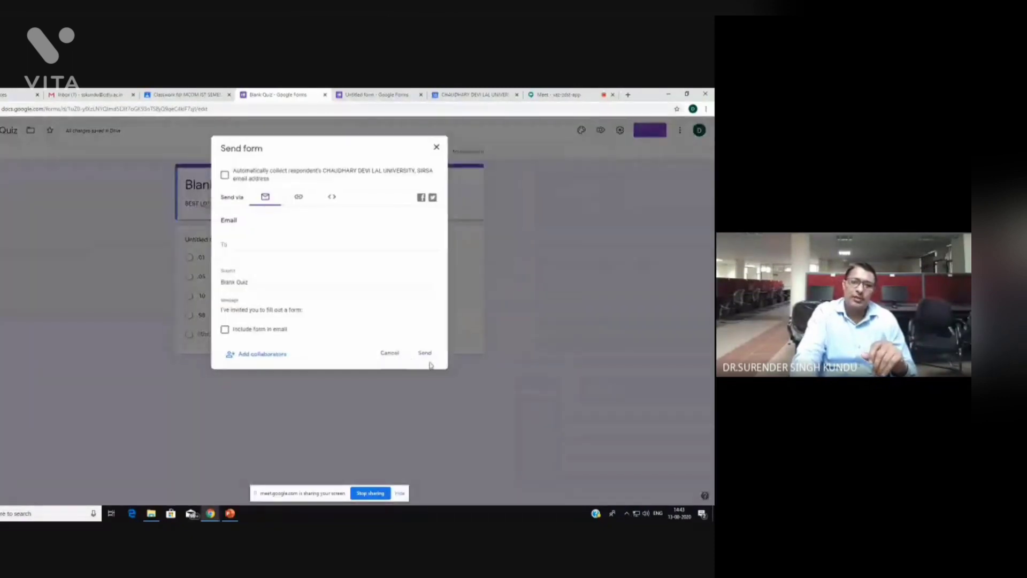
Email the Blank Quiz, with the form included, to the suggested outside contact
{"action": "left_click", "coordinate": [231, 243]}
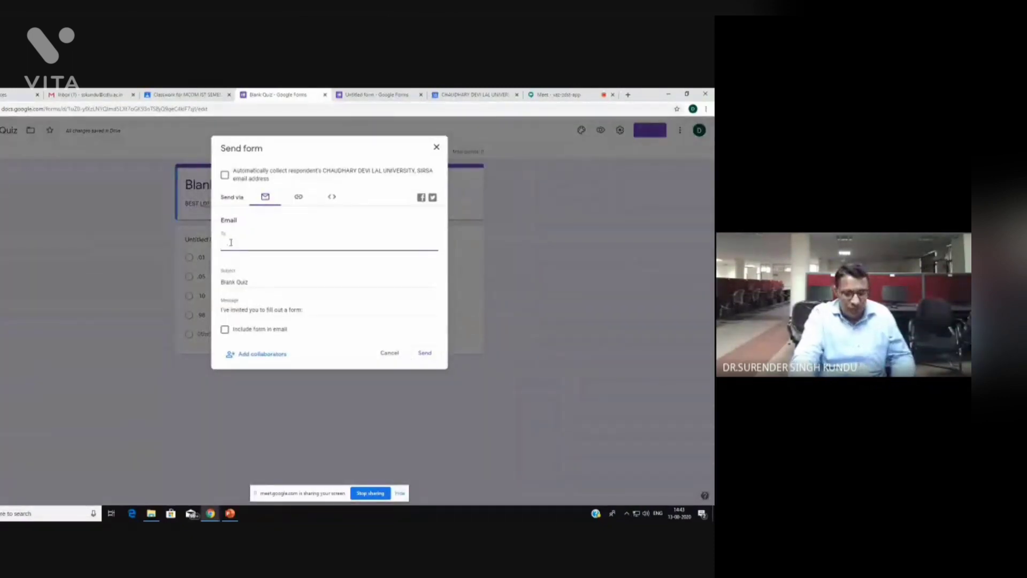
{"action": "type", "text": "ss"}
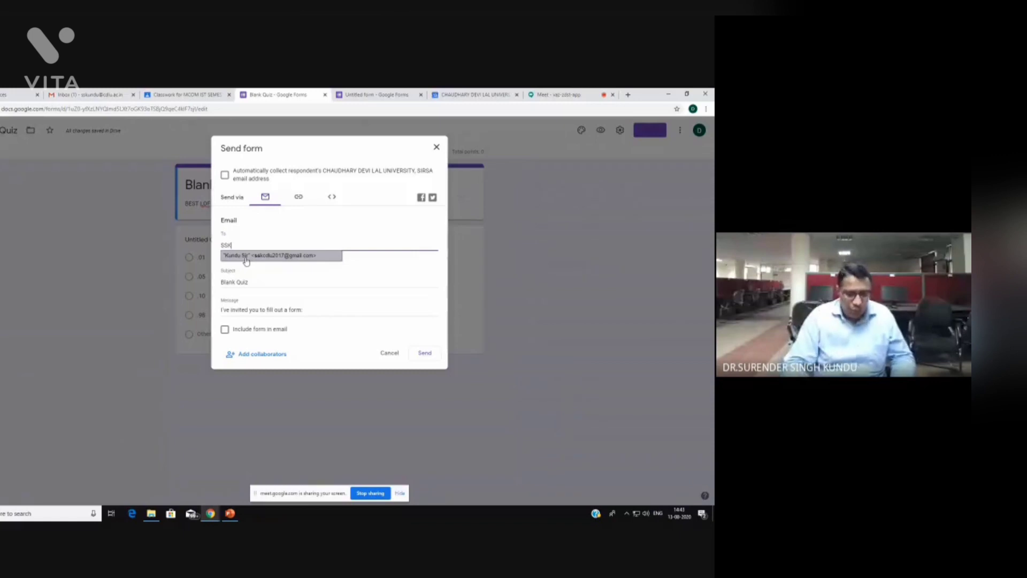
{"action": "type", "text": "kcd"}
{"action": "left_click", "coordinate": [246, 257]}
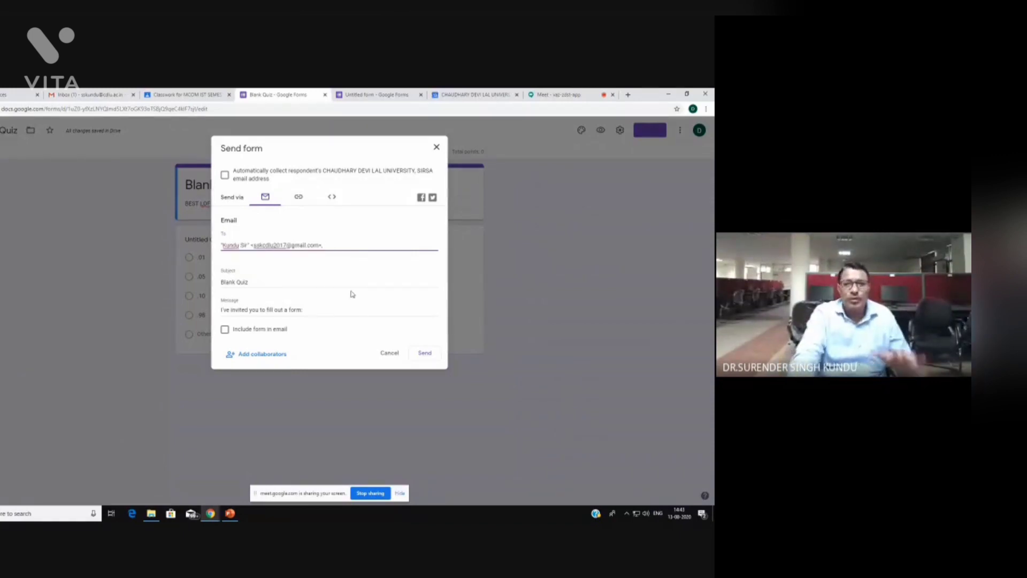
{"action": "left_click", "coordinate": [225, 329]}
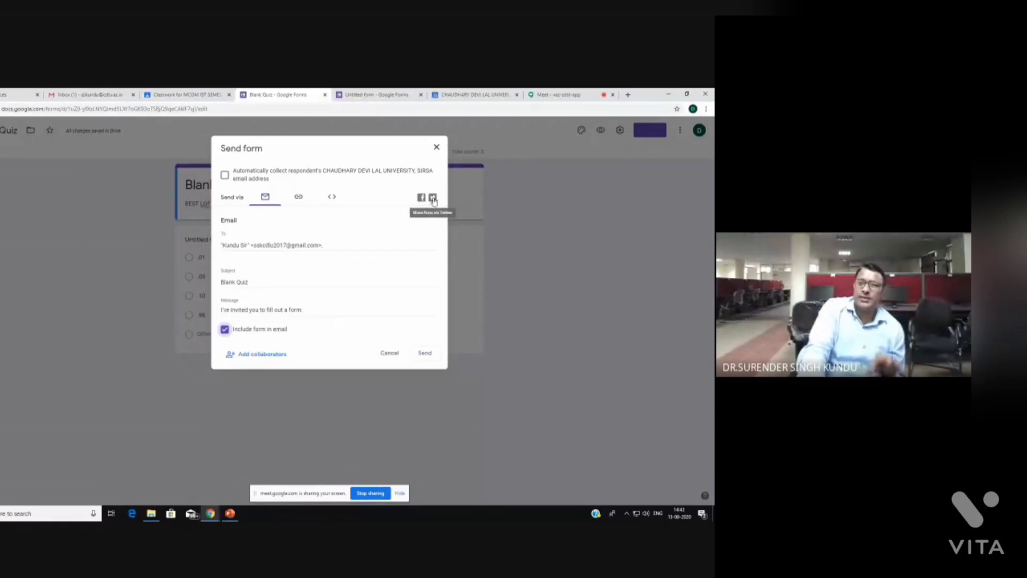
{"action": "left_click", "coordinate": [426, 354]}
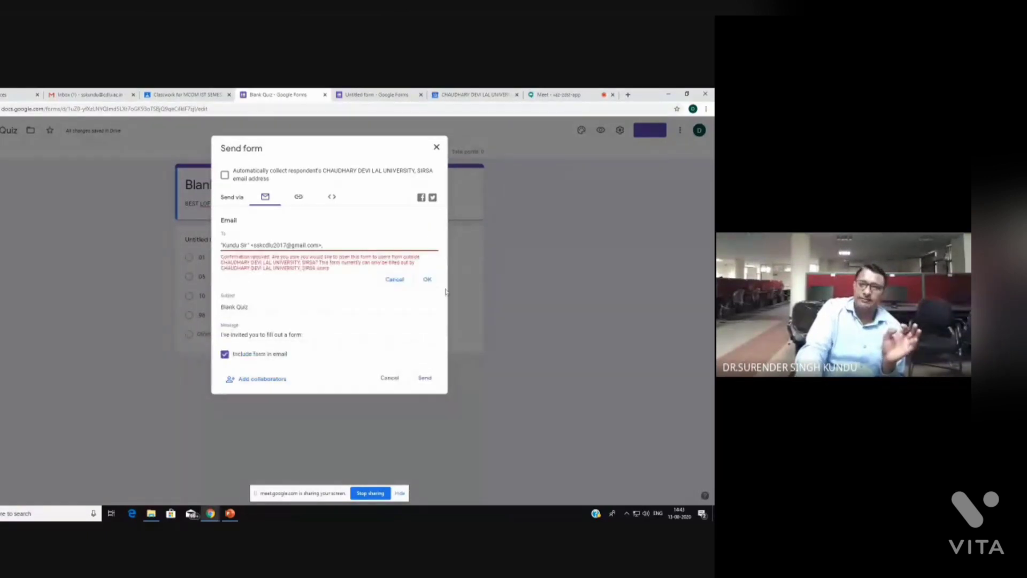
{"action": "left_click", "coordinate": [427, 279]}
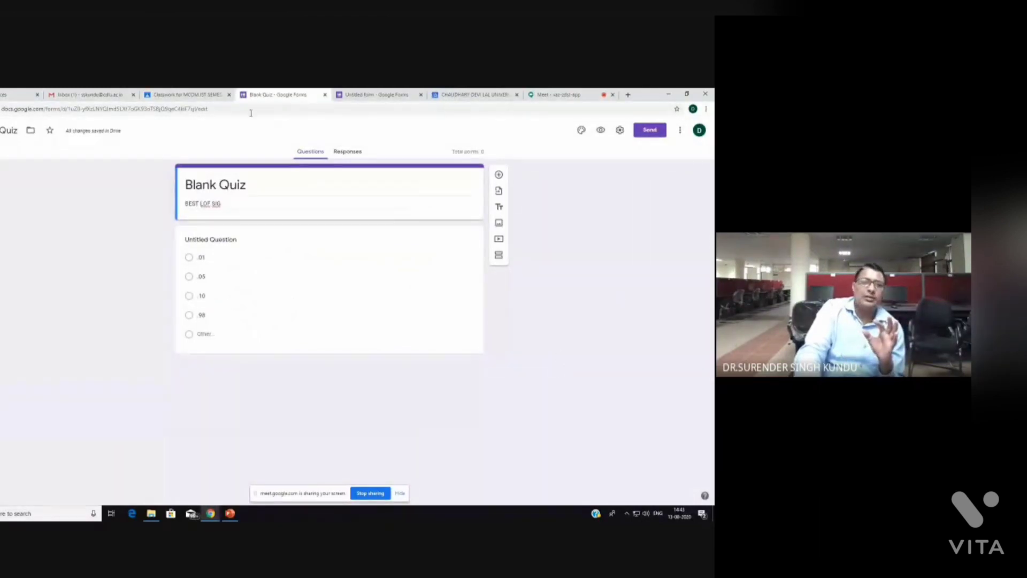
Close the Untitled form and university tabs, review the quiz assignment, and return to Meet
{"action": "left_click", "coordinate": [422, 95]}
{"action": "left_click", "coordinate": [421, 96]}
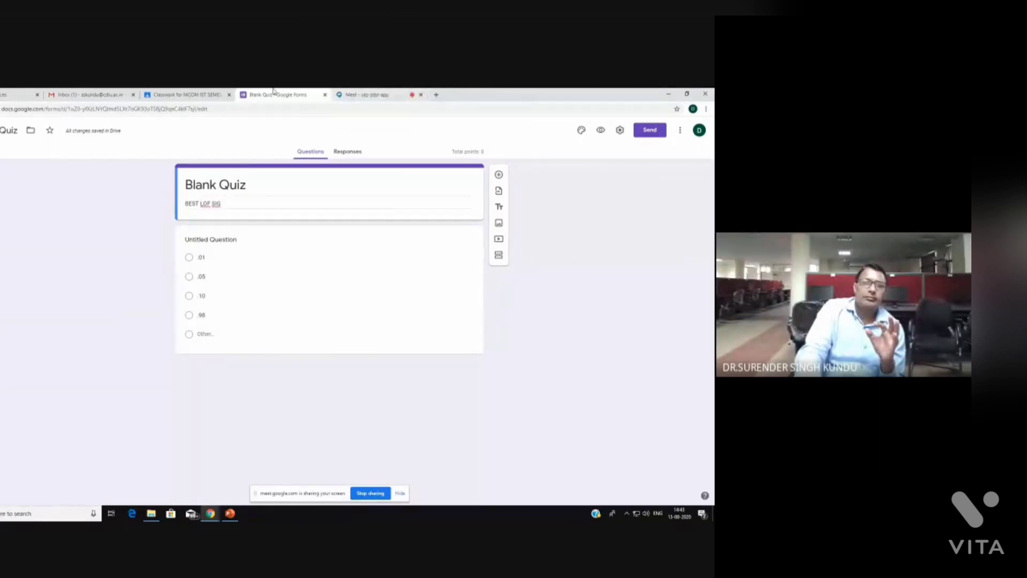
{"action": "left_click", "coordinate": [199, 96]}
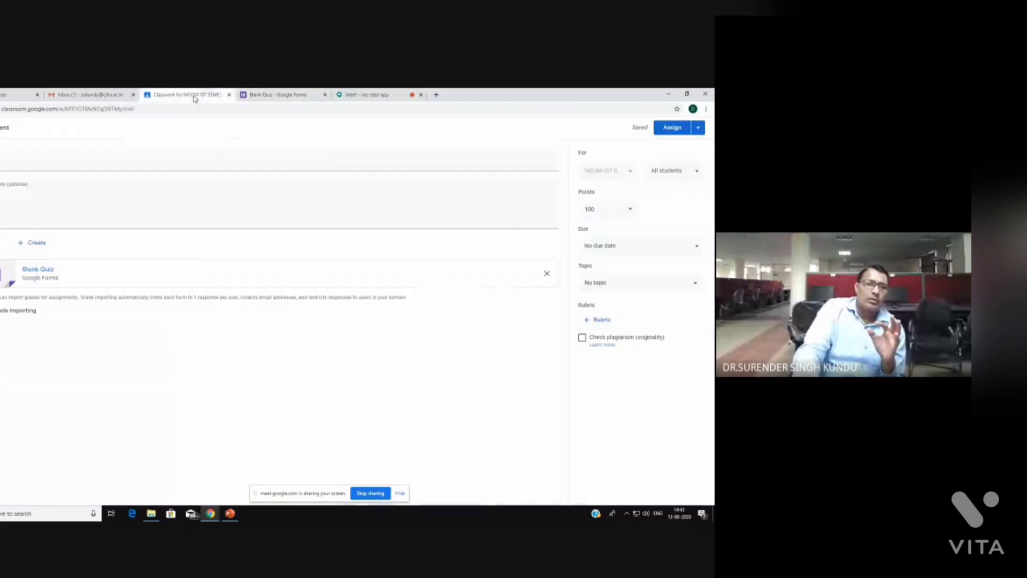
{"action": "left_click", "coordinate": [275, 95]}
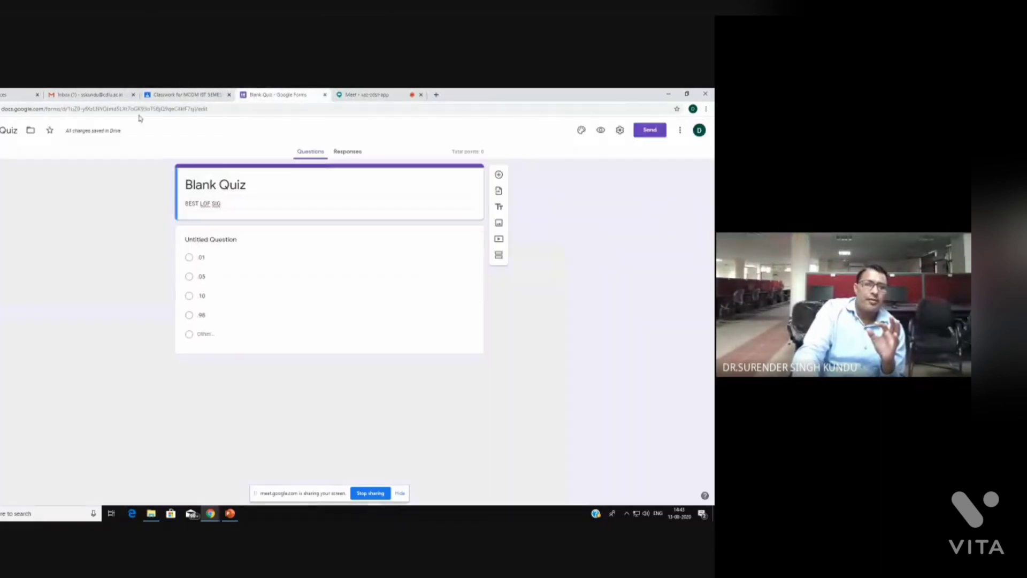
{"action": "left_click", "coordinate": [413, 94]}
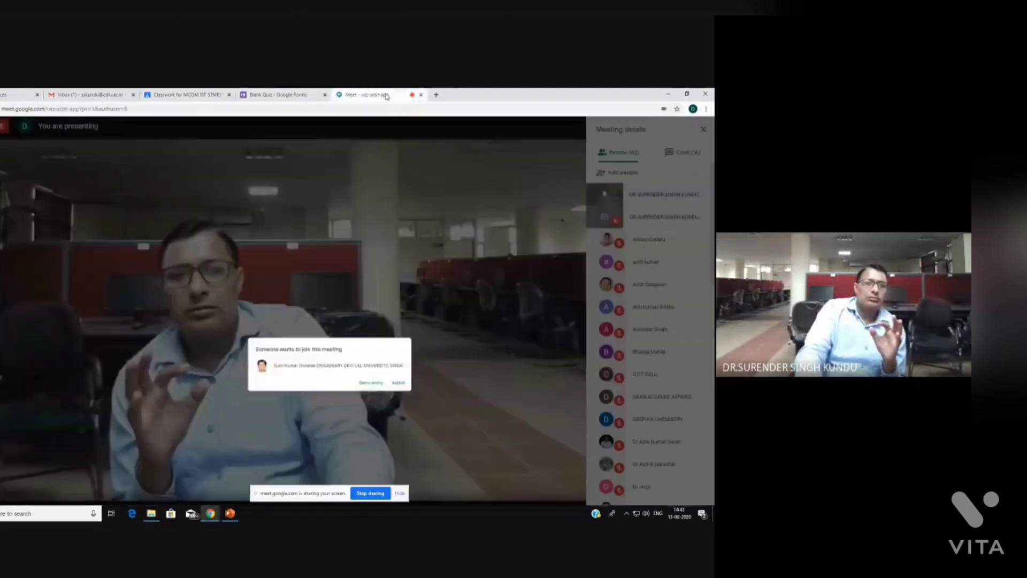
Admit the waiting participant, then launch Google Classroom from Gmail's apps launcher
{"action": "left_click", "coordinate": [416, 335]}
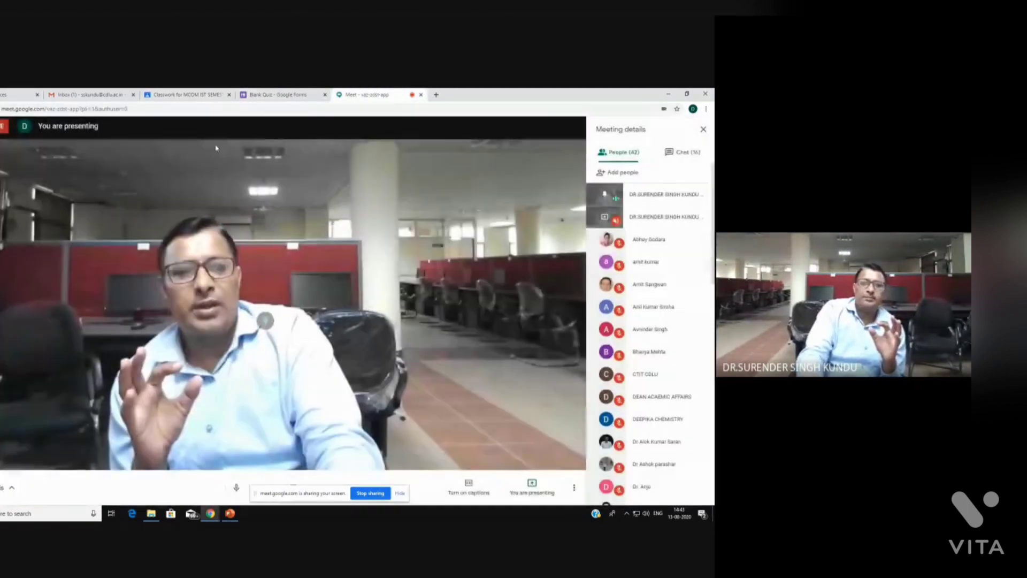
{"action": "left_click", "coordinate": [85, 95]}
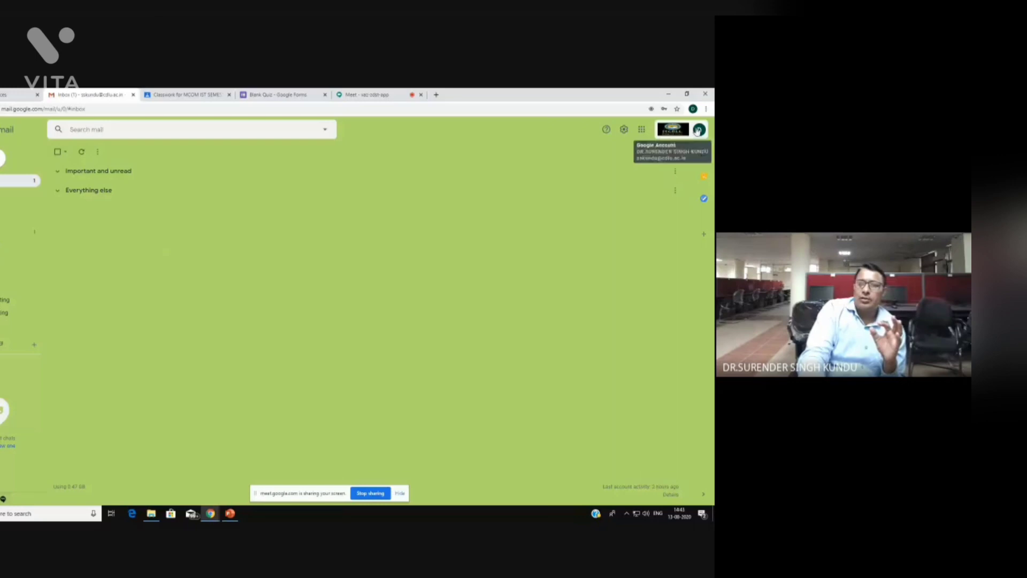
{"action": "left_click", "coordinate": [699, 130]}
{"action": "left_click", "coordinate": [642, 129]}
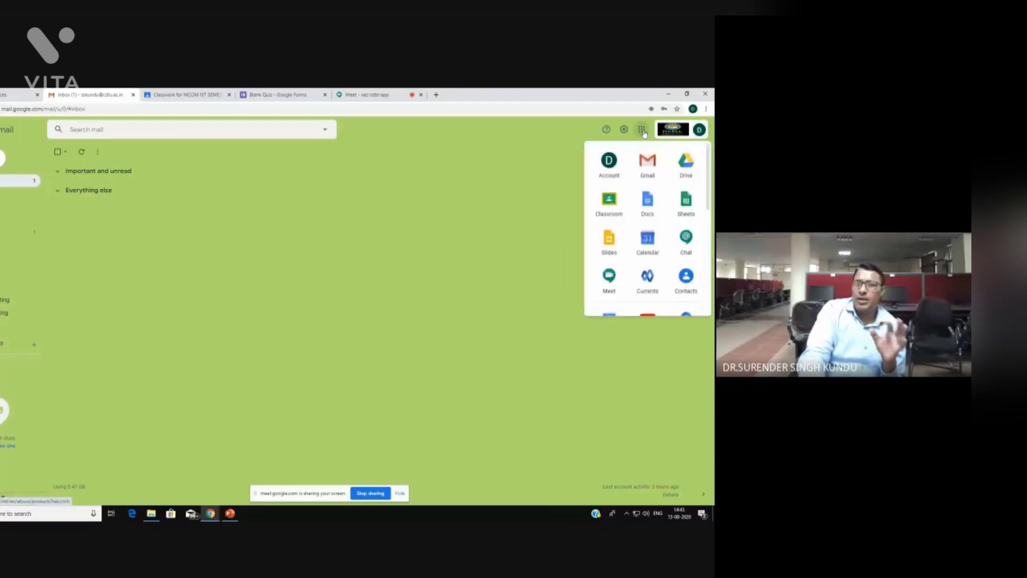
{"action": "left_click", "coordinate": [609, 207]}
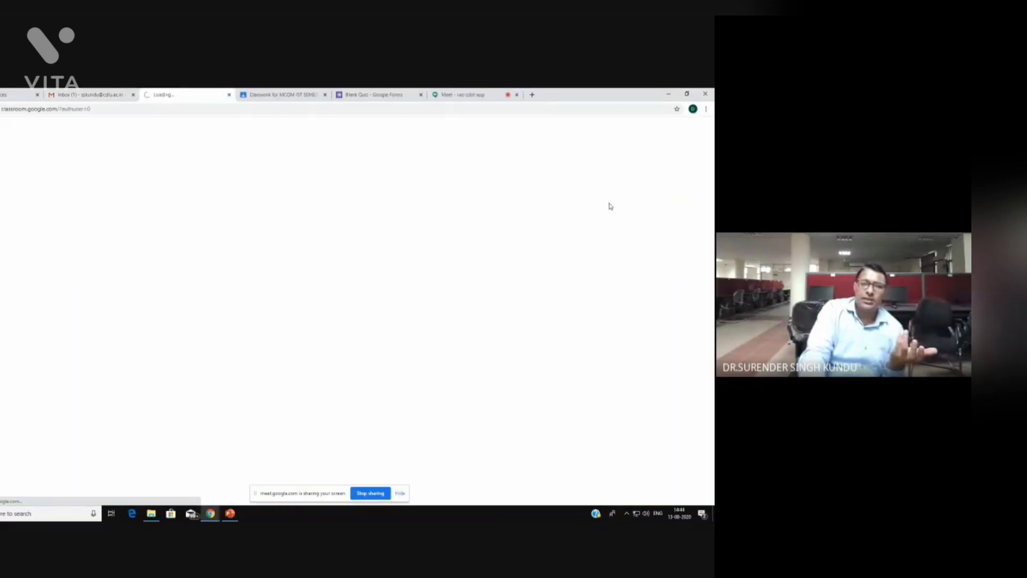